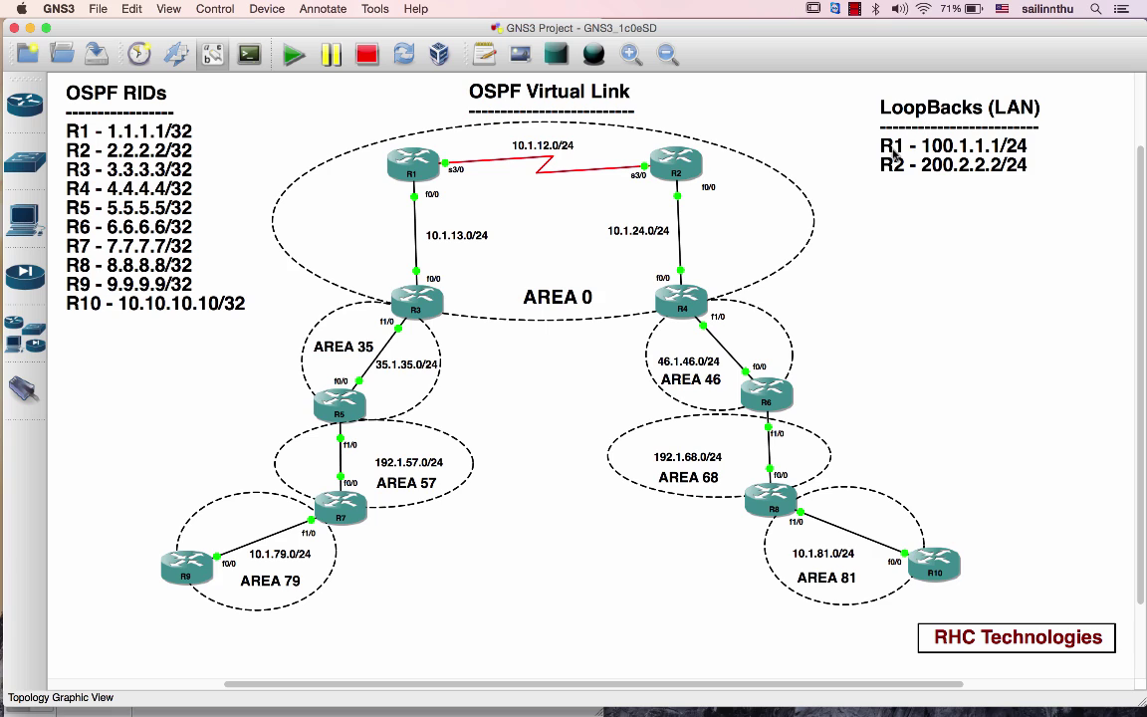
- Duplicate the AREA 0 label, place the copy beside router R1 and change its text to lo0
{"action": "right_click", "coordinate": [557, 303]}
{"action": "left_click", "coordinate": [591, 326]}
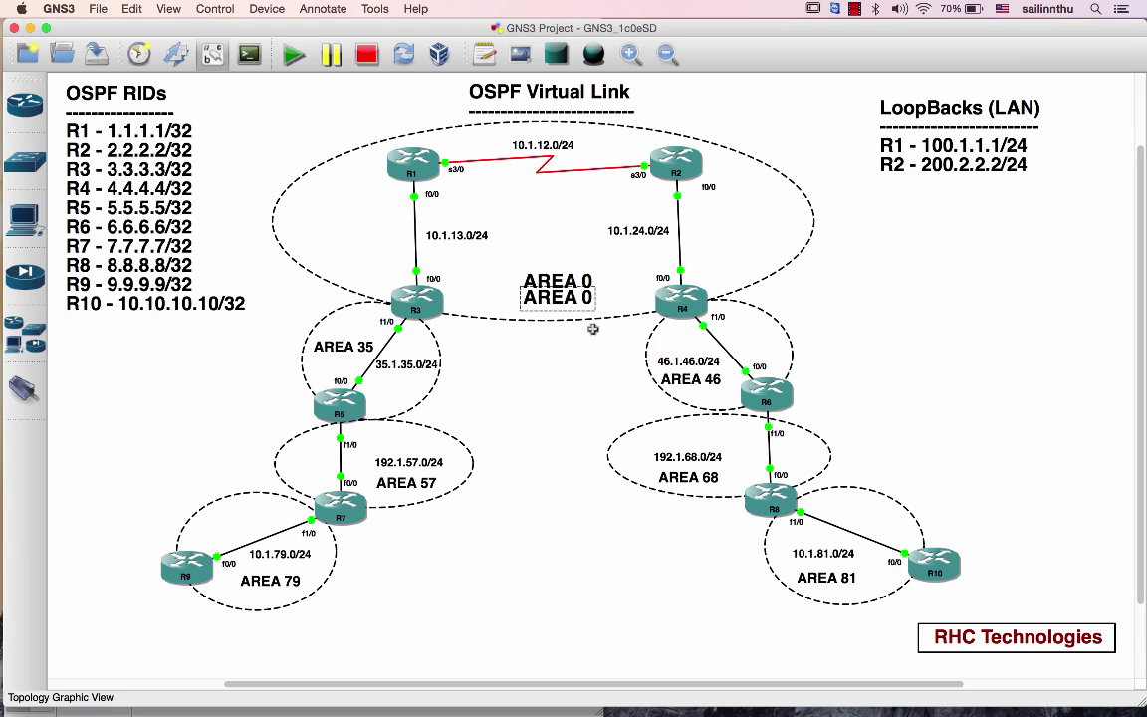
{"action": "left_click_drag", "start_coordinate": [588, 281], "coordinate": [377, 175]}
{"action": "double_click", "coordinate": [377, 175]}
{"action": "key", "text": "BackSpace"}
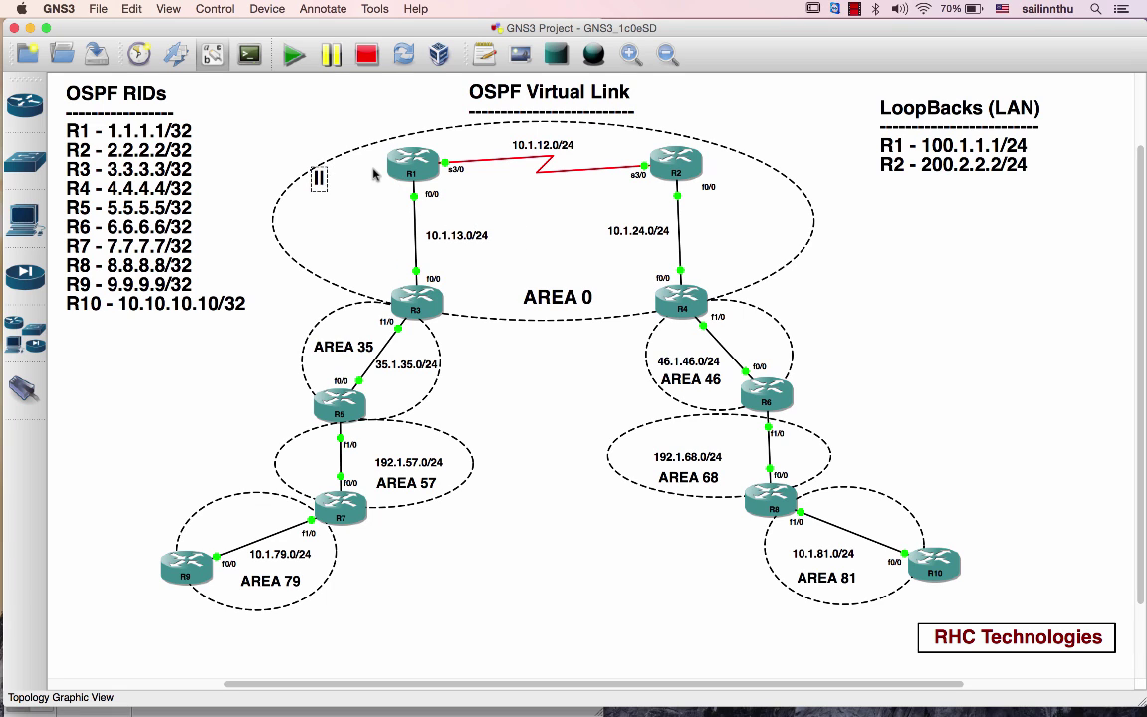
{"action": "type", "text": "lo0"}
- Duplicate the lo0 label and place the copy beside router R2
{"action": "right_click", "coordinate": [322, 179]}
{"action": "left_click", "coordinate": [349, 205]}
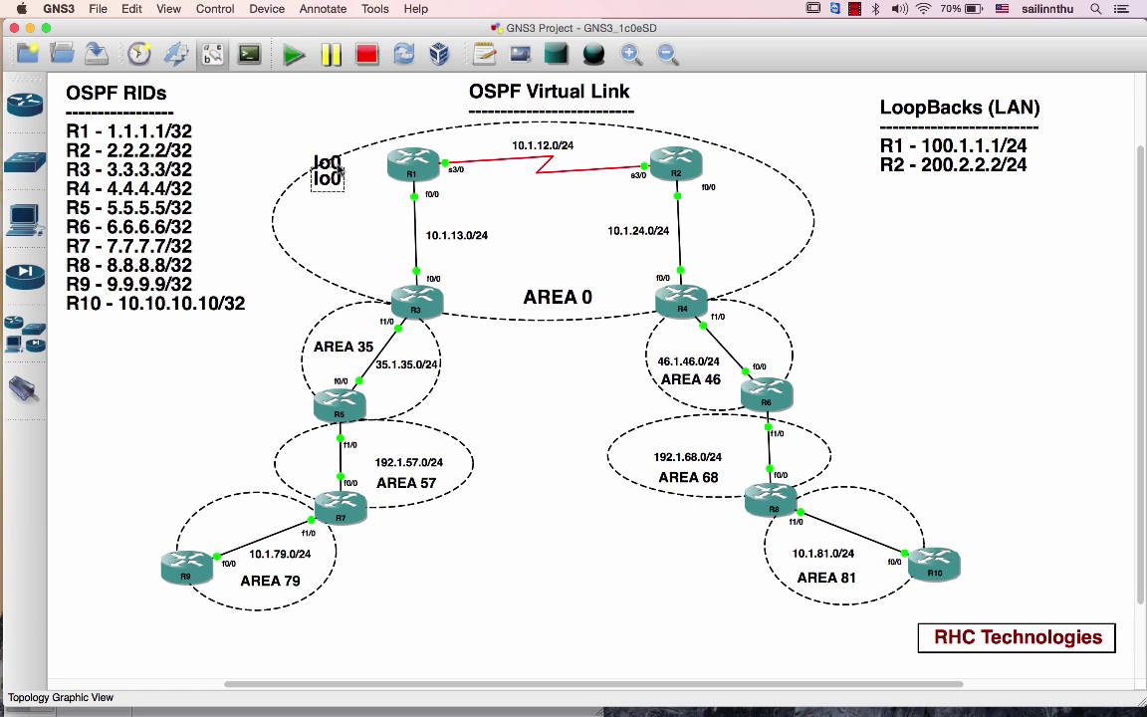
{"action": "left_click_drag", "start_coordinate": [301, 151], "coordinate": [737, 172]}
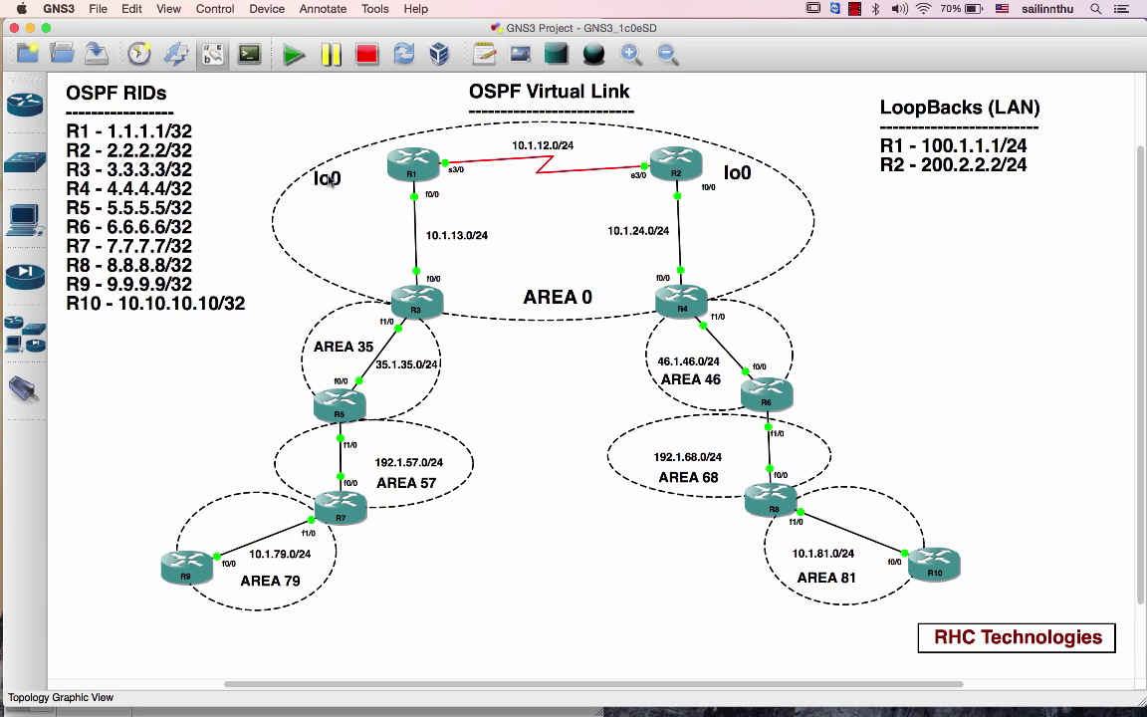
- Move the lo0 label closer to R1 and shift router R6 slightly down
{"action": "left_click_drag", "start_coordinate": [328, 177], "coordinate": [365, 176]}
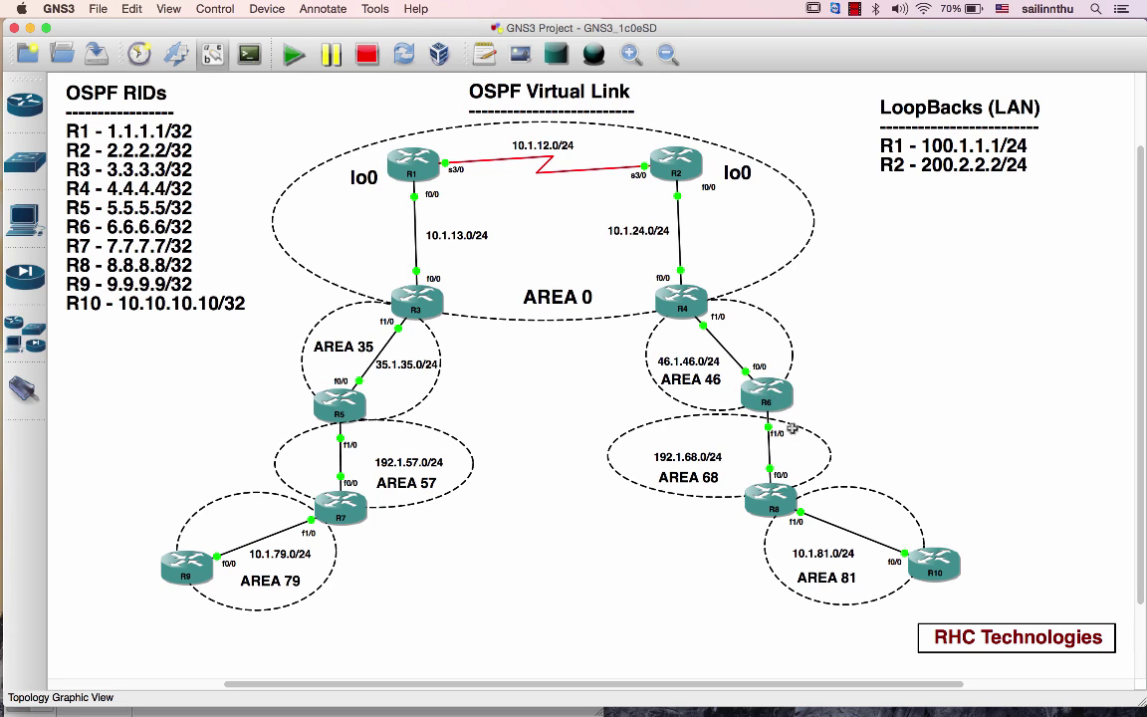
{"action": "left_click_drag", "start_coordinate": [782, 401], "coordinate": [782, 411]}
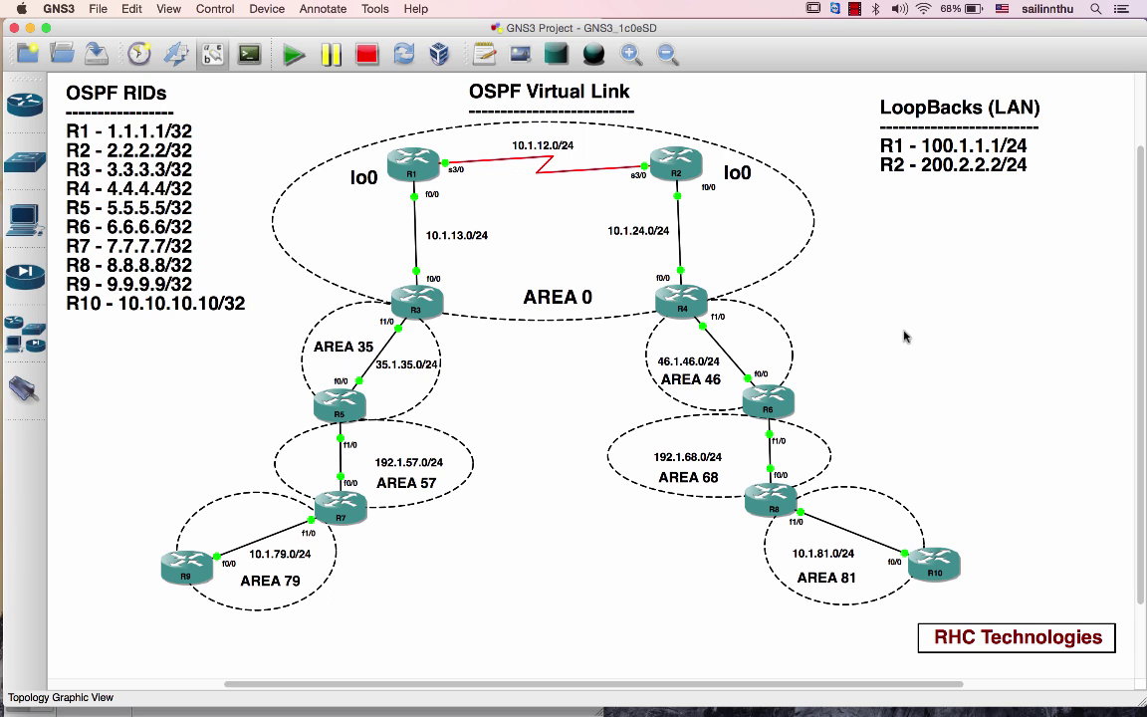
- Switch to Excel, move the workbook window aside to reveal the topology, and copy R1's interface configuration from cells A2:A14
{"action": "key", "text": "super+Tab"}
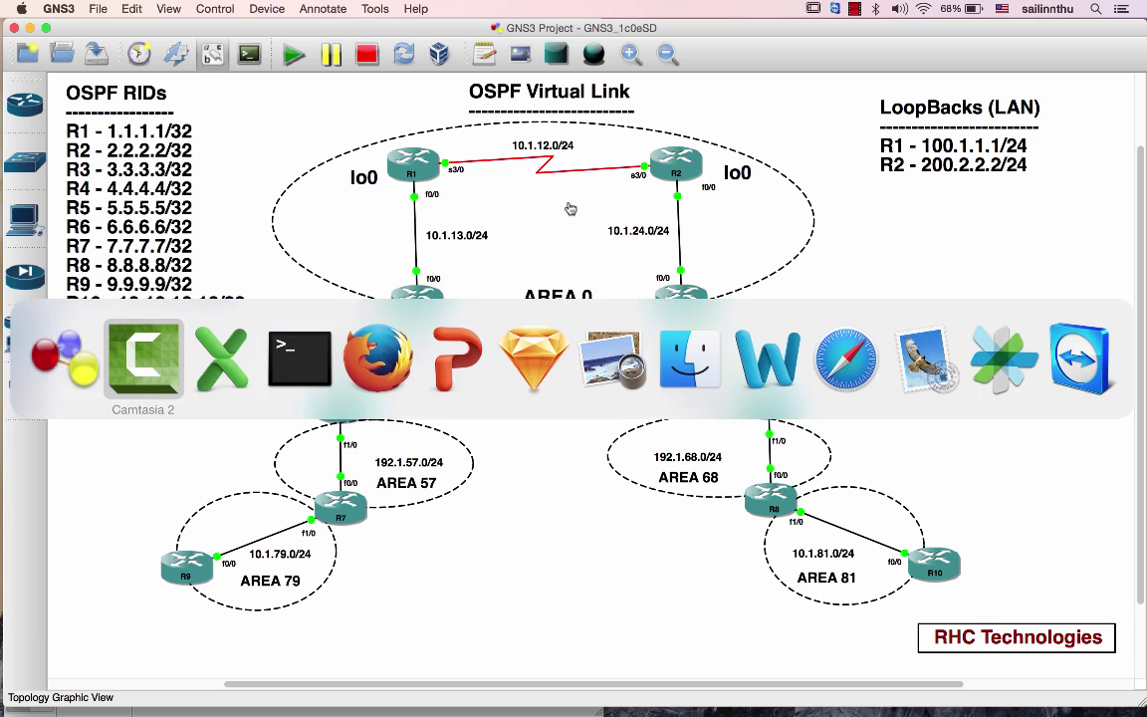
{"action": "key", "text": "super+Tab"}
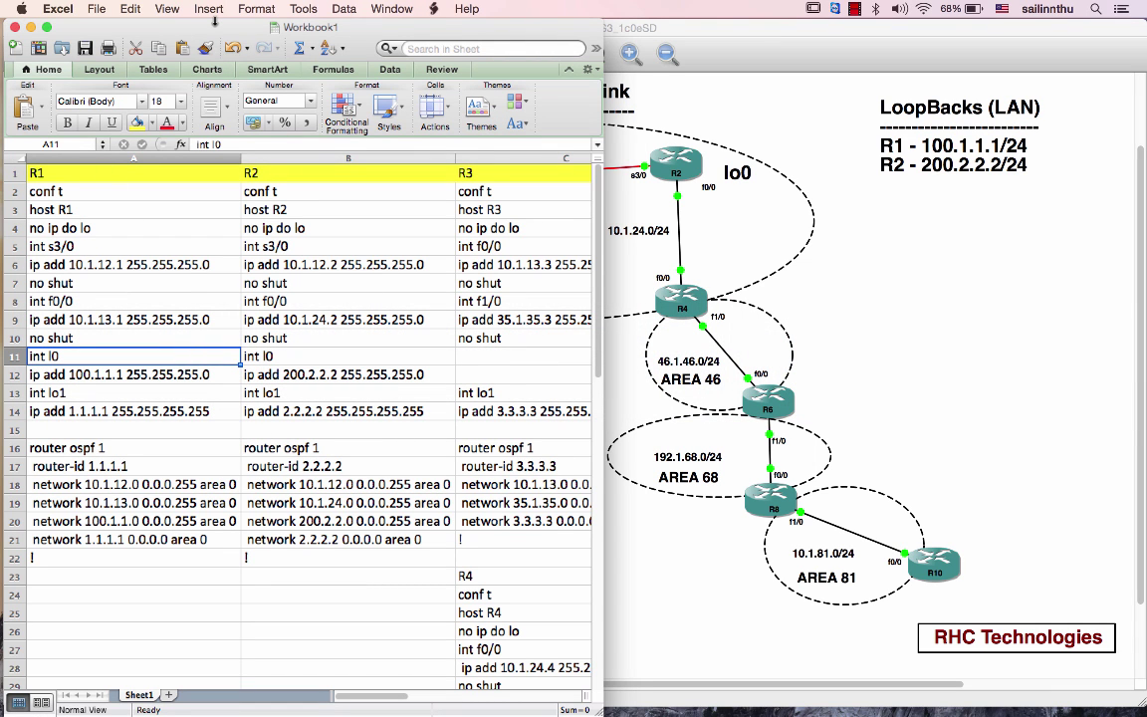
{"action": "left_click_drag", "start_coordinate": [189, 27], "coordinate": [854, 10]}
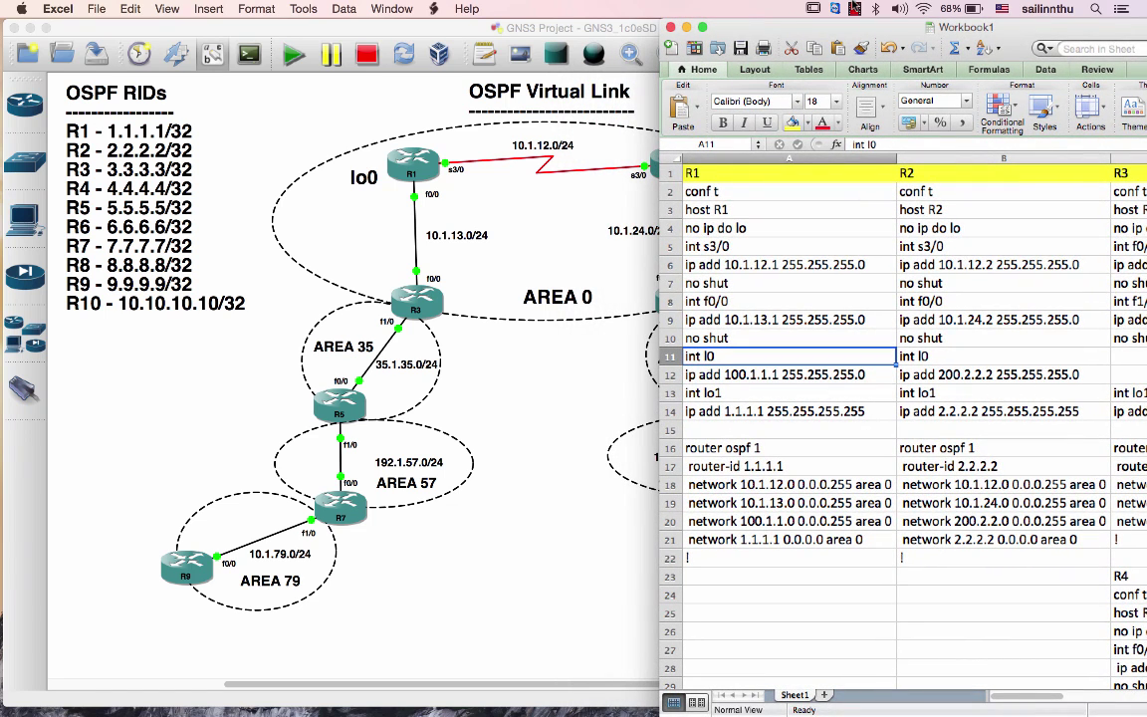
{"action": "left_click_drag", "start_coordinate": [739, 191], "coordinate": [747, 410]}
{"action": "key", "text": "super+c"}
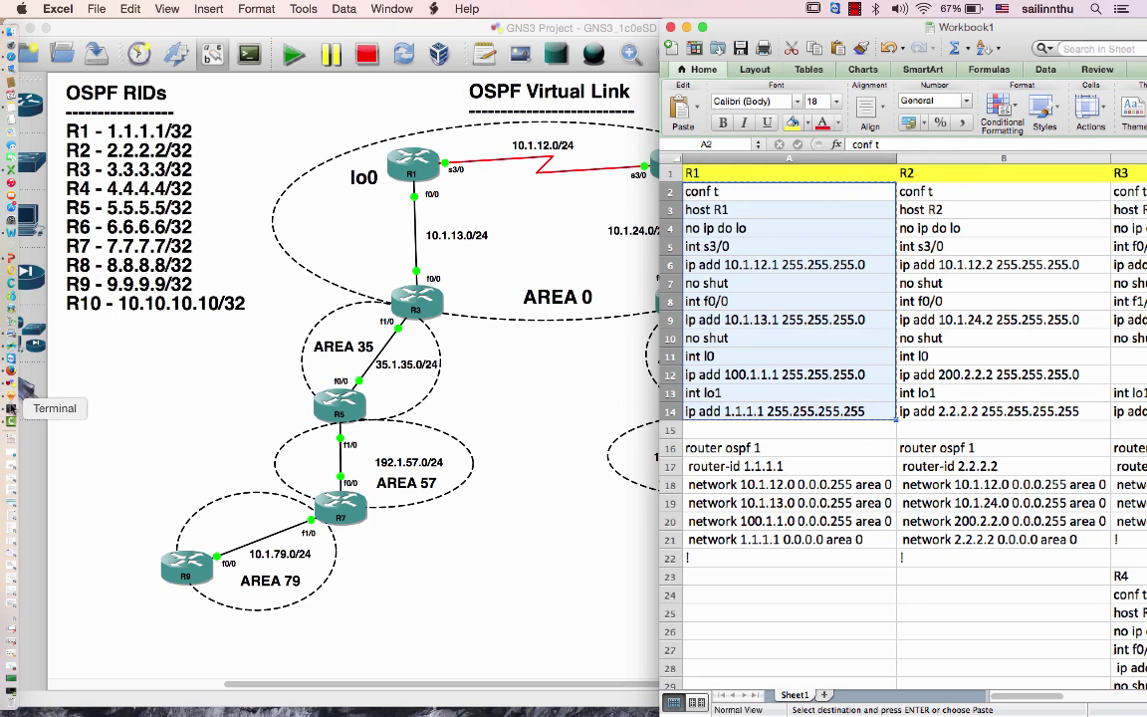
- Switch to Terminal, paste the configuration into R1's console and leave configuration mode with end
{"action": "left_click", "coordinate": [12, 408]}
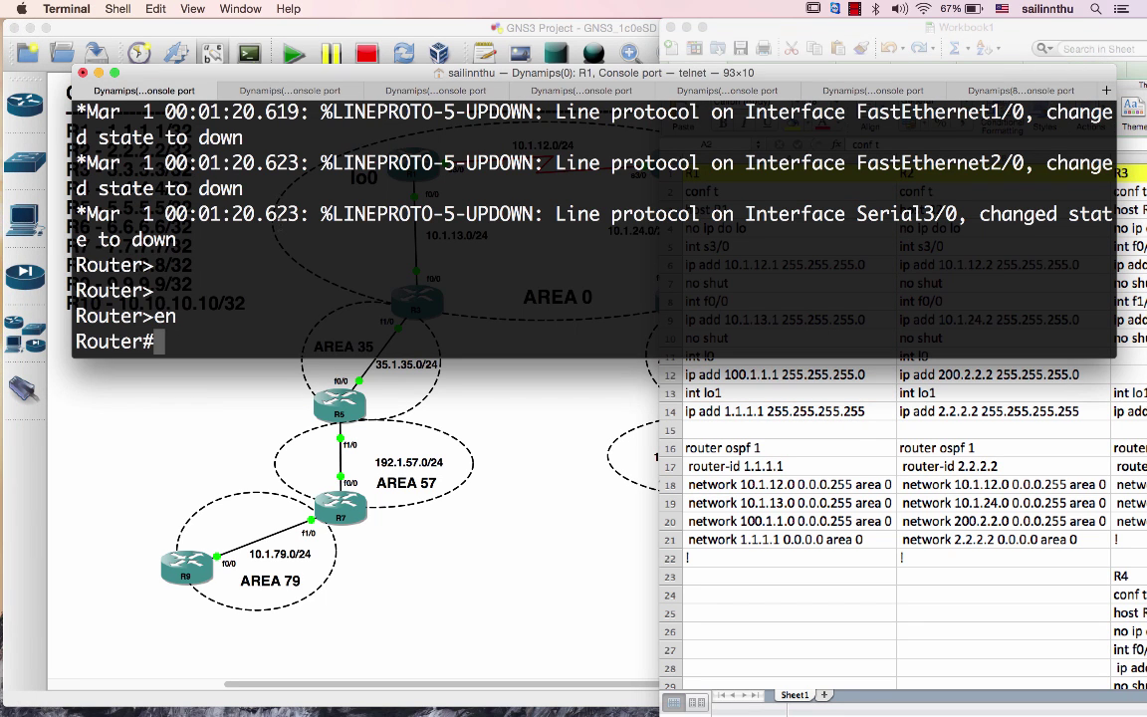
{"action": "key", "text": "super+v"}
{"action": "type", "text": "end"}
{"action": "key", "text": "Return"}
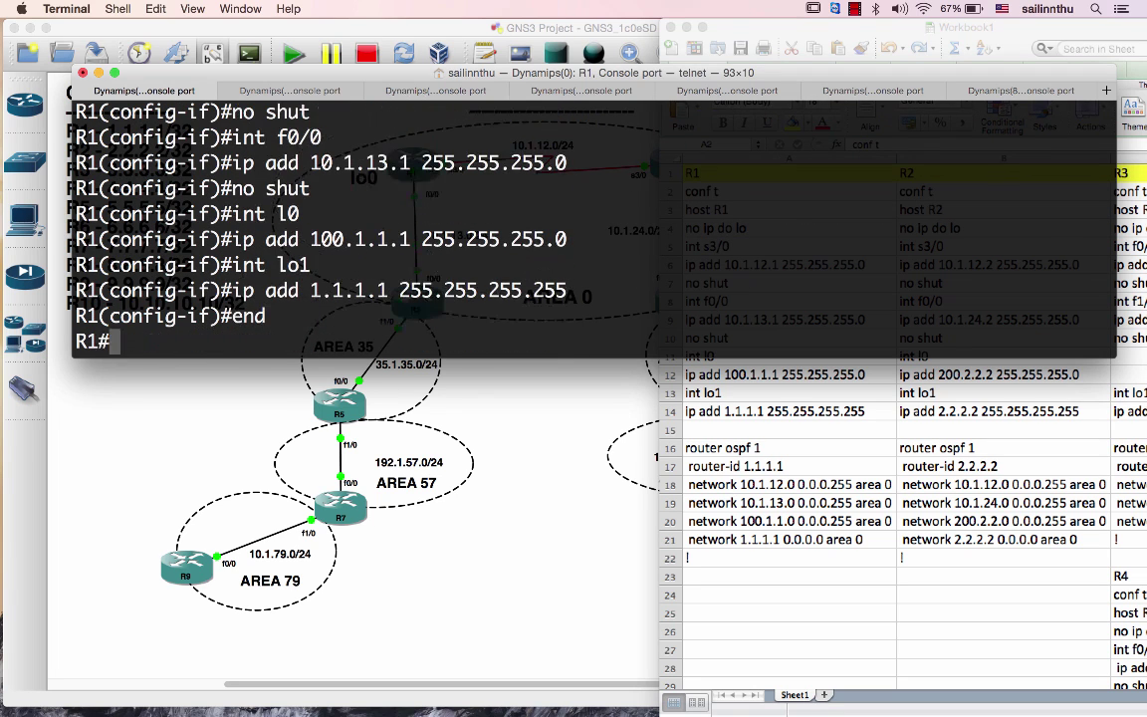
- Bring up R2's console session and copy R2's interface configuration from cells B2:B14 of the Excel workbook
{"action": "key", "text": "super+shift+bracketright"}
{"action": "left_click", "coordinate": [964, 200]}
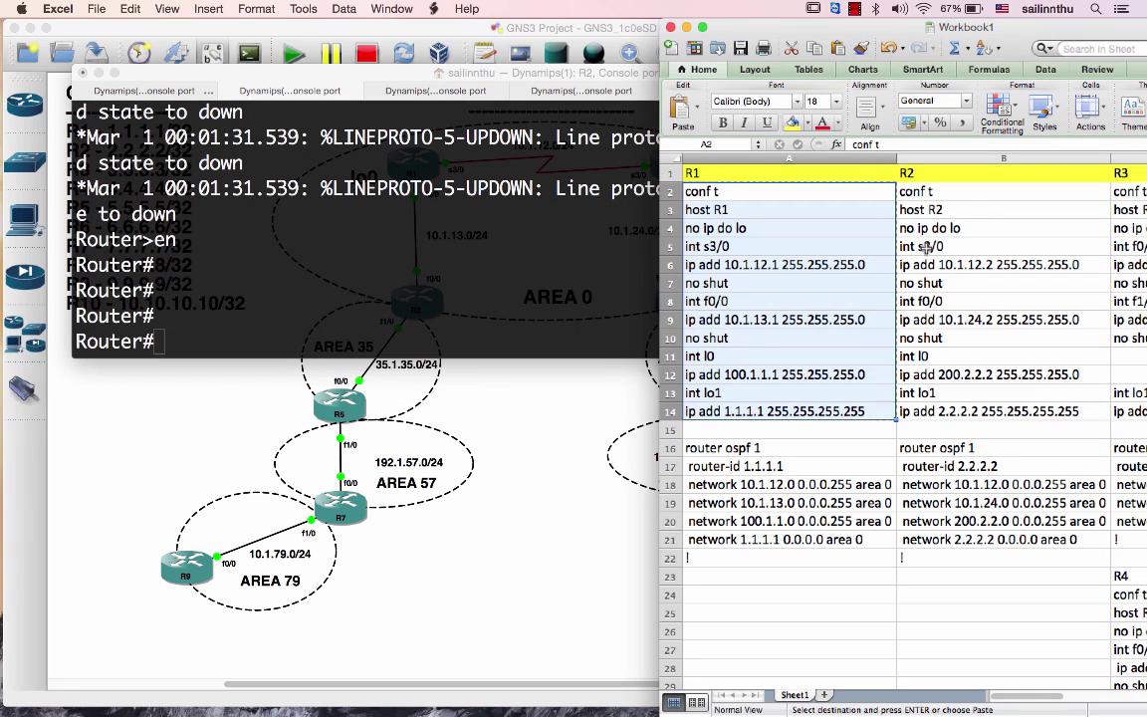
{"action": "left_click_drag", "start_coordinate": [964, 199], "coordinate": [971, 408]}
{"action": "key", "text": "super+c"}
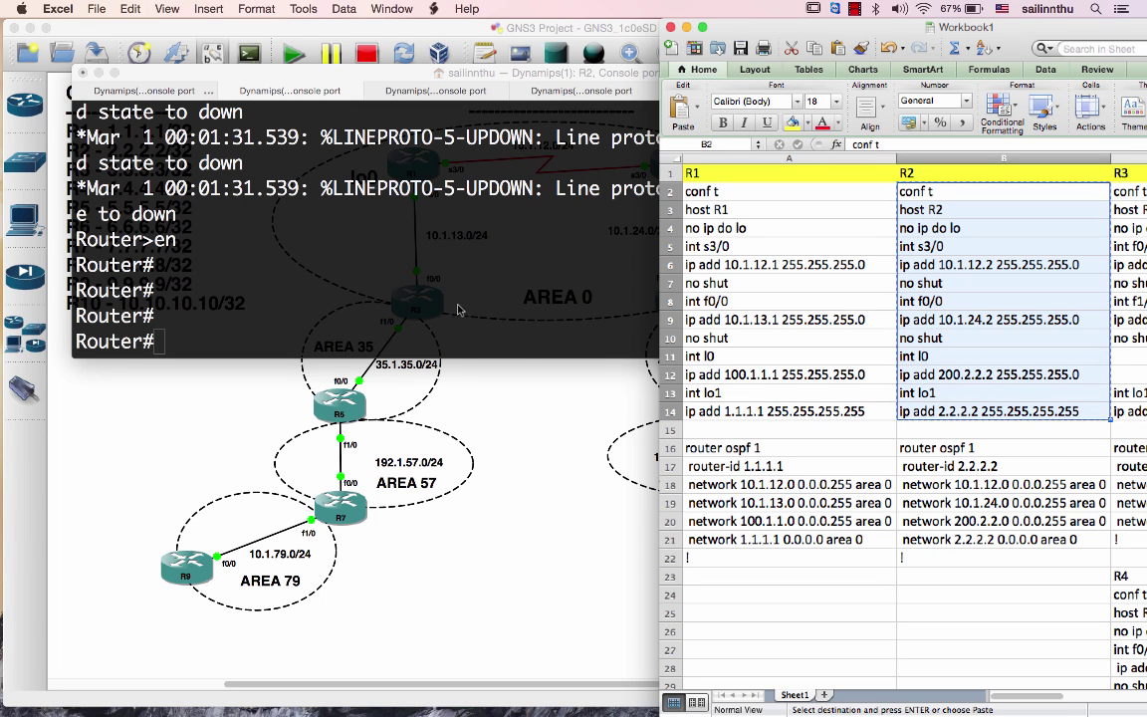
- Paste the copied configuration into R2's console in Terminal and leave configuration mode
{"action": "left_click", "coordinate": [458, 260]}
{"action": "key", "text": "super+v"}
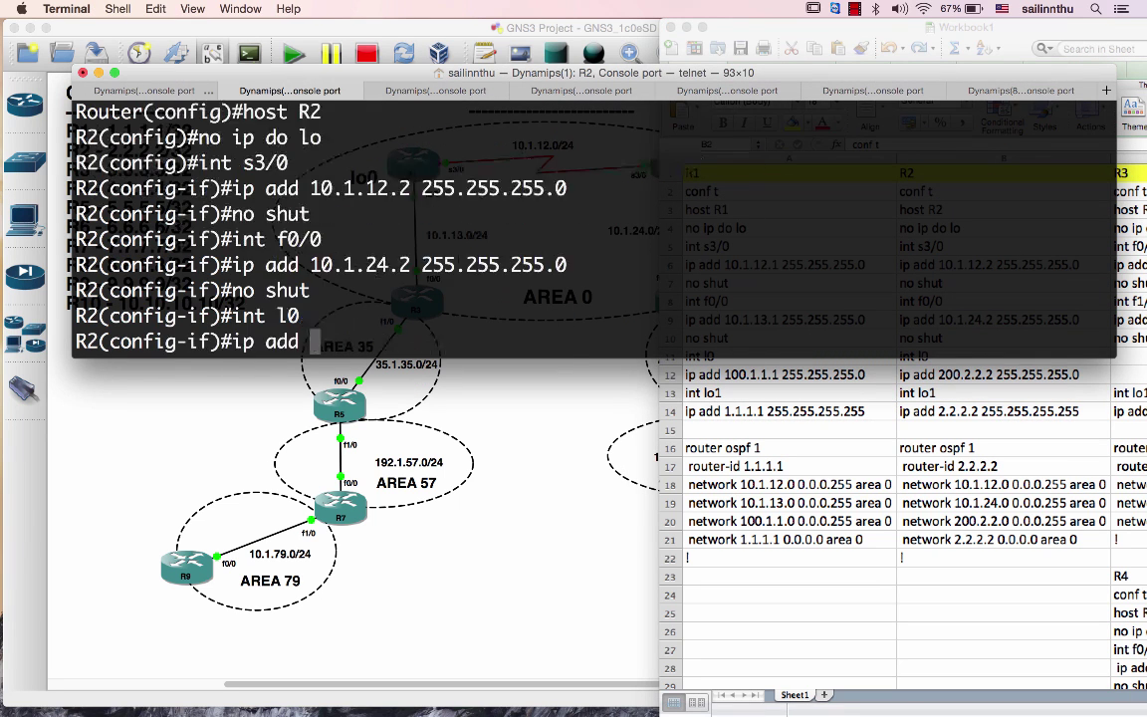
{"action": "type", "text": "ed"}
{"action": "key", "text": "Return"}
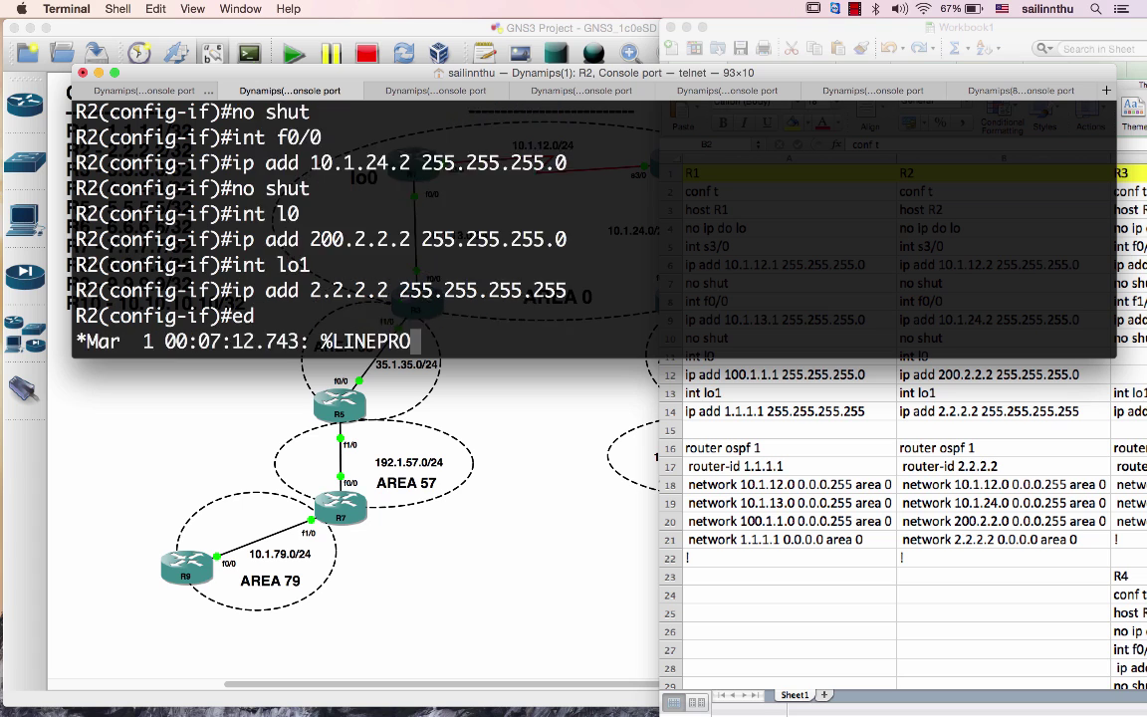
{"action": "key", "text": "Return"}
{"action": "key", "text": "Return"}
- Switch to Excel and copy R3's interface configuration from cells C2:C14
{"action": "key", "text": "super+Tab"}
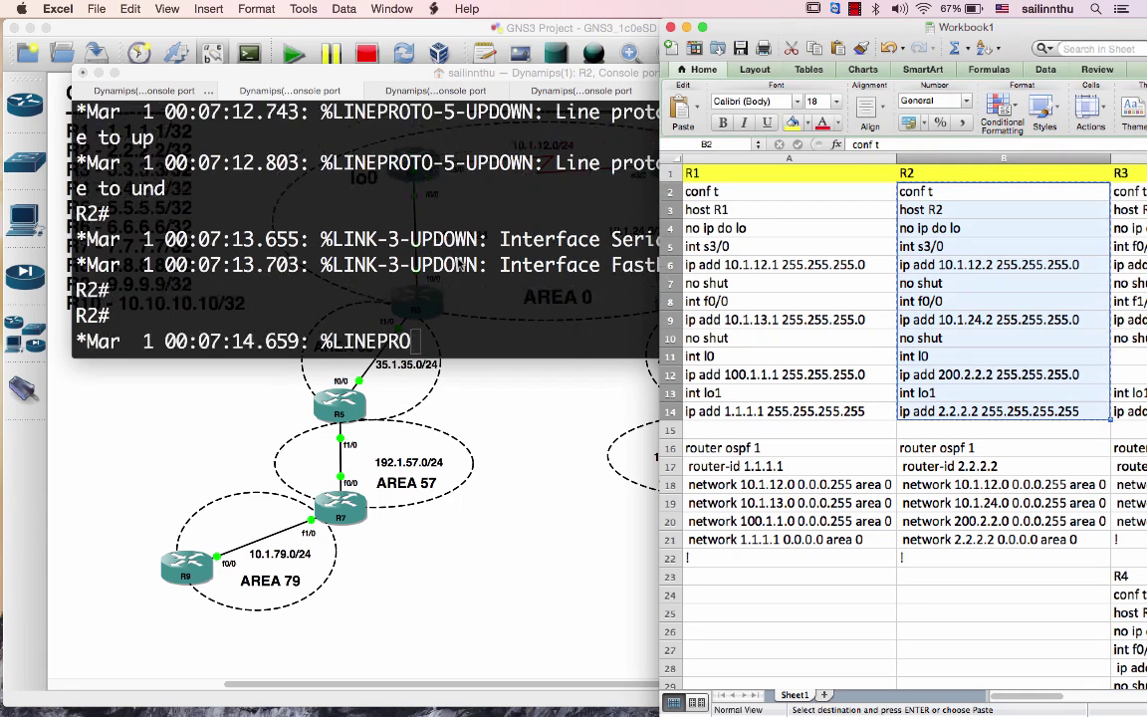
{"action": "key", "text": "Escape"}
{"action": "key", "text": "Right"}
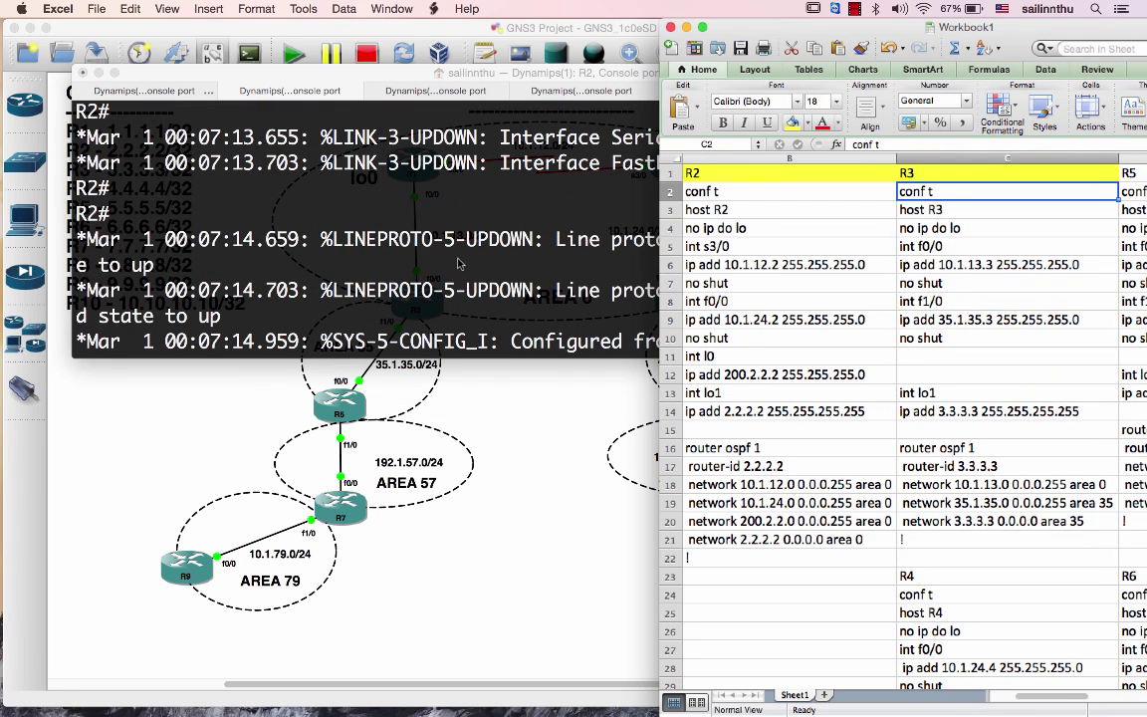
{"action": "key", "text": "shift+Down"}
{"action": "key", "text": "shift+Down"}
{"action": "key", "text": "shift+Down"}
{"action": "key", "text": "shift+Down"}
{"action": "key", "text": "shift+Down"}
{"action": "key", "text": "shift+Down"}
{"action": "key", "text": "shift+Down"}
{"action": "key", "text": "shift+Down"}
{"action": "key", "text": "shift+Down"}
{"action": "key", "text": "shift+Down"}
{"action": "key", "text": "shift+Down"}
{"action": "key", "text": "shift+Down"}
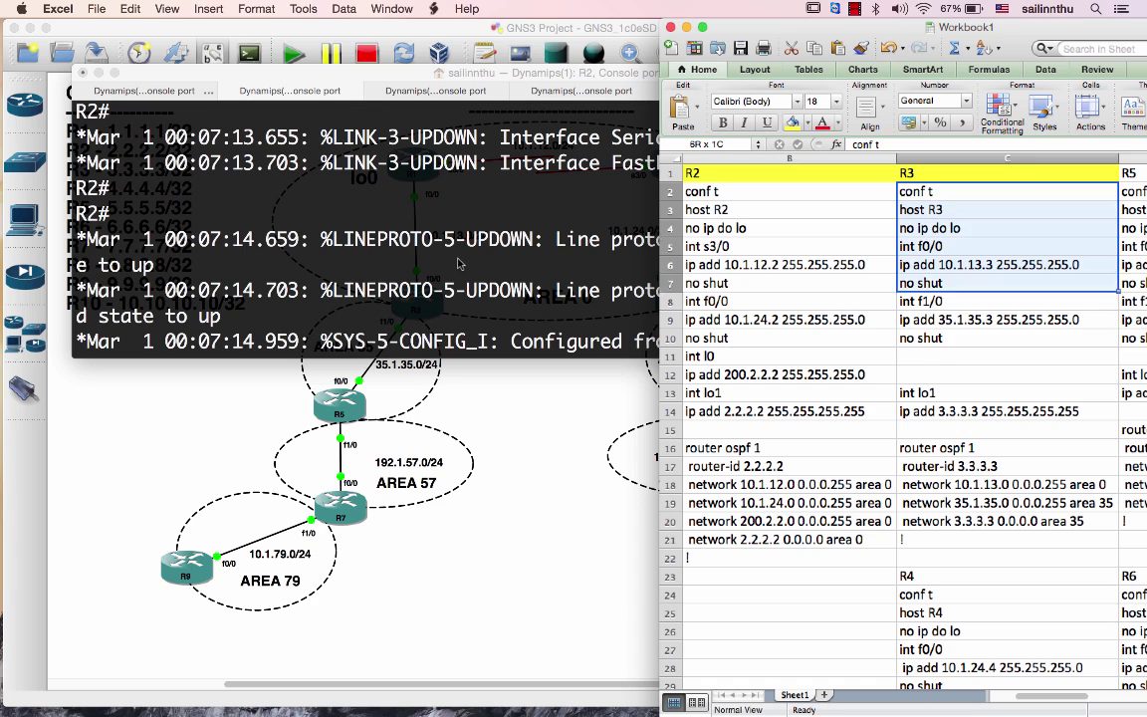
{"action": "key", "text": "super+c"}
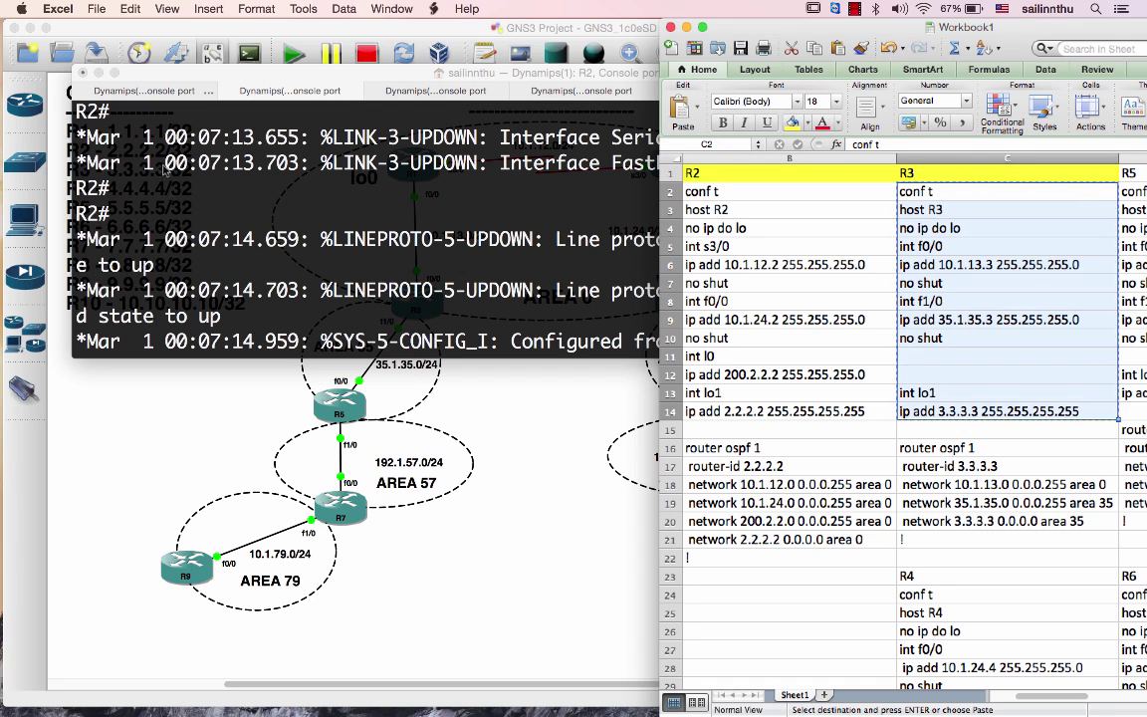
- Paste the copied configuration into R3's console in Terminal and leave configuration mode with end
{"action": "left_click", "coordinate": [463, 98]}
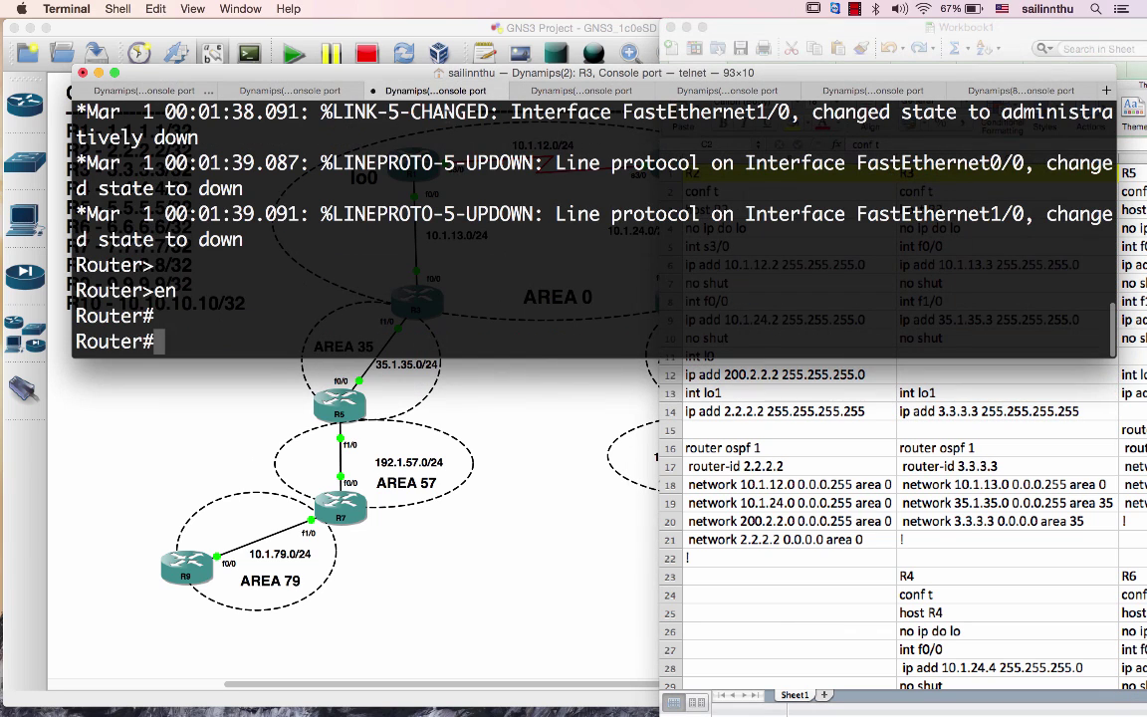
{"action": "key", "text": "super+v"}
{"action": "type", "text": "end"}
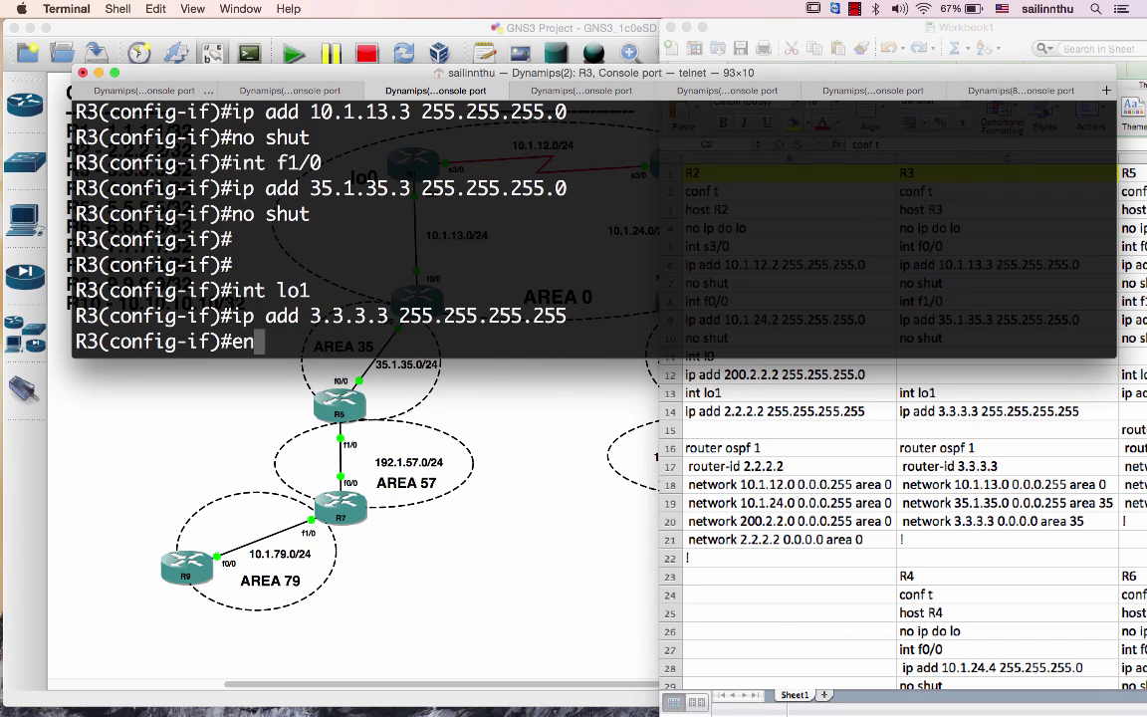
{"action": "key", "text": "Return"}
- Switch to Excel, copy R5's interface configuration from cells D2:D13, and check the GNS3 topology along the way
{"action": "key", "text": "super+shift+bracketright"}
{"action": "key", "text": "super+Tab"}
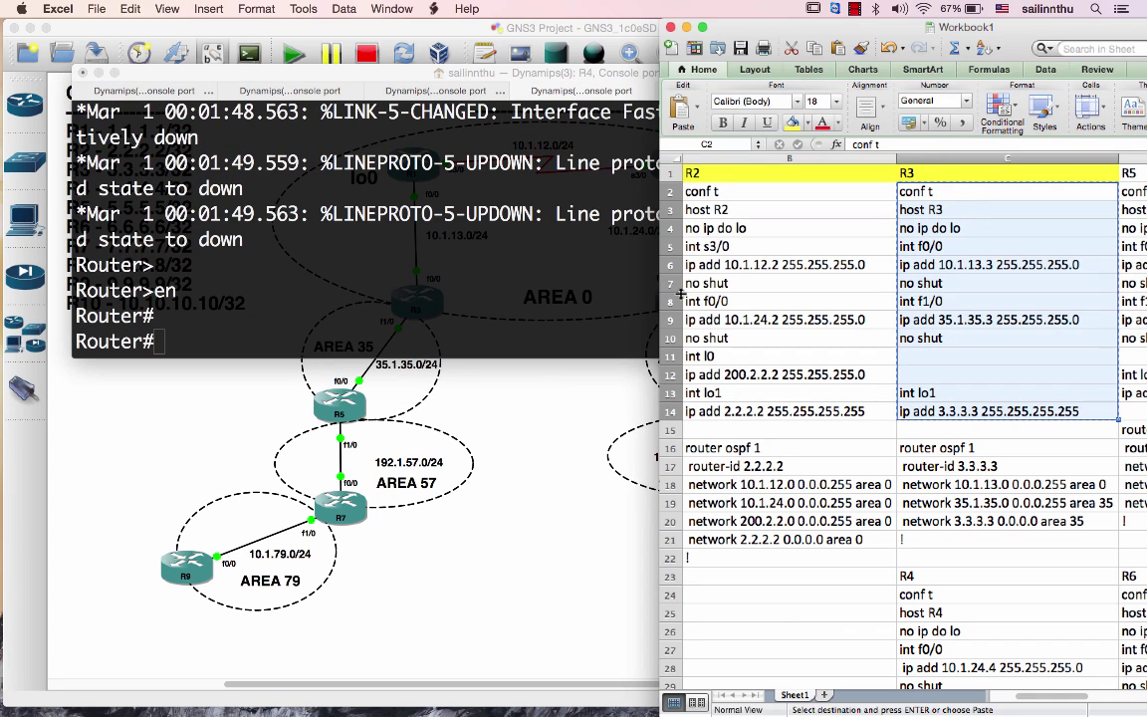
{"action": "key", "text": "Escape"}
{"action": "key", "text": "Right"}
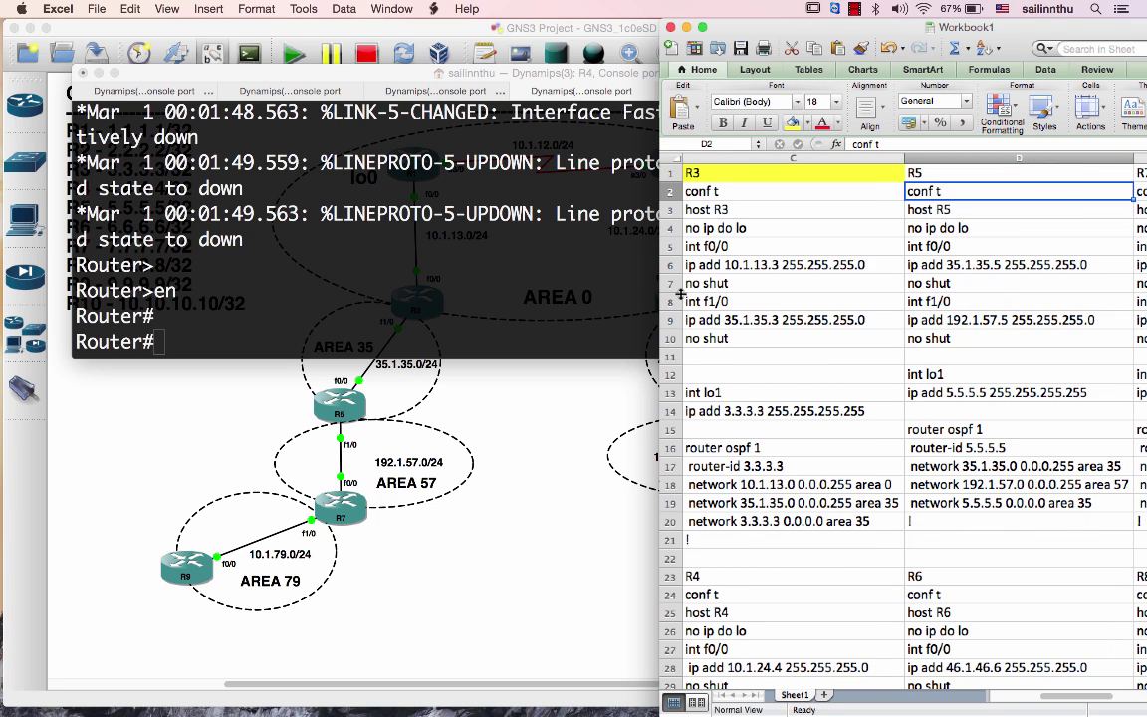
{"action": "key", "text": "shift+Down"}
{"action": "key", "text": "shift+Down"}
{"action": "key", "text": "shift+Down"}
{"action": "key", "text": "shift+Down"}
{"action": "key", "text": "shift+Down"}
{"action": "key", "text": "shift+Down"}
{"action": "key", "text": "shift+Down"}
{"action": "key", "text": "shift+Down"}
{"action": "key", "text": "shift+Down"}
{"action": "key", "text": "shift+Down"}
{"action": "key", "text": "shift+Down"}
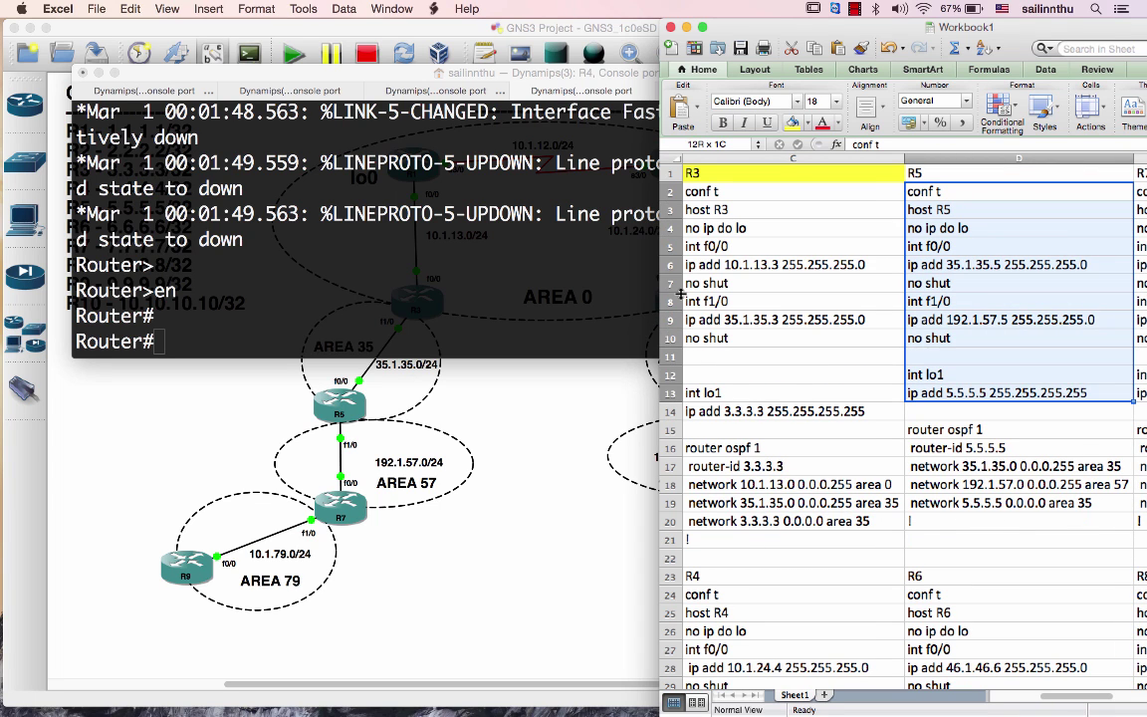
{"action": "left_click", "coordinate": [471, 564]}
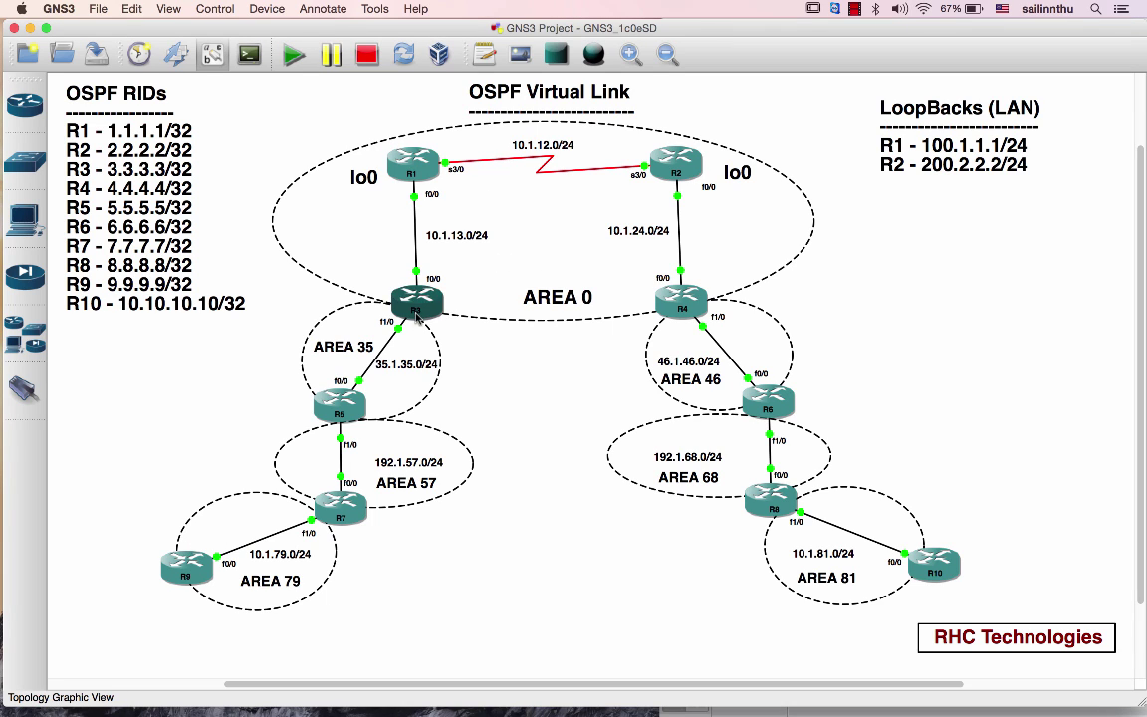
{"action": "key", "text": "super+Tab"}
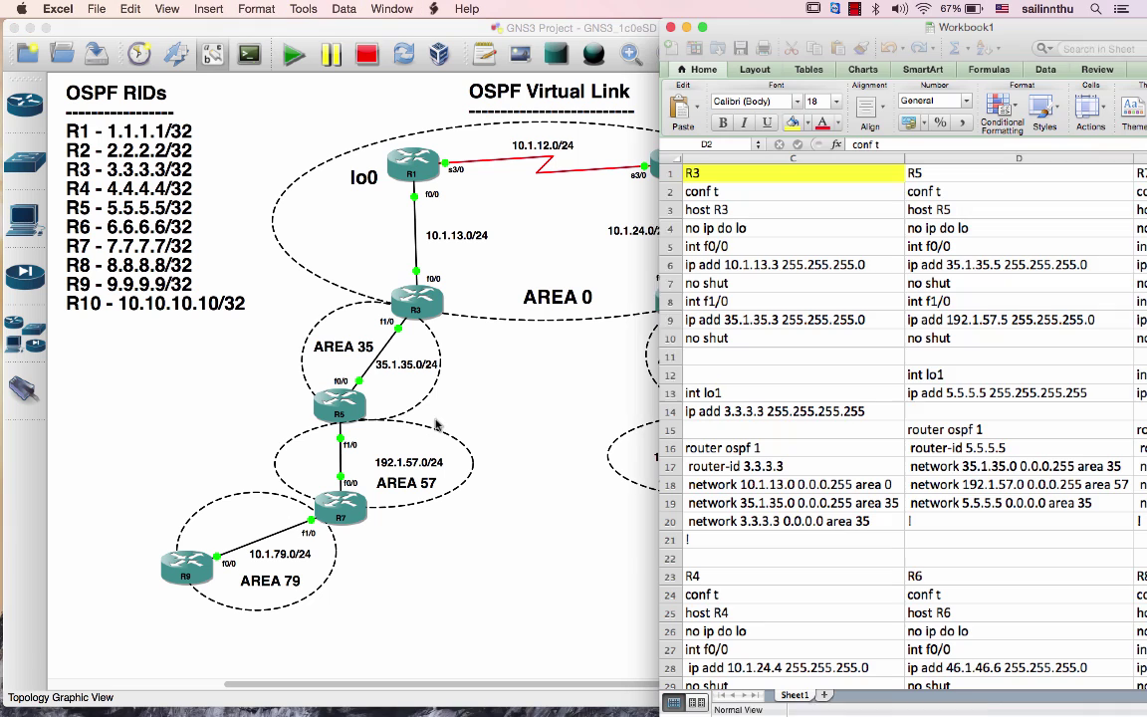
{"action": "left_click_drag", "start_coordinate": [996, 355], "coordinate": [911, 191]}
{"action": "key", "text": "super+c"}
- Switch to Terminal and close R4's console session, terminating its running telnet process
{"action": "key", "text": "super+Tab"}
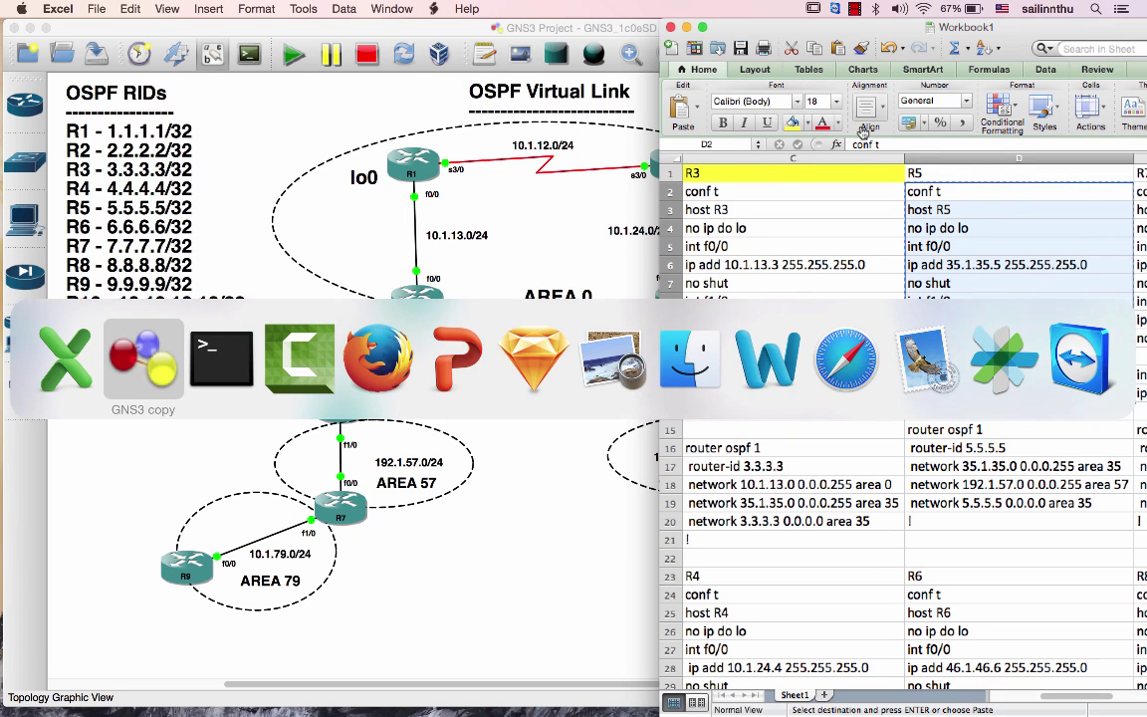
{"action": "key", "text": "super+Tab"}
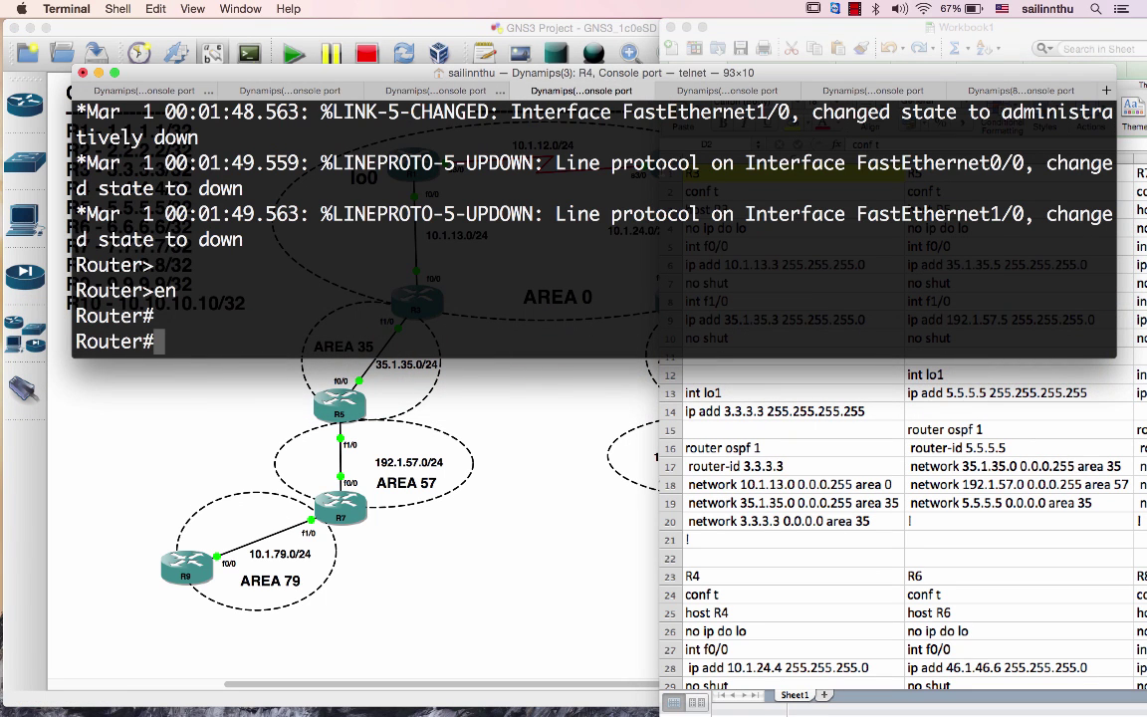
{"action": "key", "text": "super+shift+bracketleft"}
{"action": "key", "text": "Return"}
{"action": "key", "text": "super+shift+bracketright"}
{"action": "scroll", "coordinate": [592, 224], "scroll_direction": "up", "scroll_amount": 10}
{"action": "scroll", "coordinate": [593, 224], "scroll_direction": "up", "scroll_amount": 10}
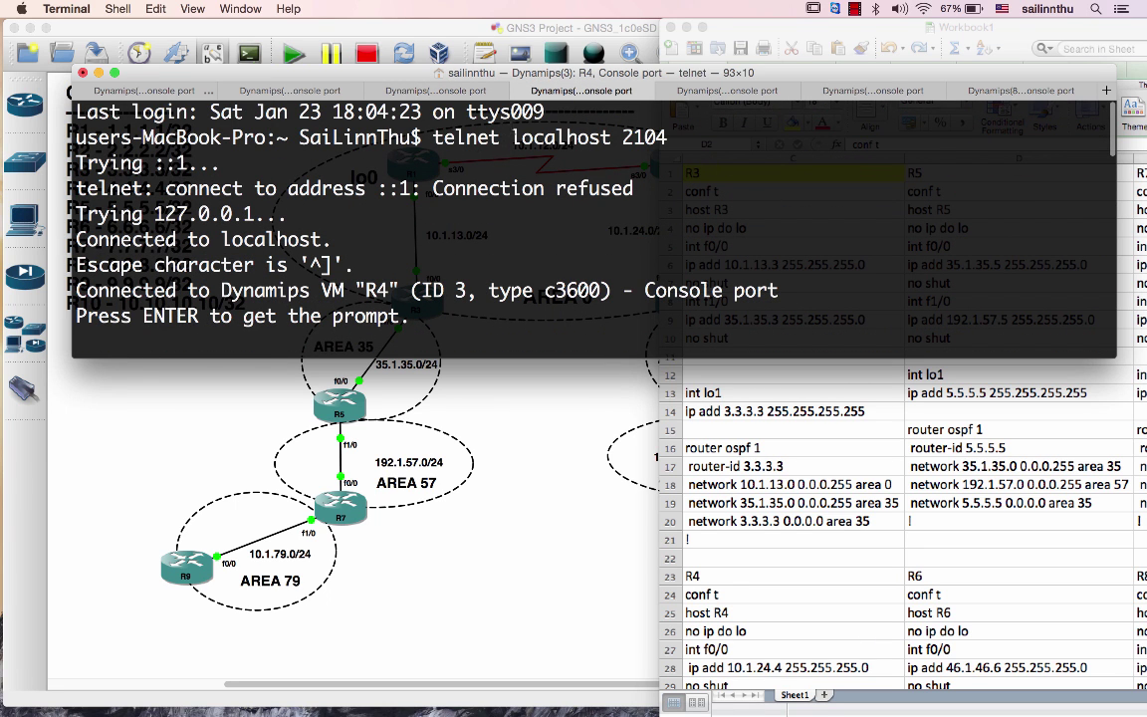
{"action": "left_click", "coordinate": [519, 92]}
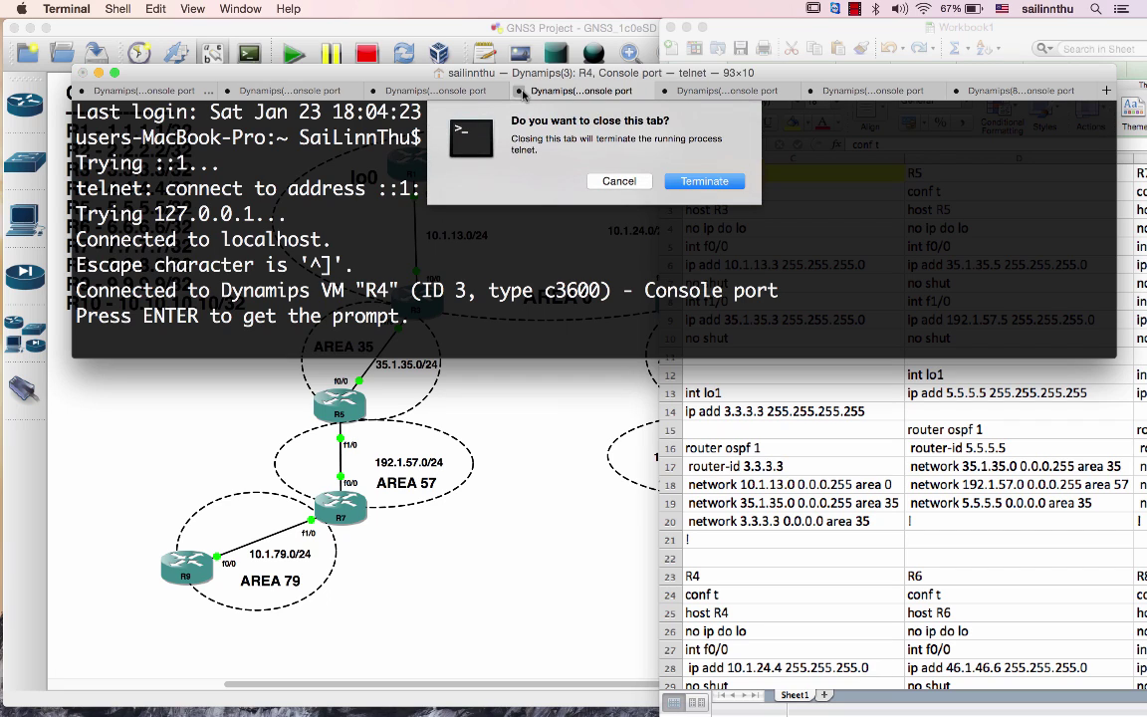
{"action": "left_click", "coordinate": [700, 181]}
- Paste the copied configuration into R5's console and leave configuration mode with end
{"action": "scroll", "coordinate": [699, 180], "scroll_direction": "up", "scroll_amount": 10}
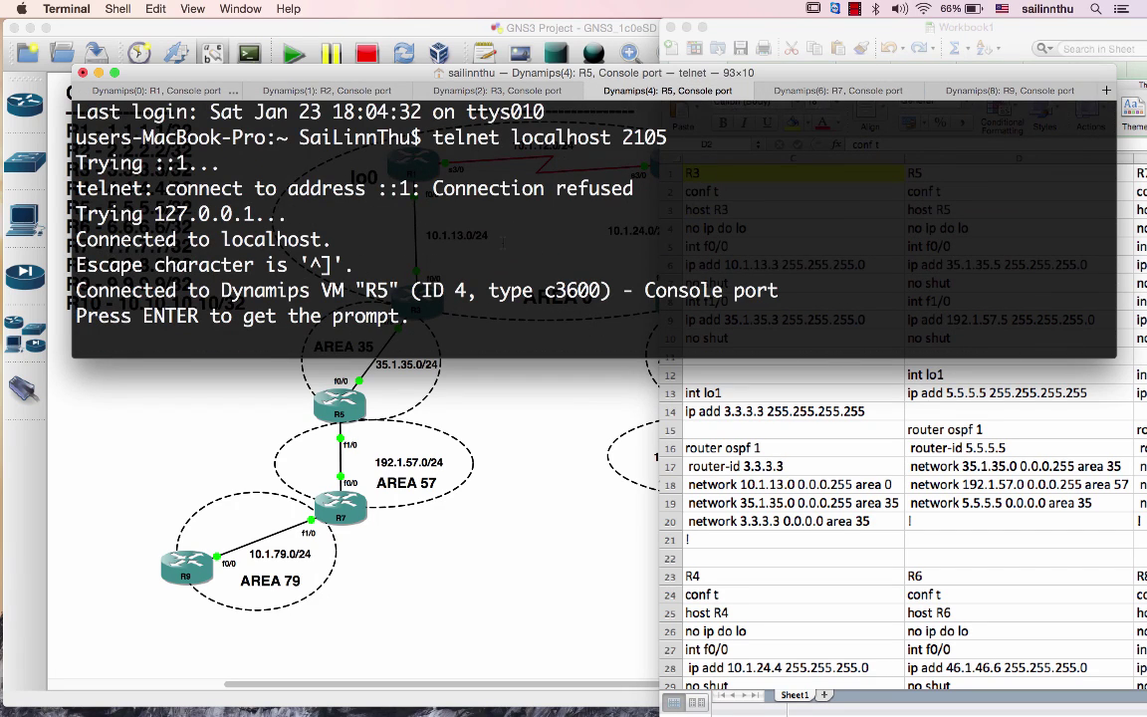
{"action": "scroll", "coordinate": [503, 242], "scroll_direction": "down", "scroll_amount": 10}
{"action": "key", "text": "super+v"}
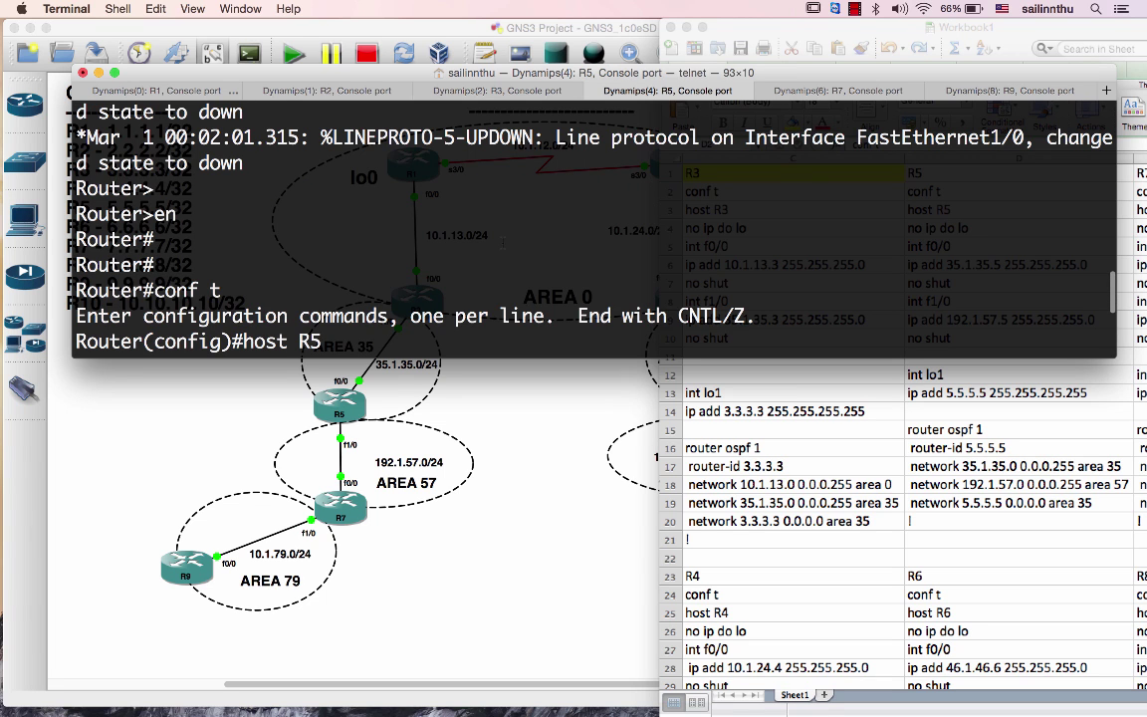
{"action": "type", "text": "e"}
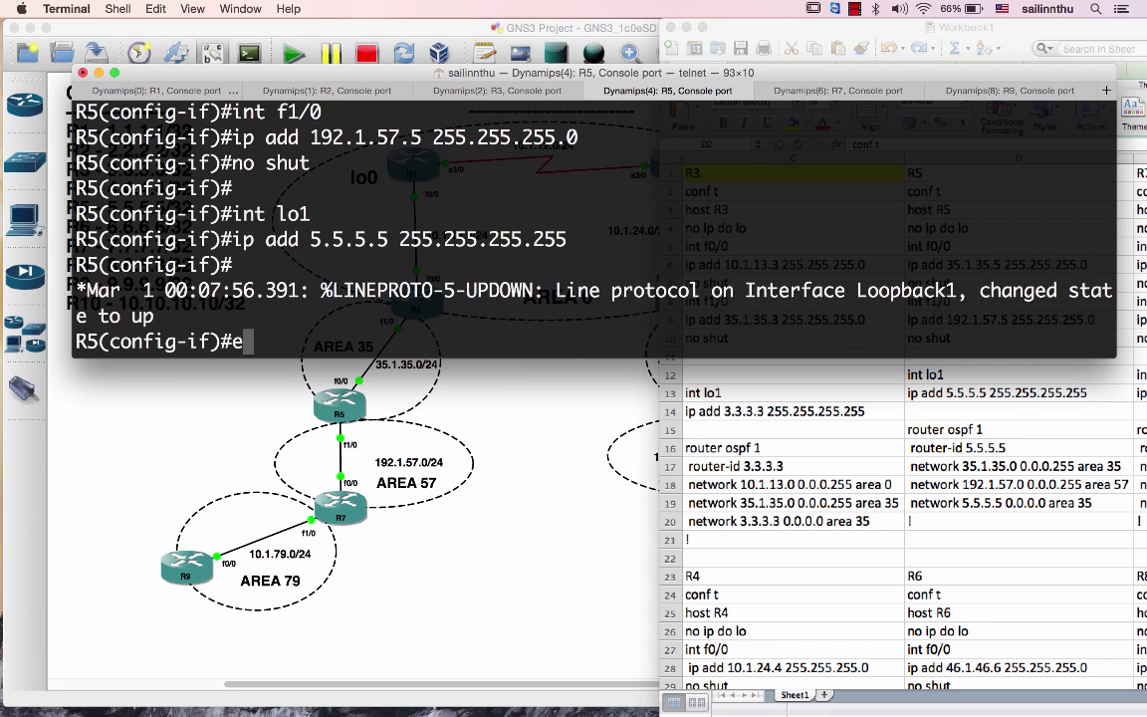
{"action": "type", "text": "nd"}
{"action": "key", "text": "Return"}
- Bring up R7's console session and check at the start of its output which router it is connected to
{"action": "key", "text": "super+shift+bracketright"}
{"action": "key", "text": "Return"}
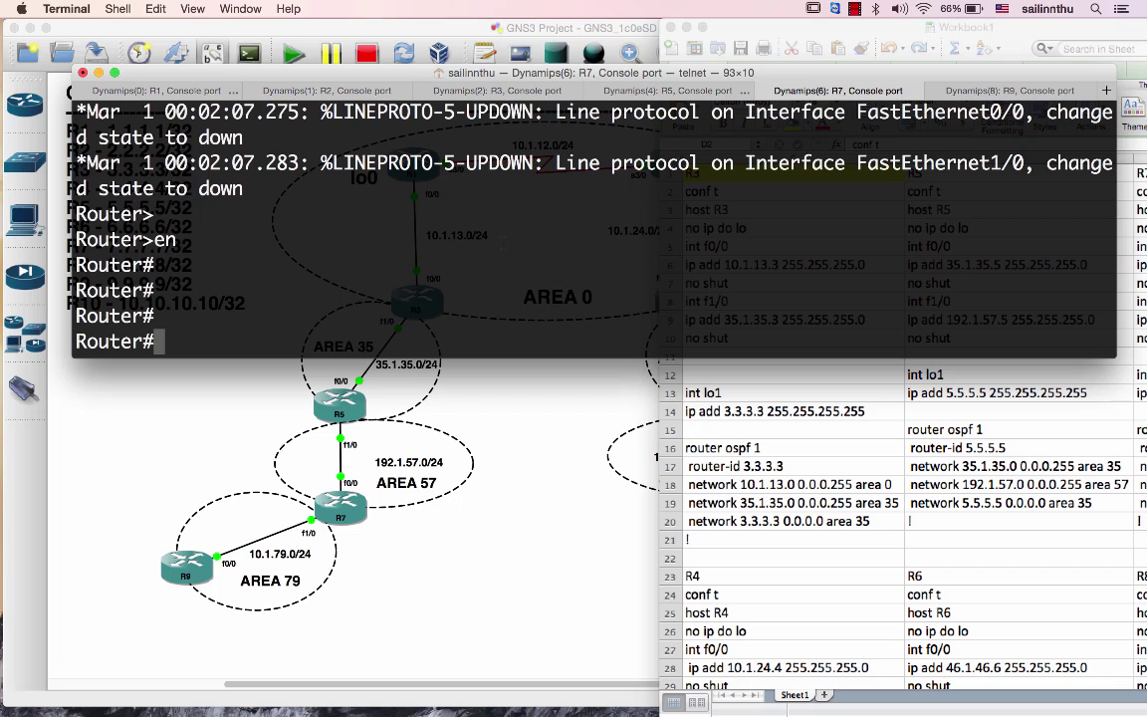
{"action": "scroll", "coordinate": [594, 224], "scroll_direction": "up", "scroll_amount": 10}
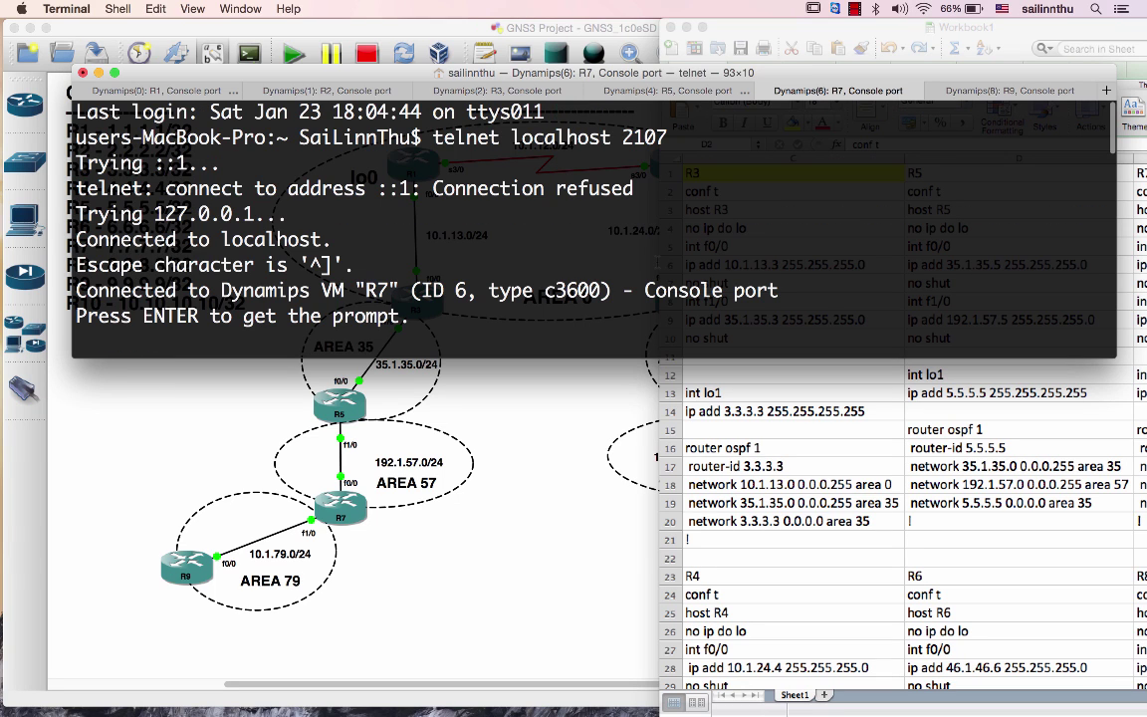
{"action": "left_click_drag", "start_coordinate": [398, 290], "coordinate": [348, 263]}
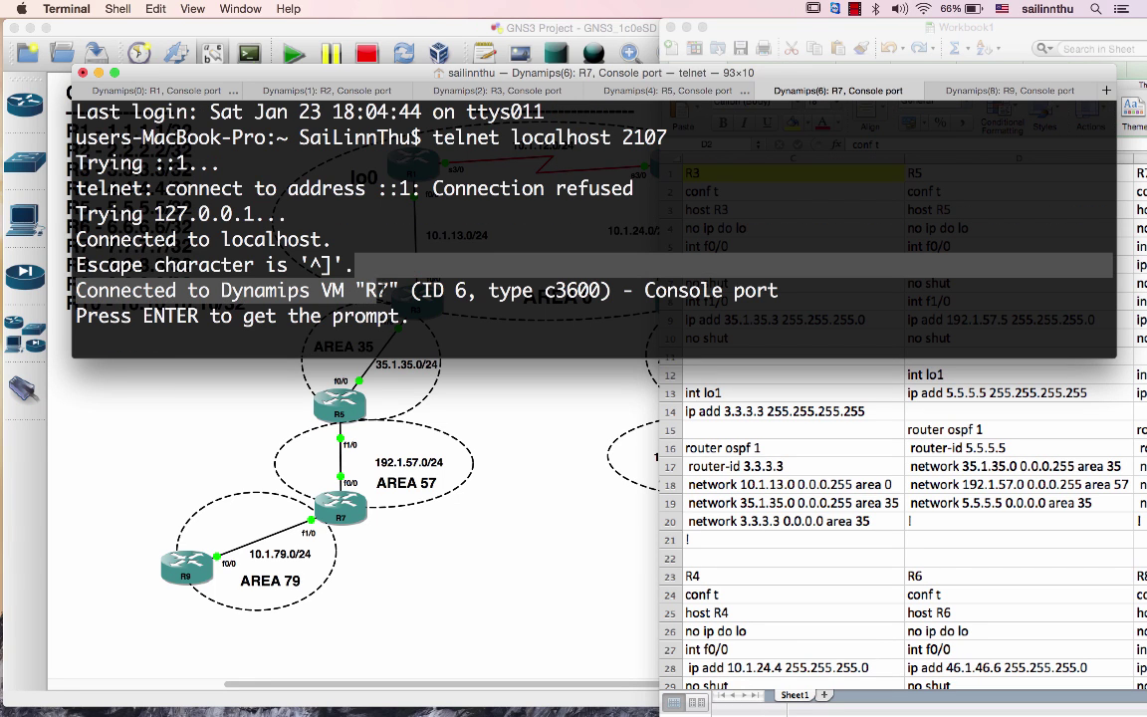
- Switch to Excel and copy R7's interface configuration from cells E2:E13
{"action": "left_click", "coordinate": [769, 300]}
{"action": "key", "text": "Escape"}
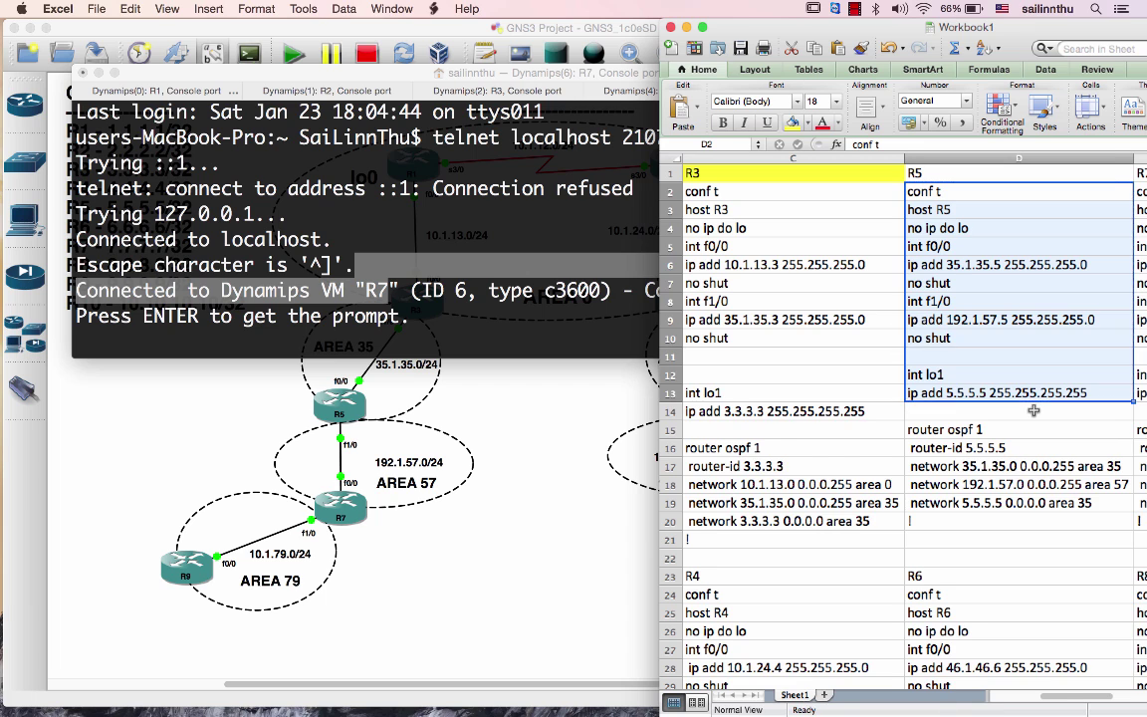
{"action": "key", "text": "Right"}
{"action": "key", "text": "shift+Down"}
{"action": "key", "text": "shift+Down"}
{"action": "key", "text": "shift+Down"}
{"action": "key", "text": "shift+Down"}
{"action": "key", "text": "shift+Down"}
{"action": "key", "text": "shift+Down"}
{"action": "key", "text": "shift+Down"}
{"action": "key", "text": "shift+Down"}
{"action": "key", "text": "shift+Down"}
{"action": "key", "text": "shift+Down"}
{"action": "key", "text": "shift+Down"}
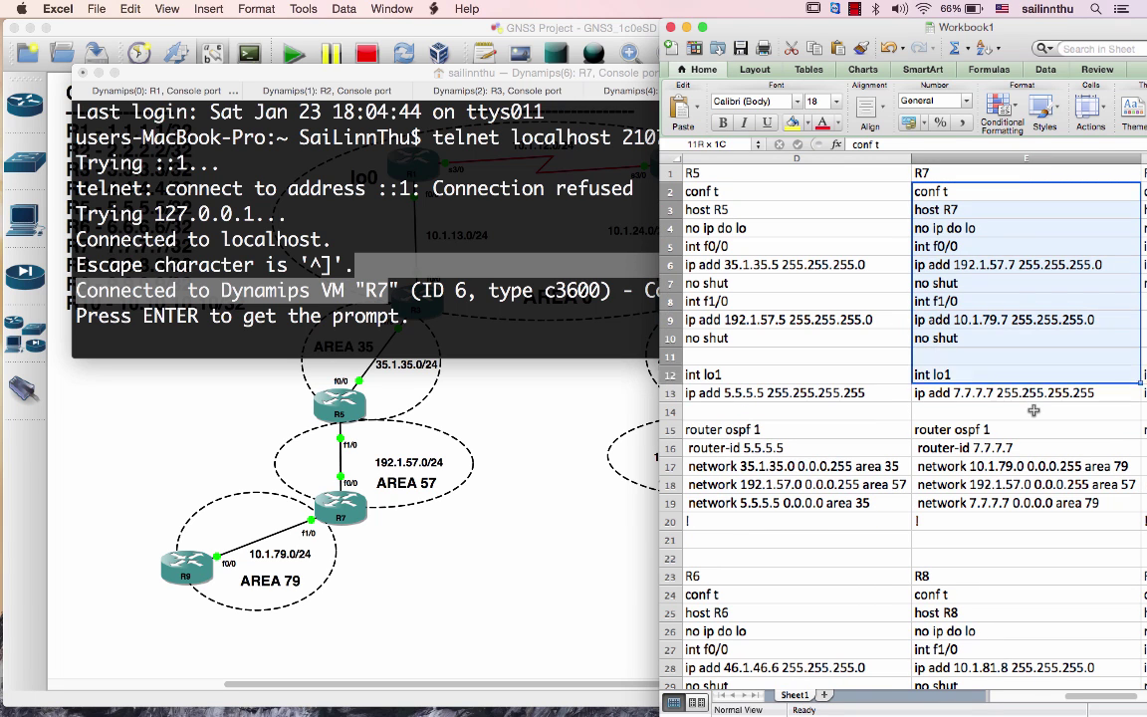
{"action": "key", "text": "super+c"}
- Switch to Terminal, paste the copied configuration into R7's console and leave configuration mode with end
{"action": "left_click", "coordinate": [608, 273]}
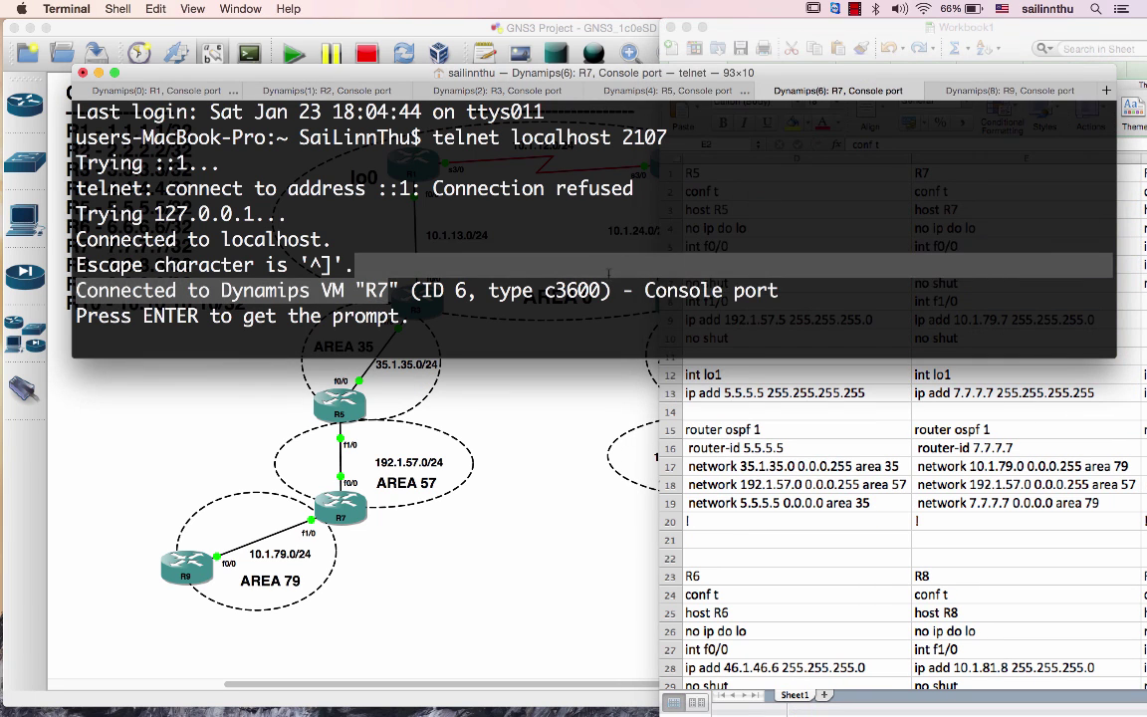
{"action": "key", "text": "Return"}
{"action": "type", "text": "no"}
{"action": "key", "text": "Return"}
{"action": "key", "text": "Return"}
{"action": "type", "text": "en"}
{"action": "key", "text": "Return"}
{"action": "key", "text": "Return"}
{"action": "key", "text": "Return"}
{"action": "key", "text": "Return"}
{"action": "key", "text": "super+v"}
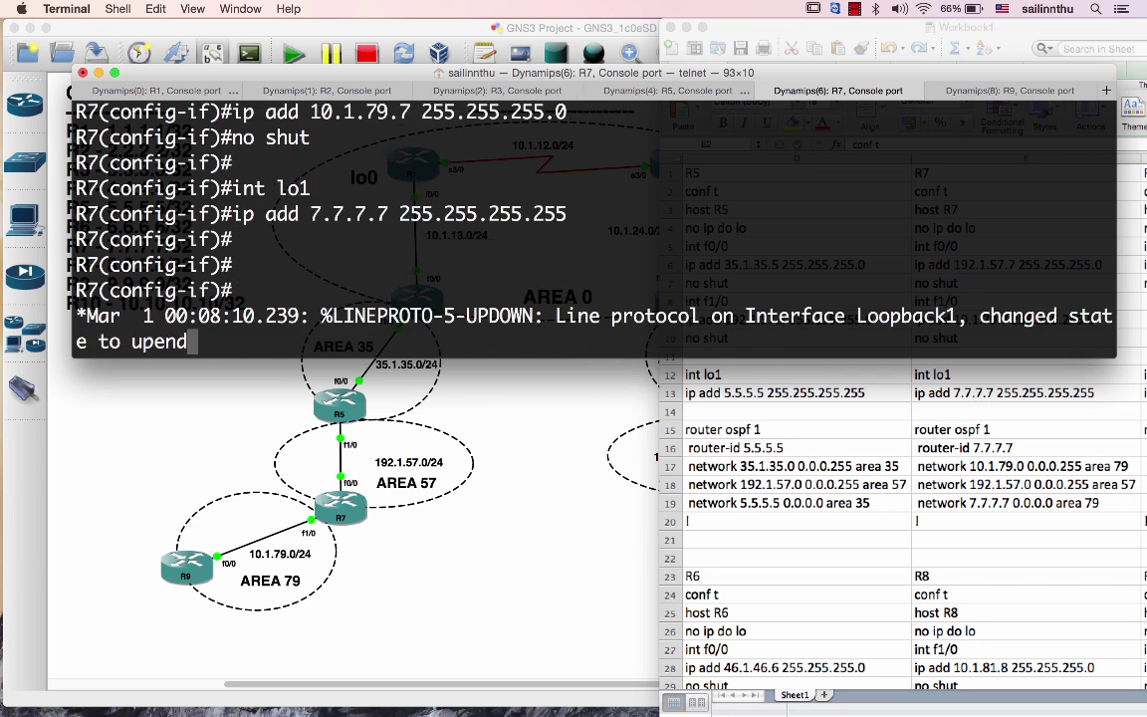
- Bring up R9's console session, switch to Excel and copy R9's interface configuration from cells F2:F14
{"action": "key", "text": "super+shift+bracketright"}
{"action": "key", "text": "Return"}
{"action": "key", "text": "super+Tab"}
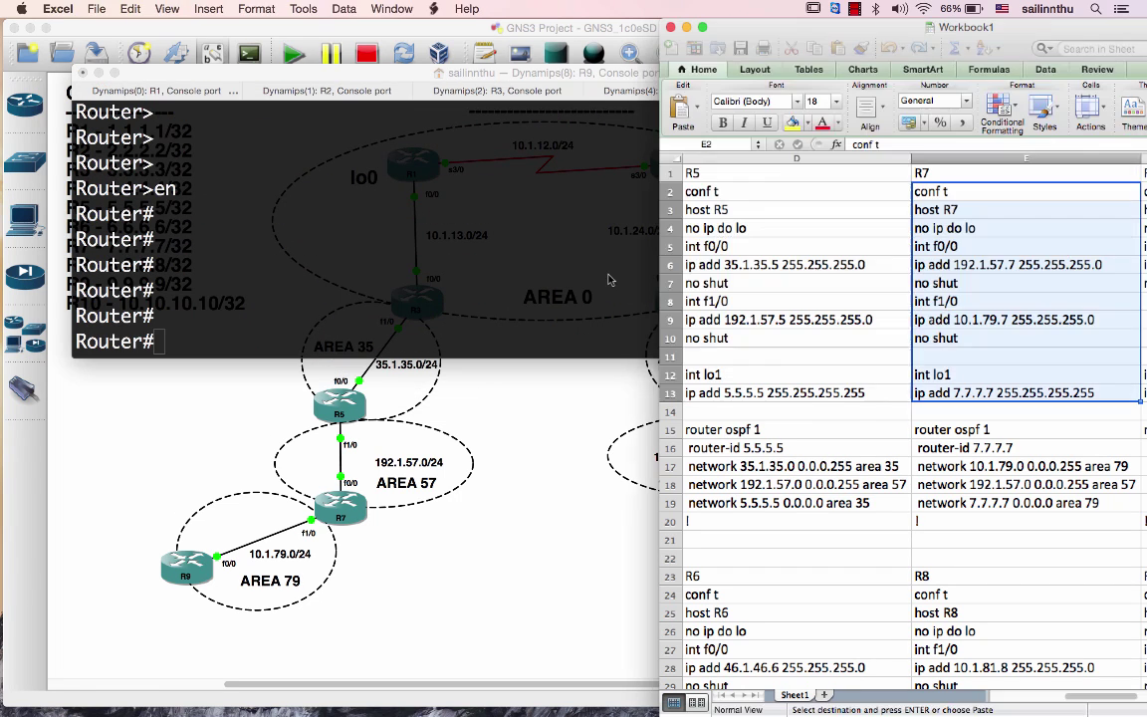
{"action": "key", "text": "Right"}
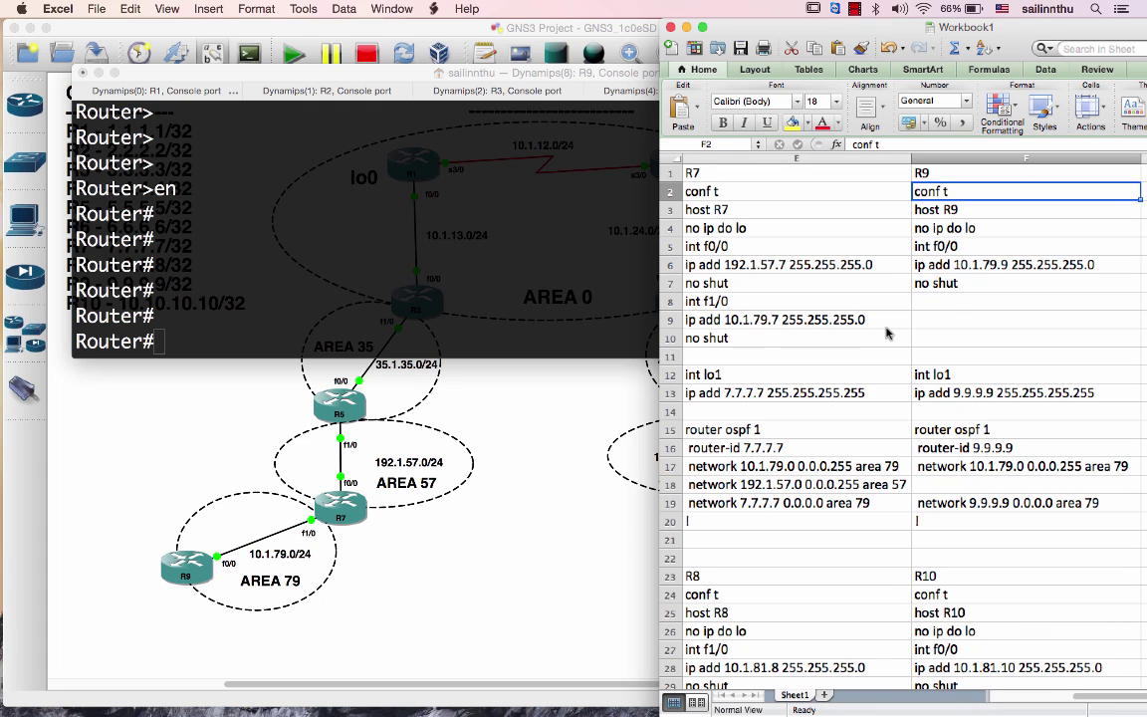
{"action": "key", "text": "shift+Down"}
{"action": "key", "text": "shift+Down"}
{"action": "key", "text": "shift+Down"}
{"action": "key", "text": "shift+Down"}
{"action": "key", "text": "shift+Down"}
{"action": "key", "text": "shift+Down"}
{"action": "key", "text": "shift+Down"}
{"action": "key", "text": "shift+Down"}
{"action": "key", "text": "shift+Down"}
{"action": "key", "text": "shift+Down"}
{"action": "key", "text": "shift+Down"}
{"action": "key", "text": "shift+Down"}
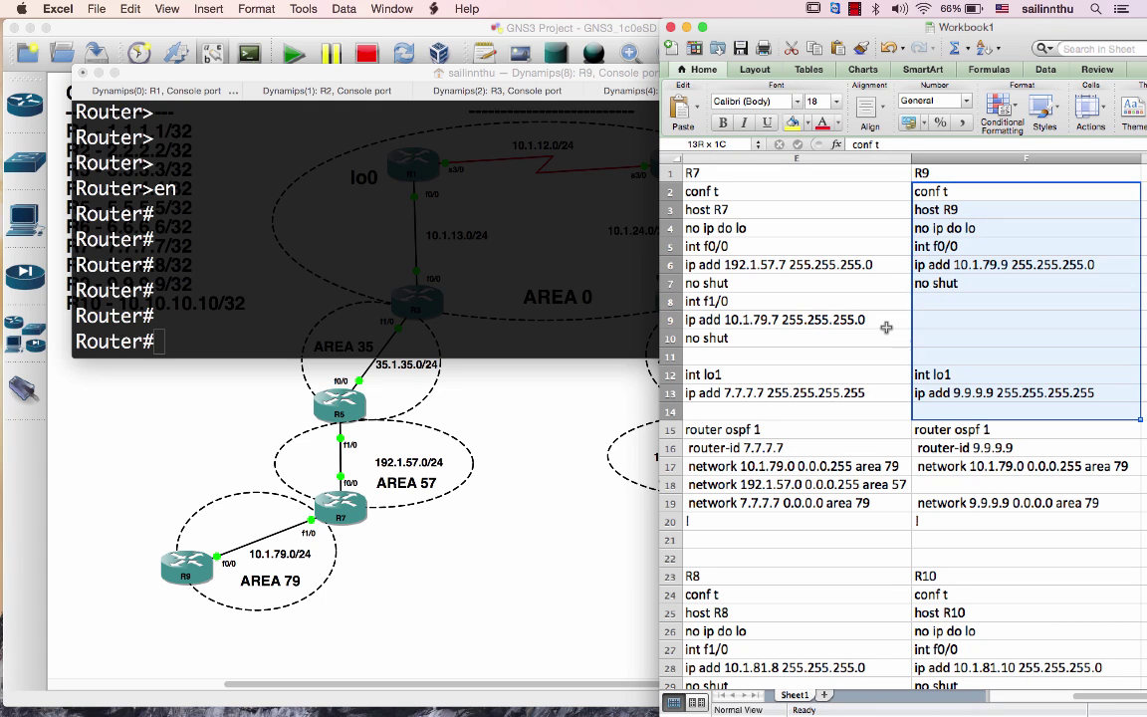
{"action": "key", "text": "super+c"}
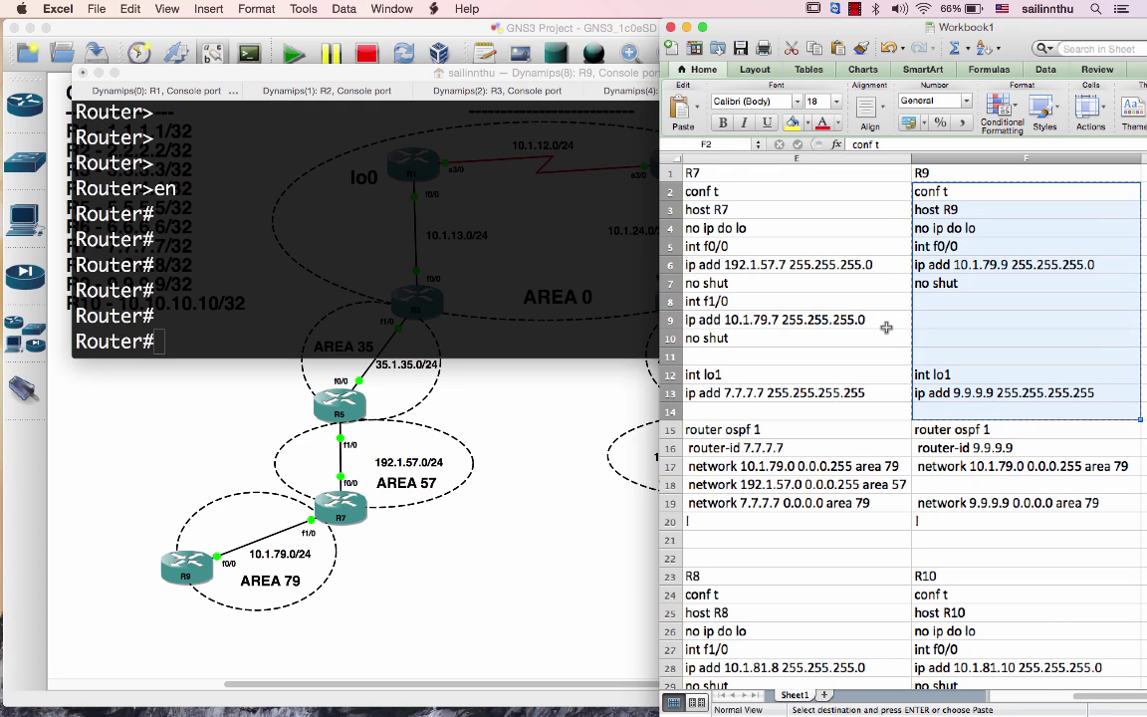
- Switch to Terminal, paste the copied configuration into R9's console and leave configuration mode with end
{"action": "left_click", "coordinate": [426, 227]}
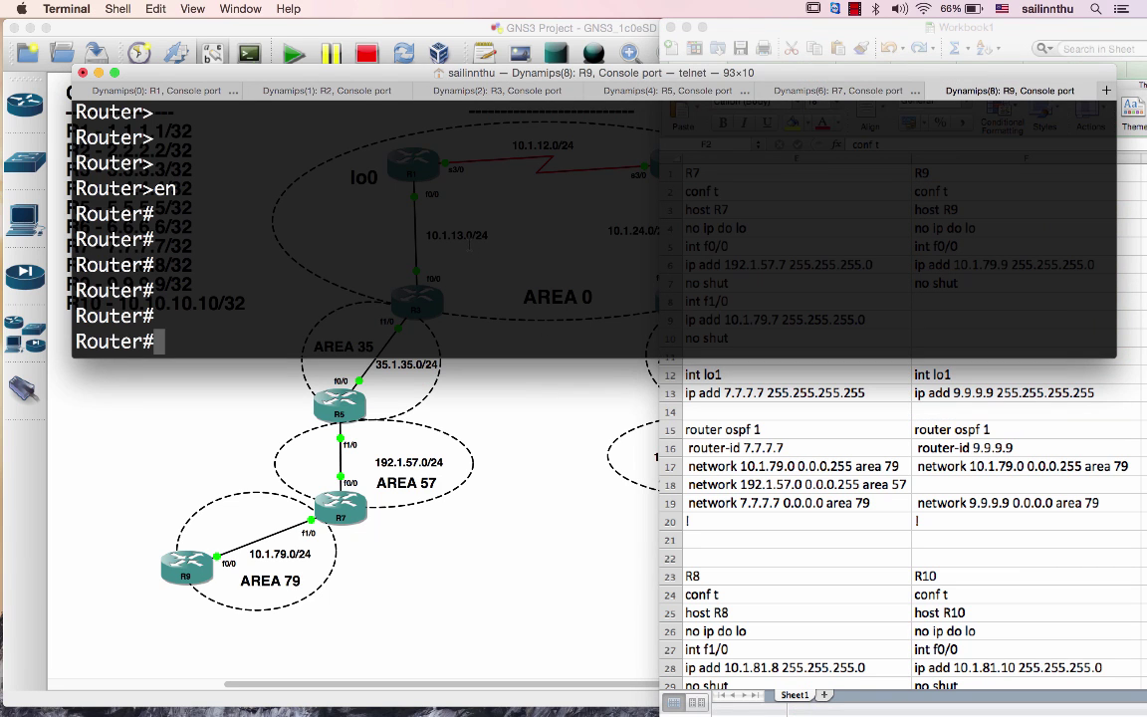
{"action": "key", "text": "super+v"}
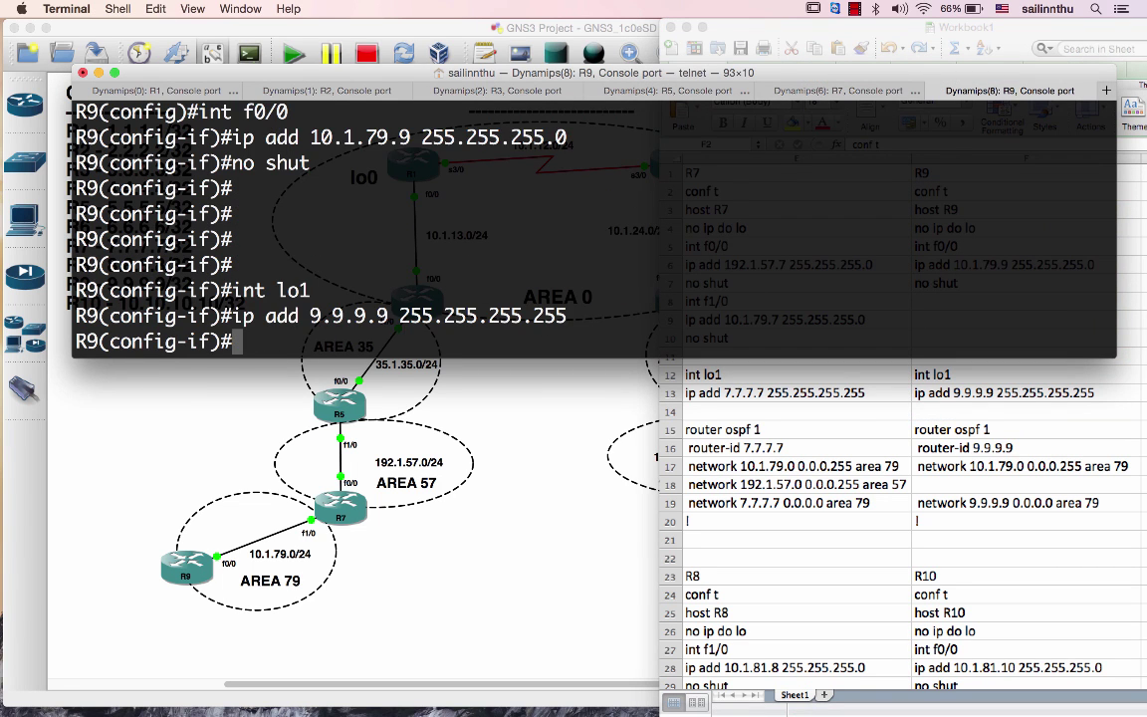
{"action": "type", "text": "end"}
{"action": "key", "text": "Return"}
{"action": "key", "text": "Return"}
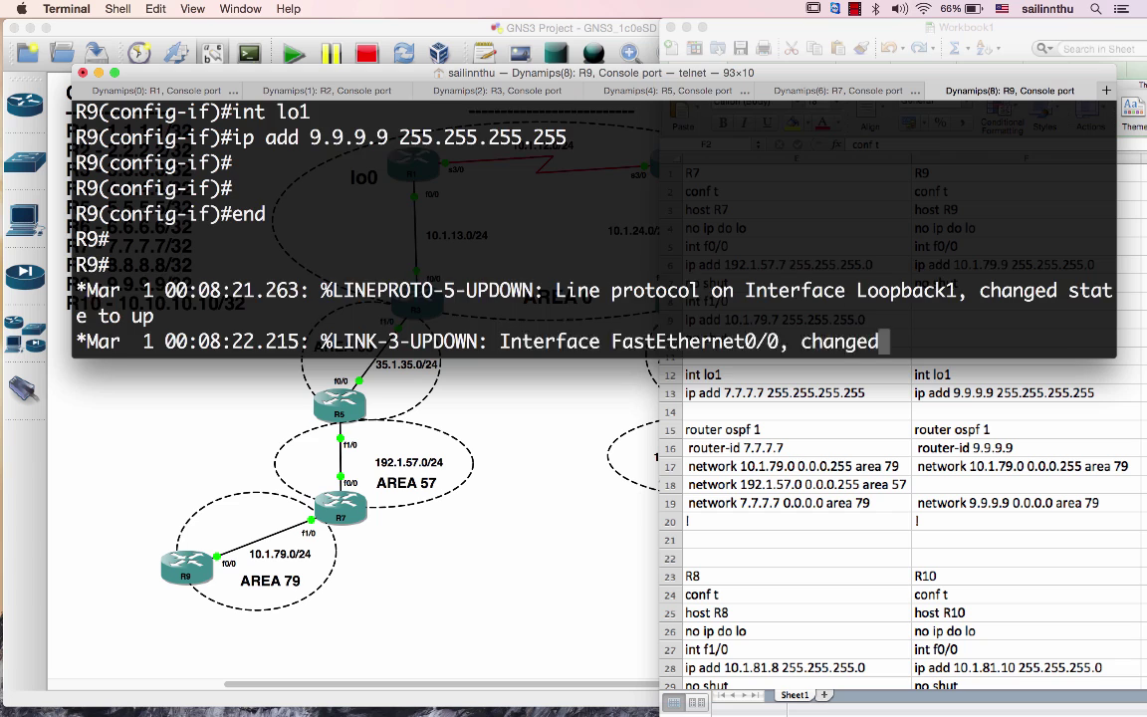
- Check R4's part of the GNS3 topology and connect to R4 in a new Terminal session with telnet localhost 2104
{"action": "key", "text": "super+Tab"}
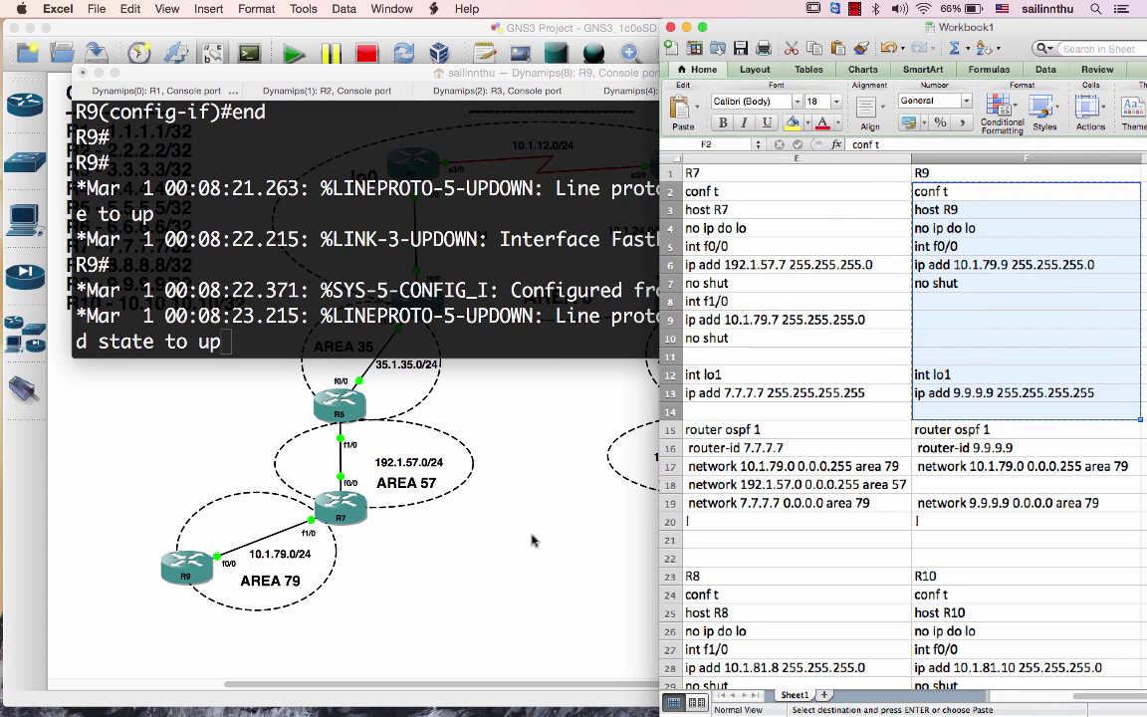
{"action": "left_click", "coordinate": [532, 540]}
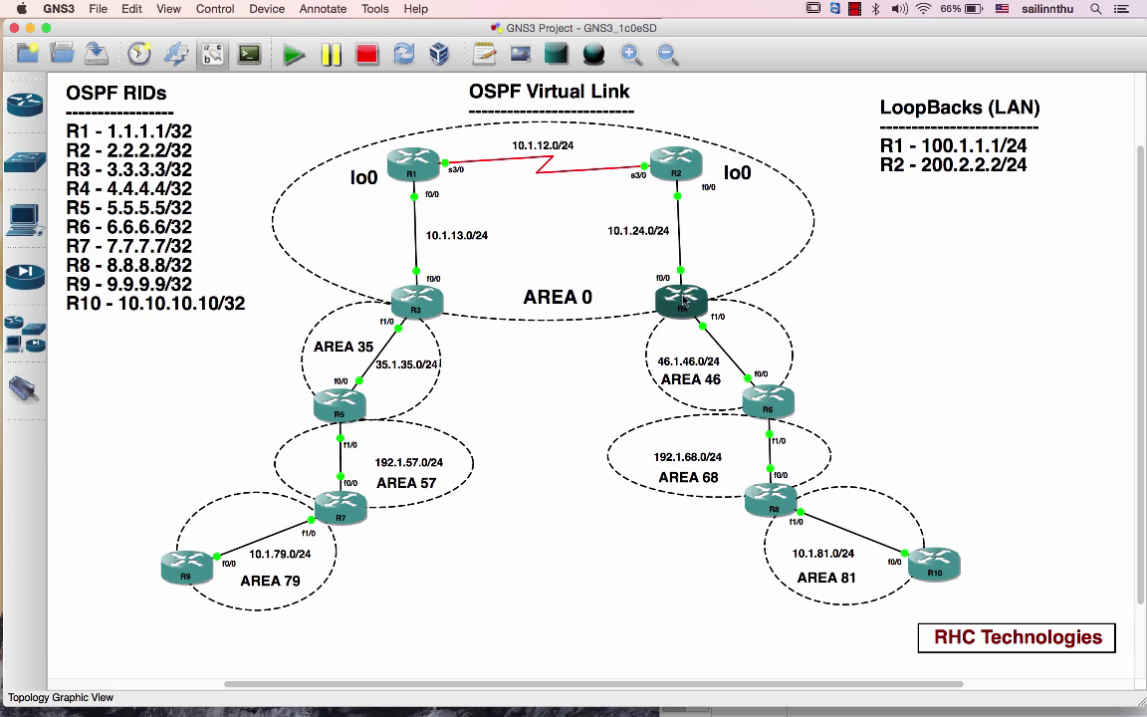
{"action": "key", "text": "super+Tab"}
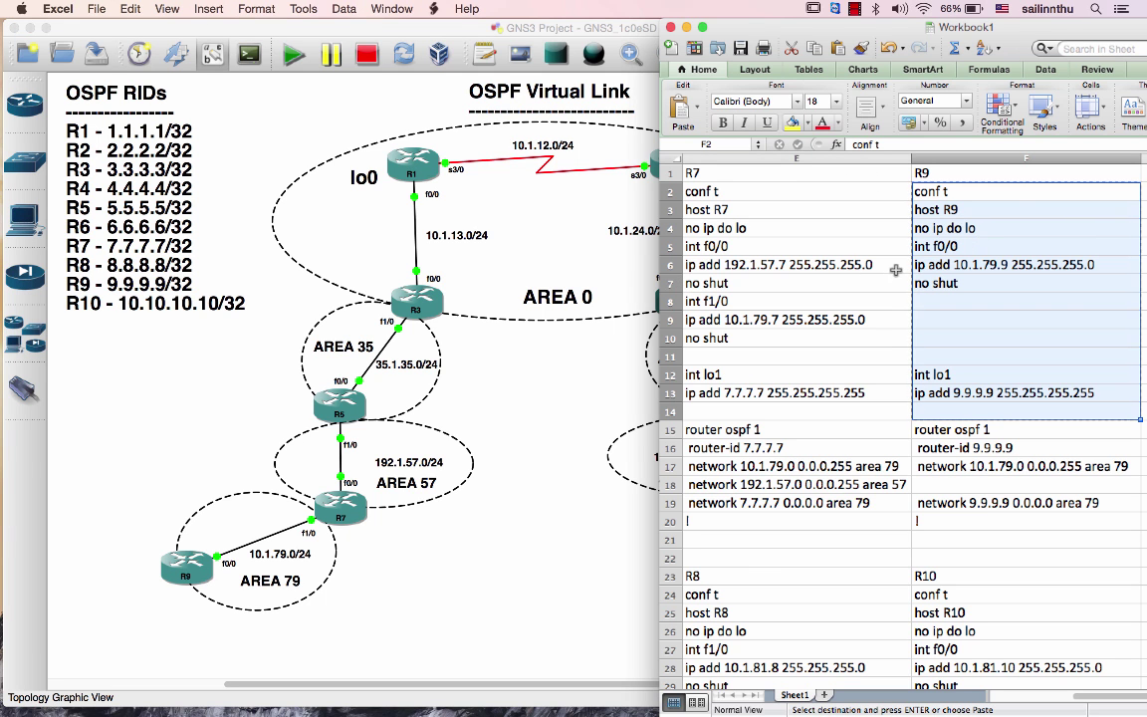
{"action": "key", "text": "super+Tab"}
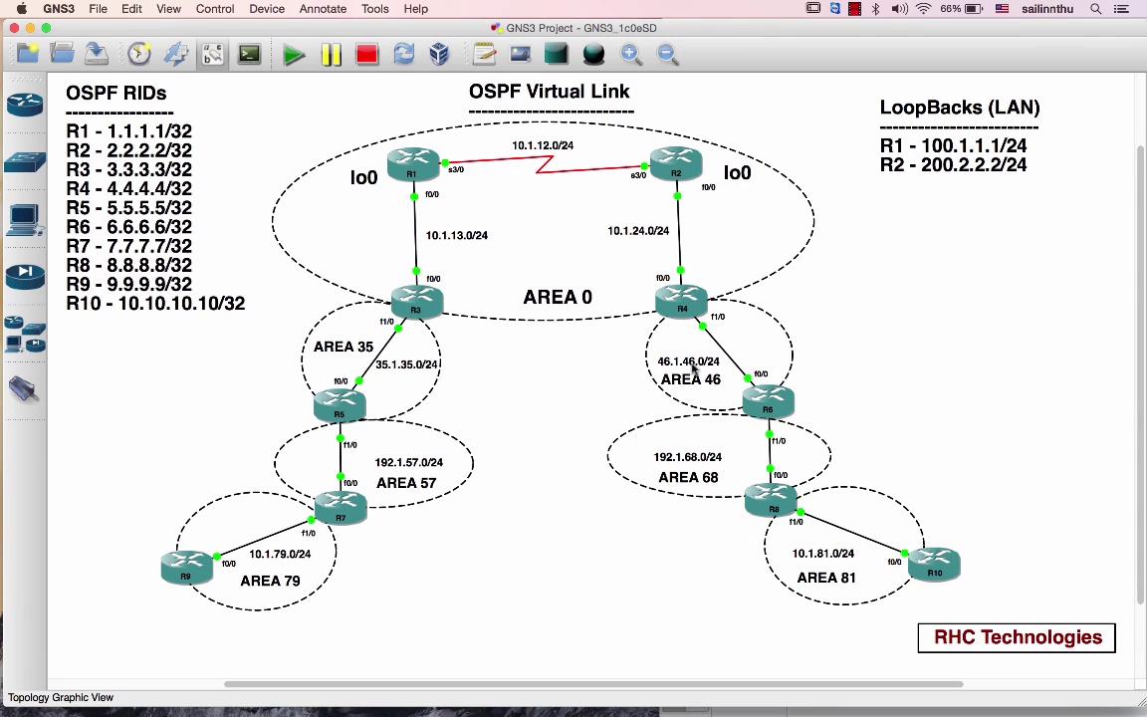
{"action": "key", "text": "super+Tab"}
{"action": "key", "text": "super+Tab"}
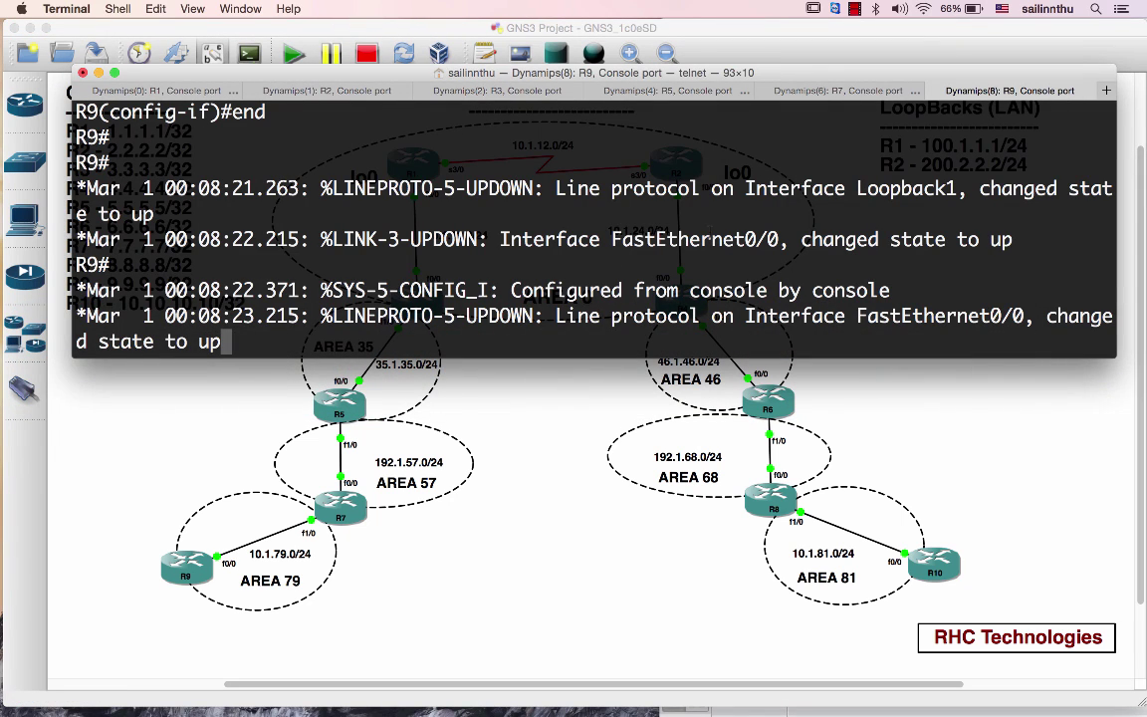
{"action": "key", "text": "super+t"}
{"action": "type", "text": "telnet localhost 2104"}
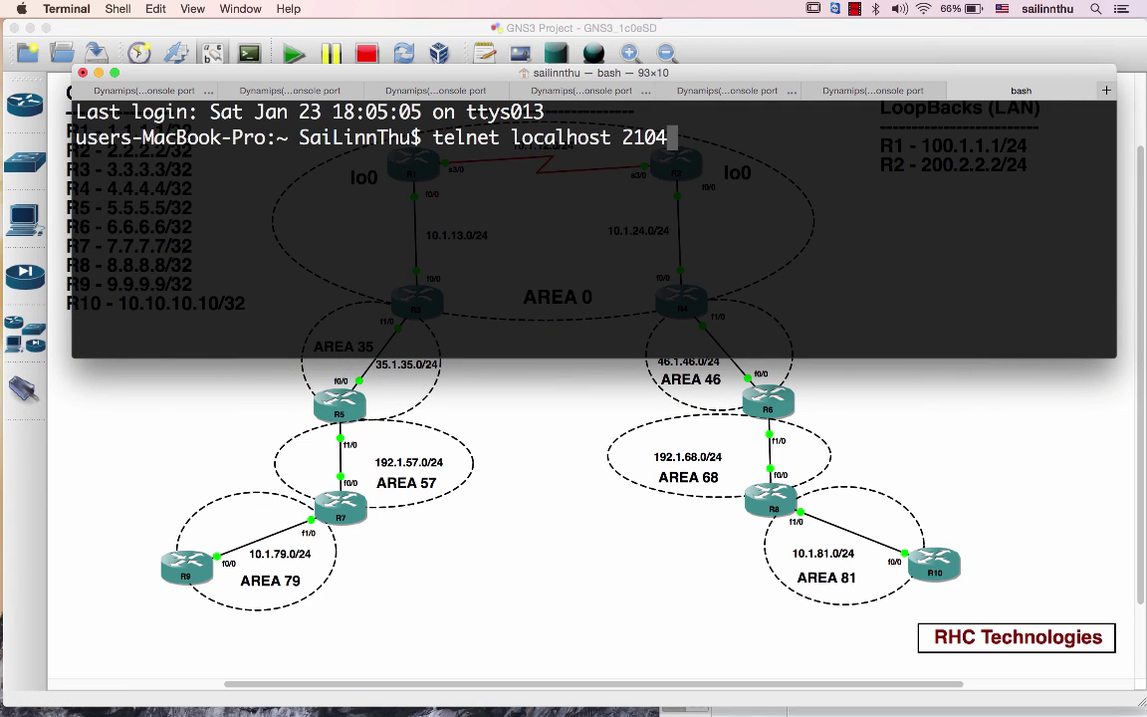
{"action": "key", "text": "Return"}
{"action": "key", "text": "Return"}
{"action": "type", "text": "n"}
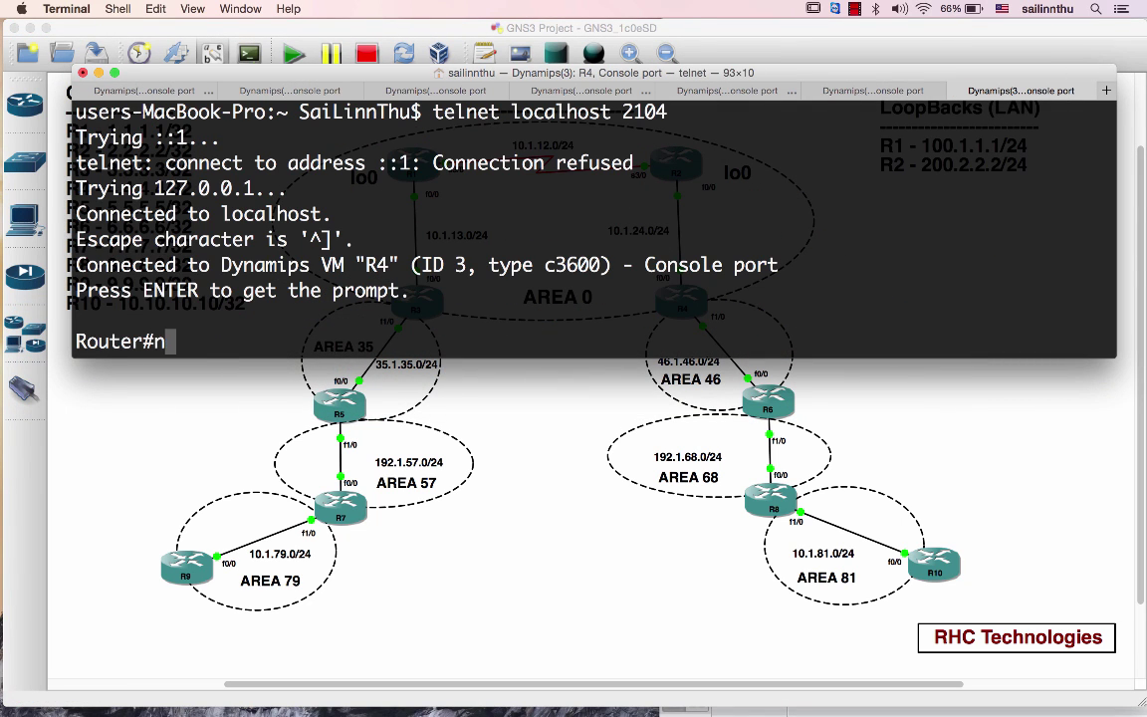
{"action": "key", "text": "BackSpace"}
{"action": "key", "text": "Return"}
{"action": "key", "text": "Return"}
- Switch to Excel and copy R4's interface configuration from cells C24:C37
{"action": "key", "text": "super+Tab"}
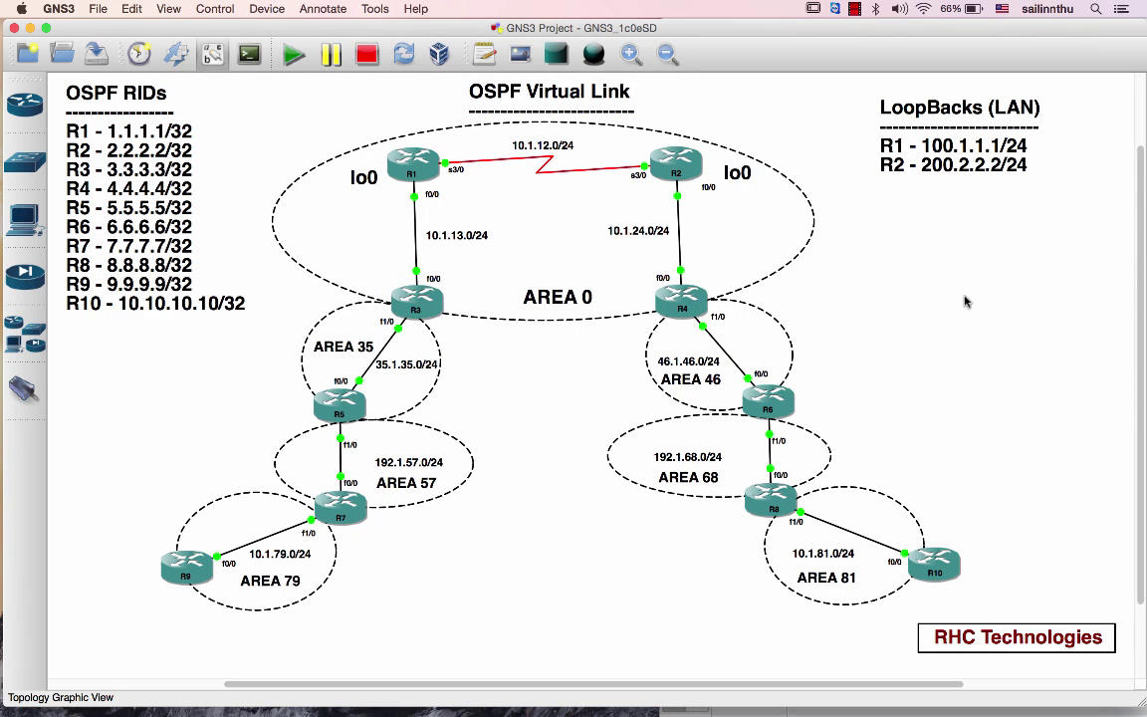
{"action": "key", "text": "super+Tab"}
{"action": "key", "text": "super+Tab"}
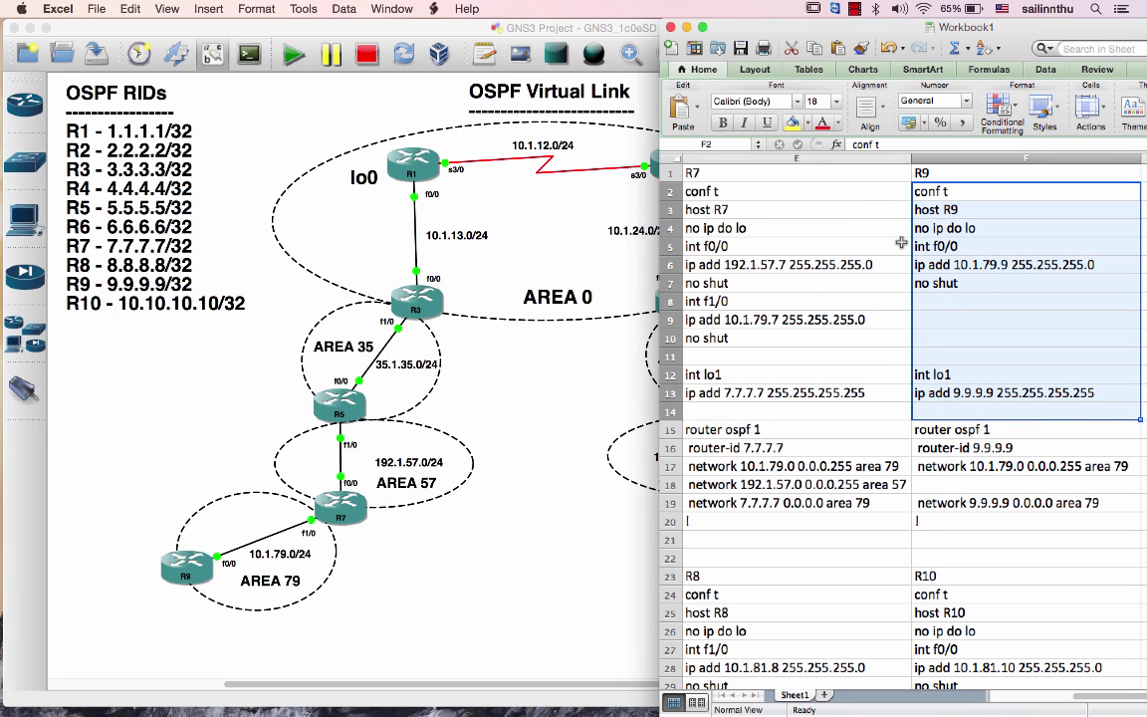
{"action": "key", "text": "Left"}
{"action": "key", "text": "Left"}
{"action": "key", "text": "Left"}
{"action": "key", "text": "Left"}
{"action": "key", "text": "Right"}
{"action": "key", "text": "Right"}
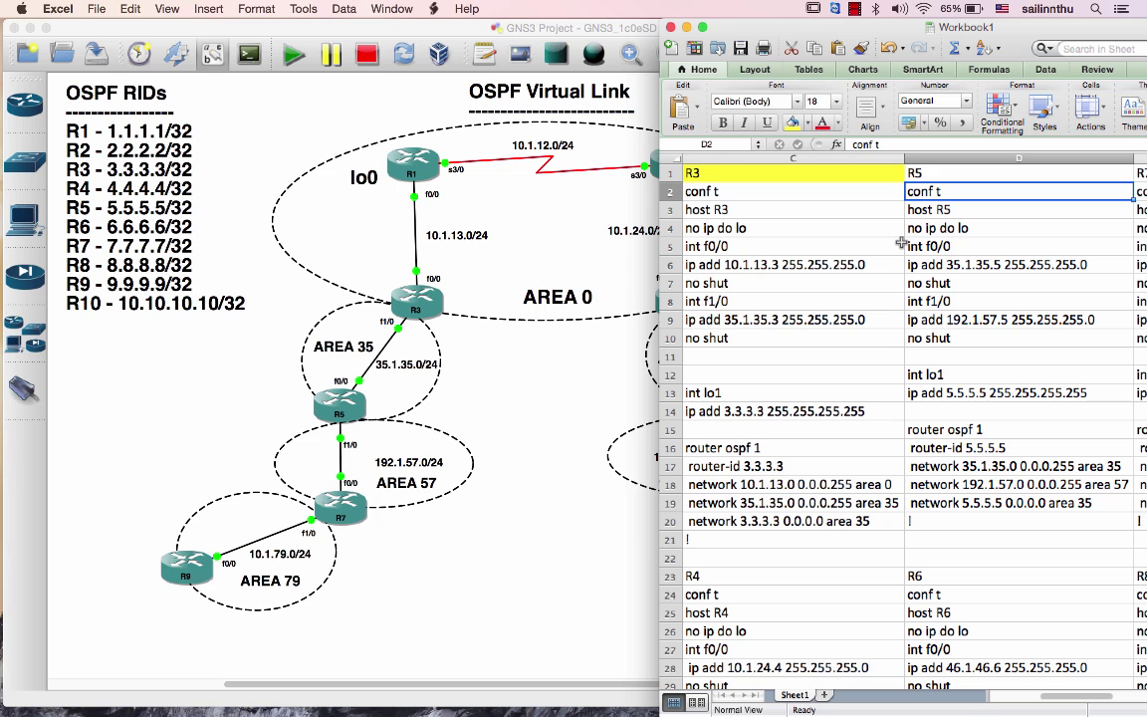
{"action": "key", "text": "Down"}
{"action": "key", "text": "Left"}
{"action": "key", "text": "Down"}
{"action": "key", "text": "Down"}
{"action": "key", "text": "Down"}
{"action": "key", "text": "Down"}
{"action": "key", "text": "Down"}
{"action": "key", "text": "Down"}
{"action": "key", "text": "Down"}
{"action": "key", "text": "Down"}
{"action": "key", "text": "Down"}
{"action": "key", "text": "Down"}
{"action": "key", "text": "Down"}
{"action": "key", "text": "Down"}
{"action": "key", "text": "Down"}
{"action": "key", "text": "Down"}
{"action": "key", "text": "Down"}
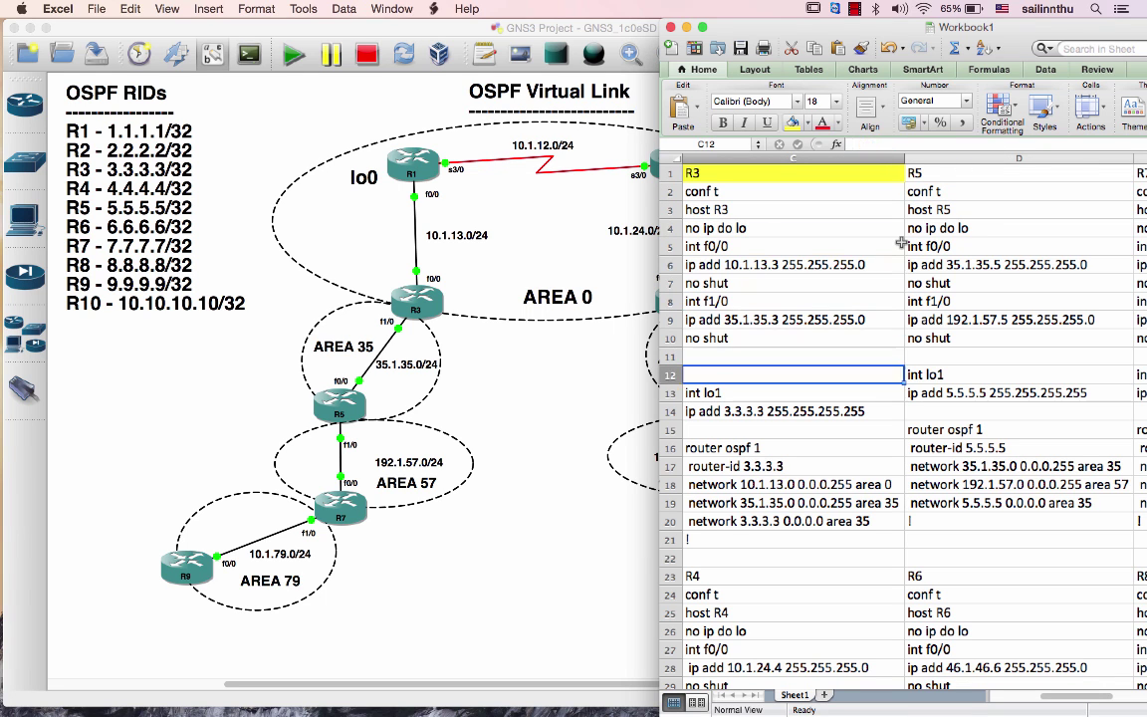
{"action": "scroll", "coordinate": [886, 247], "scroll_direction": "down", "scroll_amount": 5}
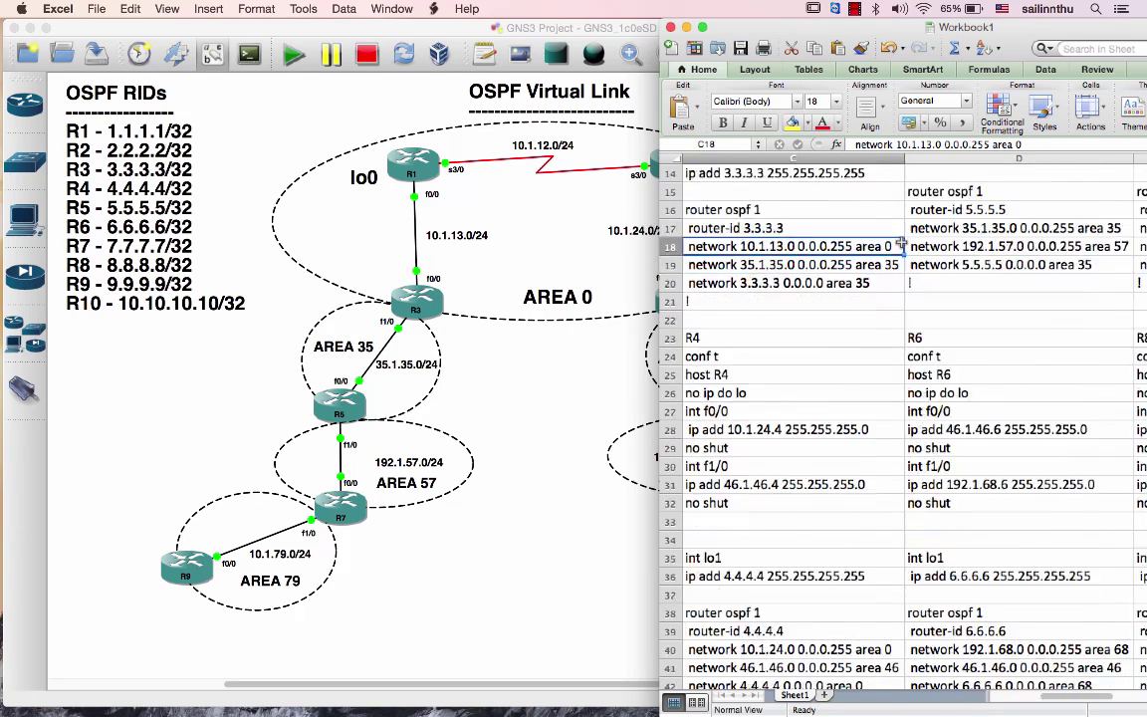
{"action": "left_click_drag", "start_coordinate": [746, 320], "coordinate": [752, 547]}
{"action": "key", "text": "super+c"}
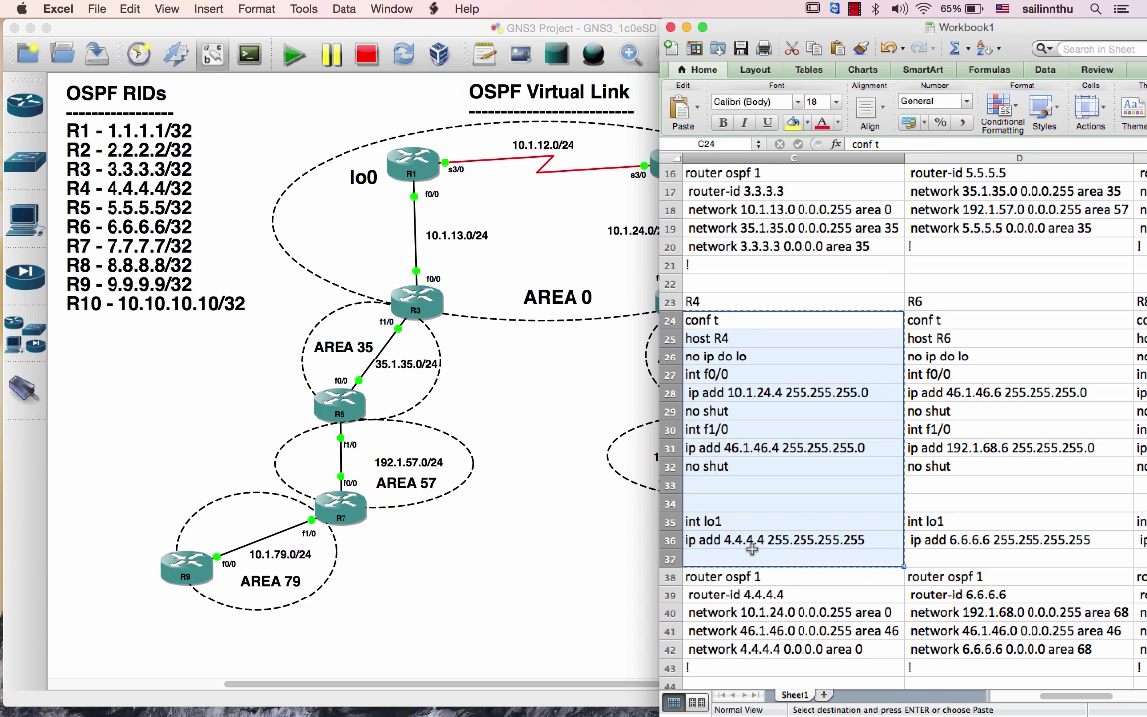
- Switch to Terminal, paste the copied configuration into R4's console and leave configuration mode with end
{"action": "key", "text": "super+Tab"}
{"action": "key", "text": "super+Tab"}
{"action": "key", "text": "super+Tab"}
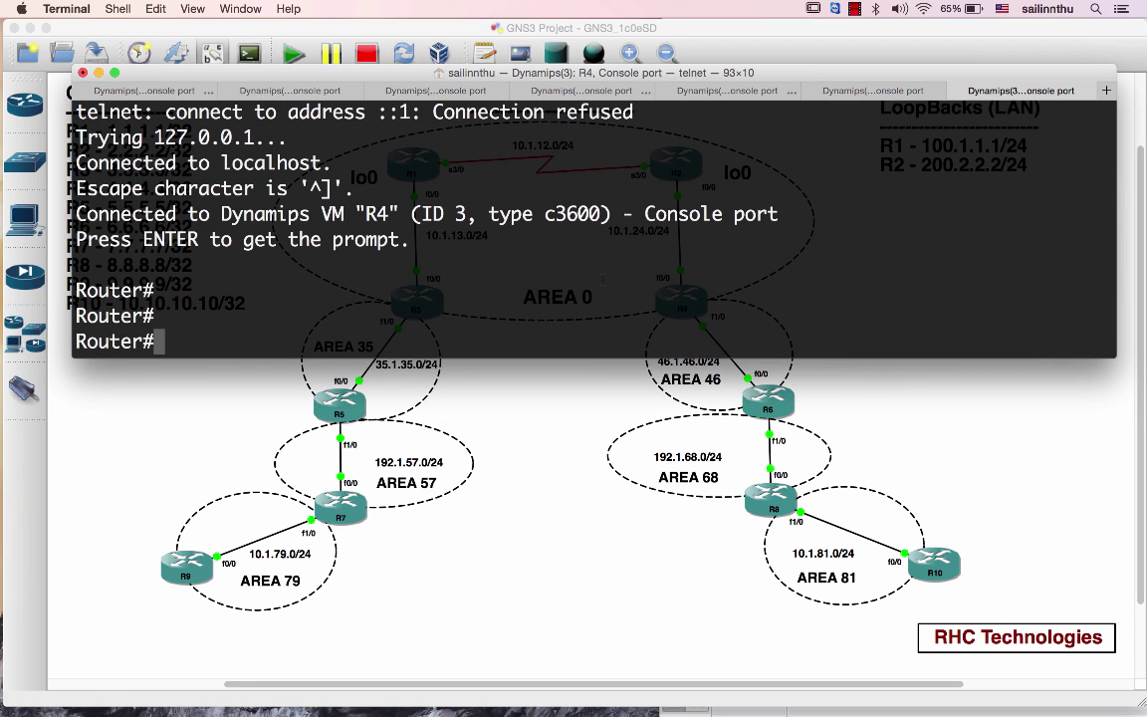
{"action": "key", "text": "super+v"}
{"action": "type", "text": "en"}
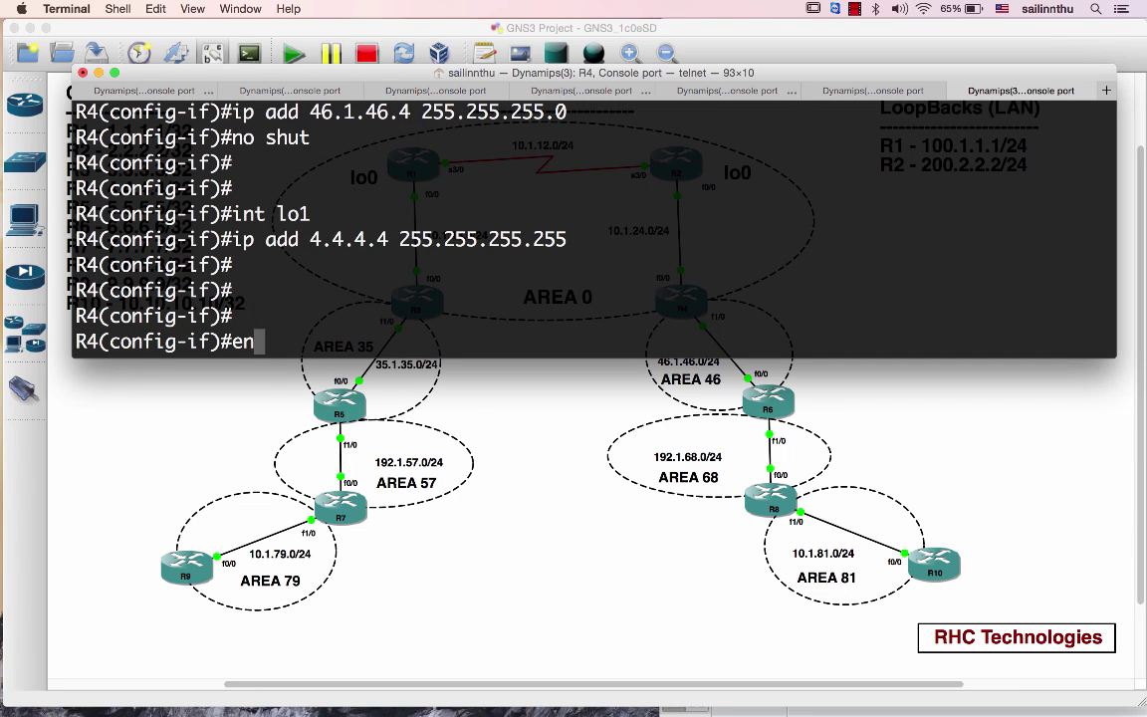
{"action": "type", "text": "d"}
{"action": "key", "text": "Return"}
{"action": "key", "text": "Return"}
{"action": "key", "text": "Return"}
{"action": "key", "text": "Return"}
{"action": "key", "text": "Return"}
{"action": "key", "text": "Return"}
{"action": "key", "text": "Return"}
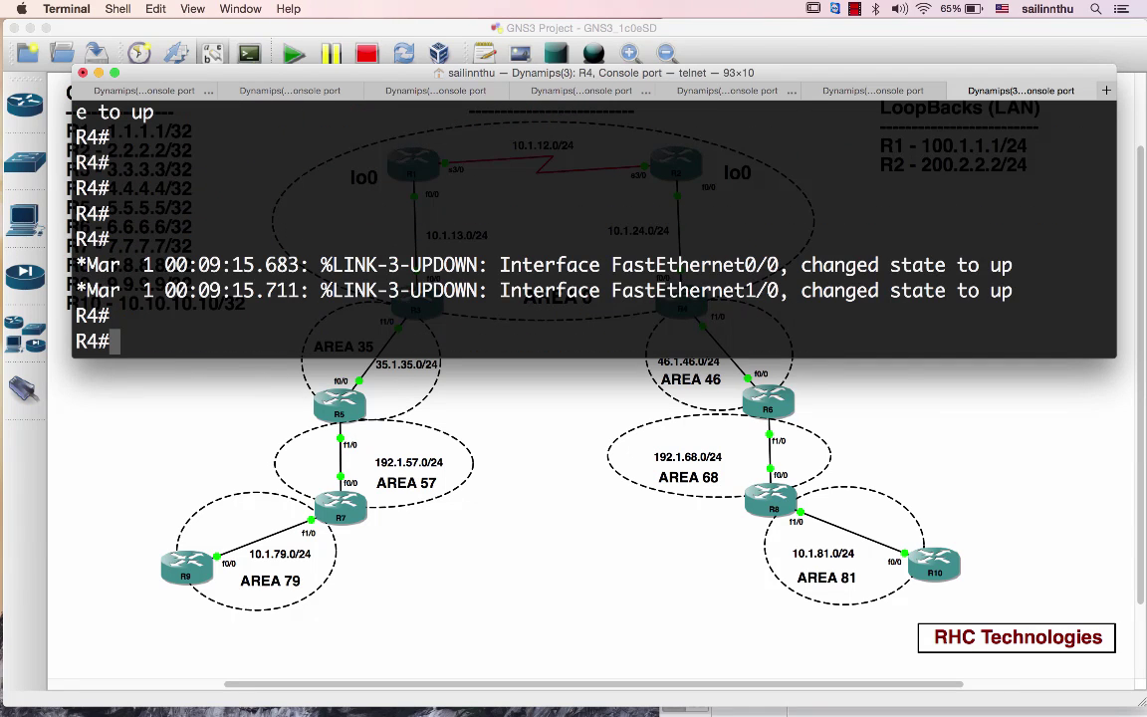
- Switch to GNS3 to review the topology and return to R4's console session
{"action": "left_click", "coordinate": [962, 406]}
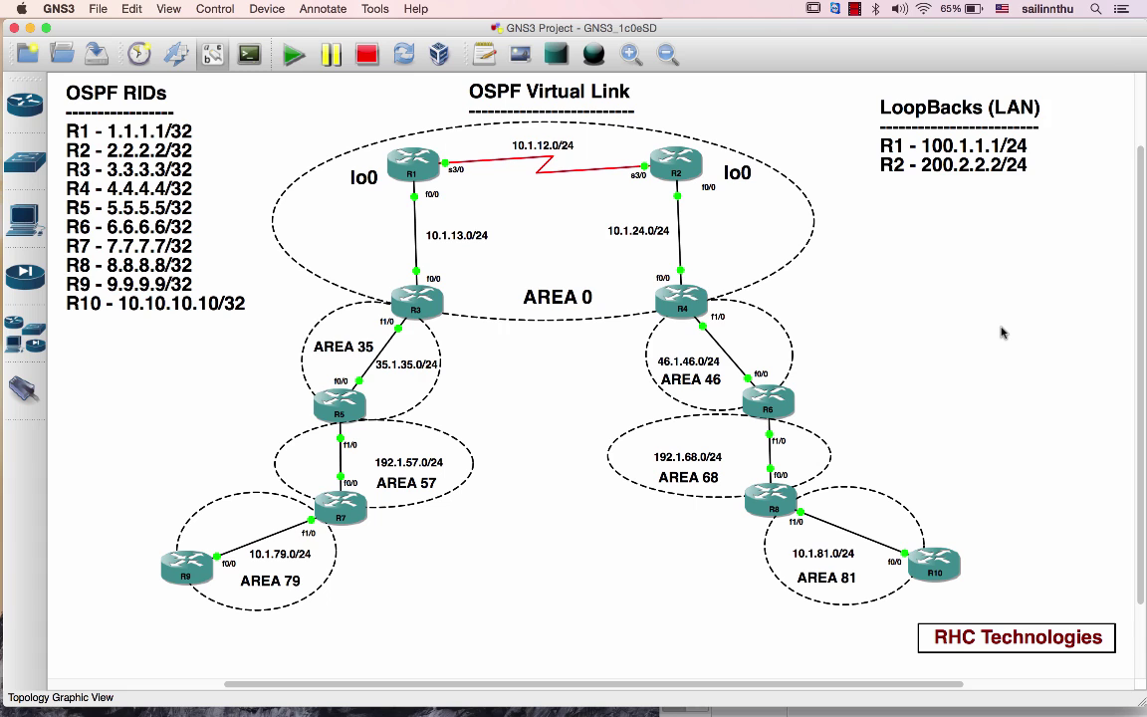
{"action": "key", "text": "super+Tab"}
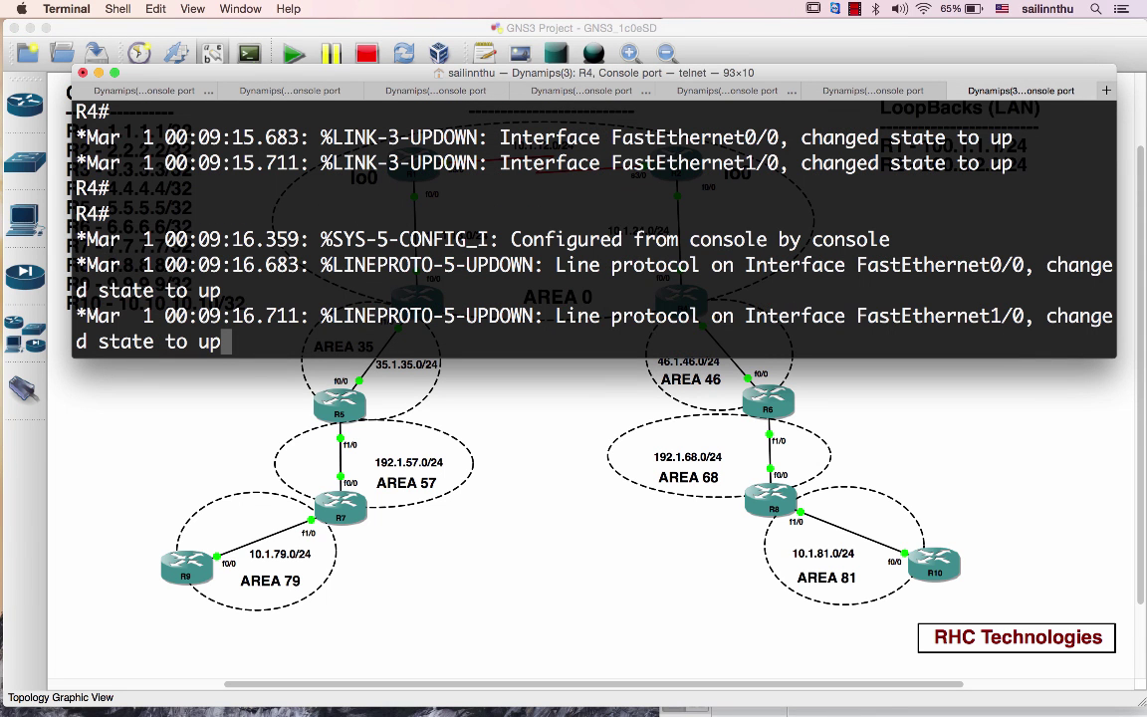
{"action": "key", "text": "Return"}
{"action": "key", "text": "Return"}
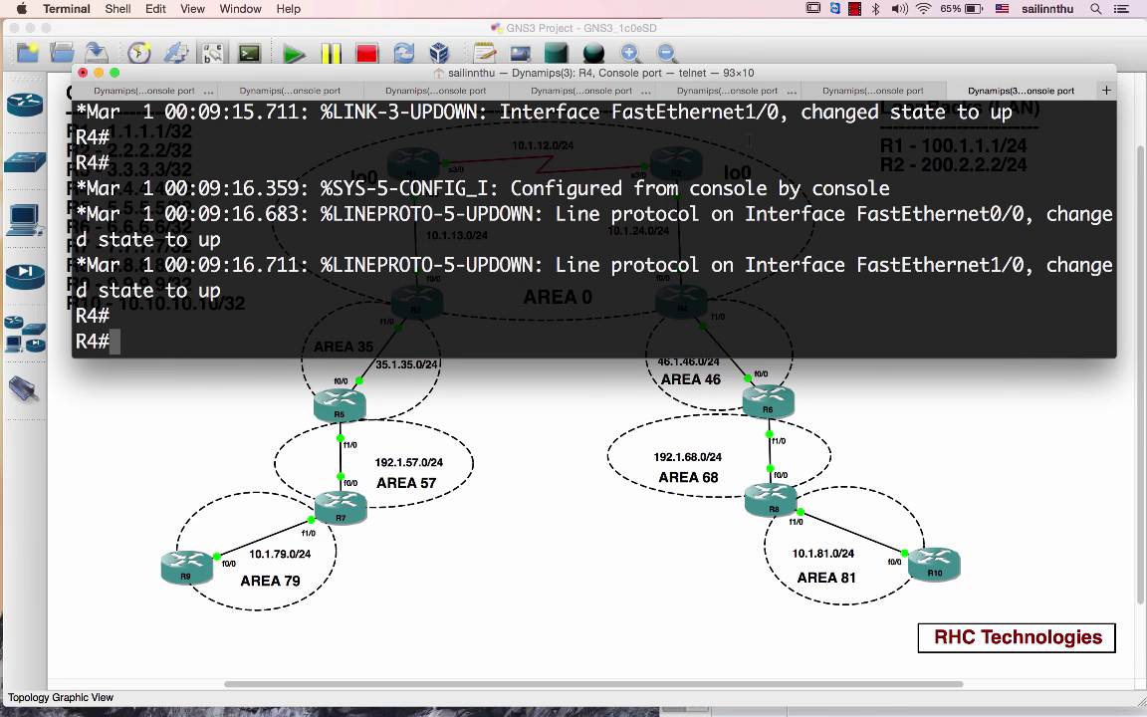
{"action": "key", "text": "super+Tab"}
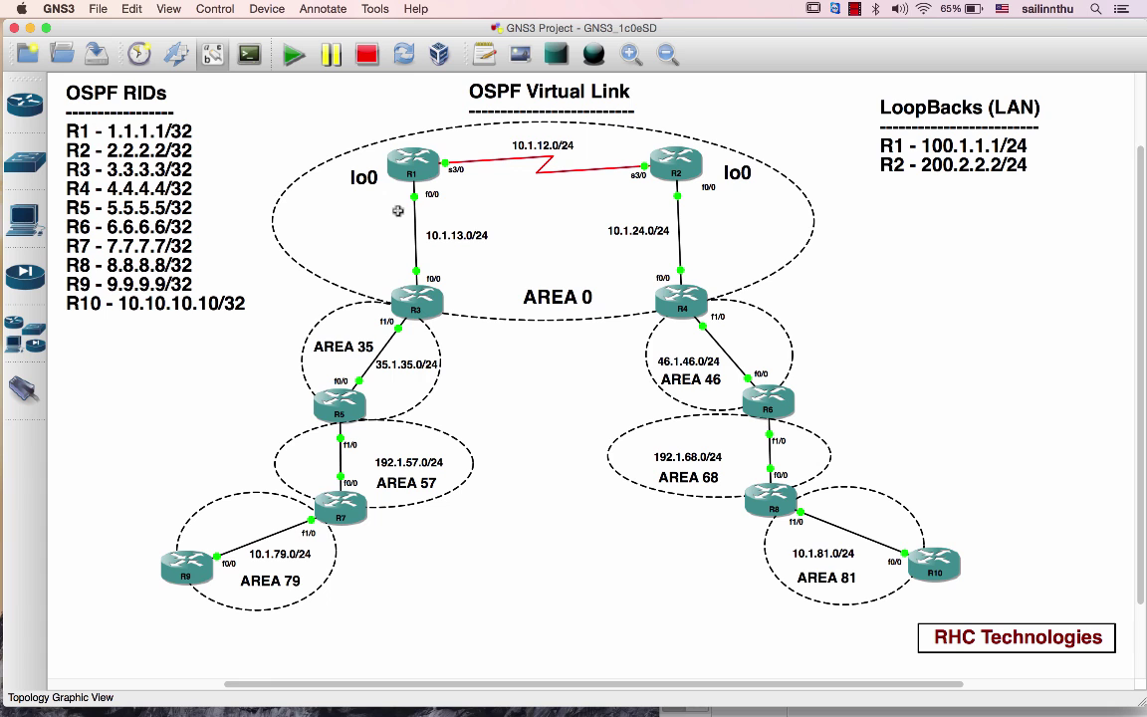
{"action": "double_click", "coordinate": [681, 299]}
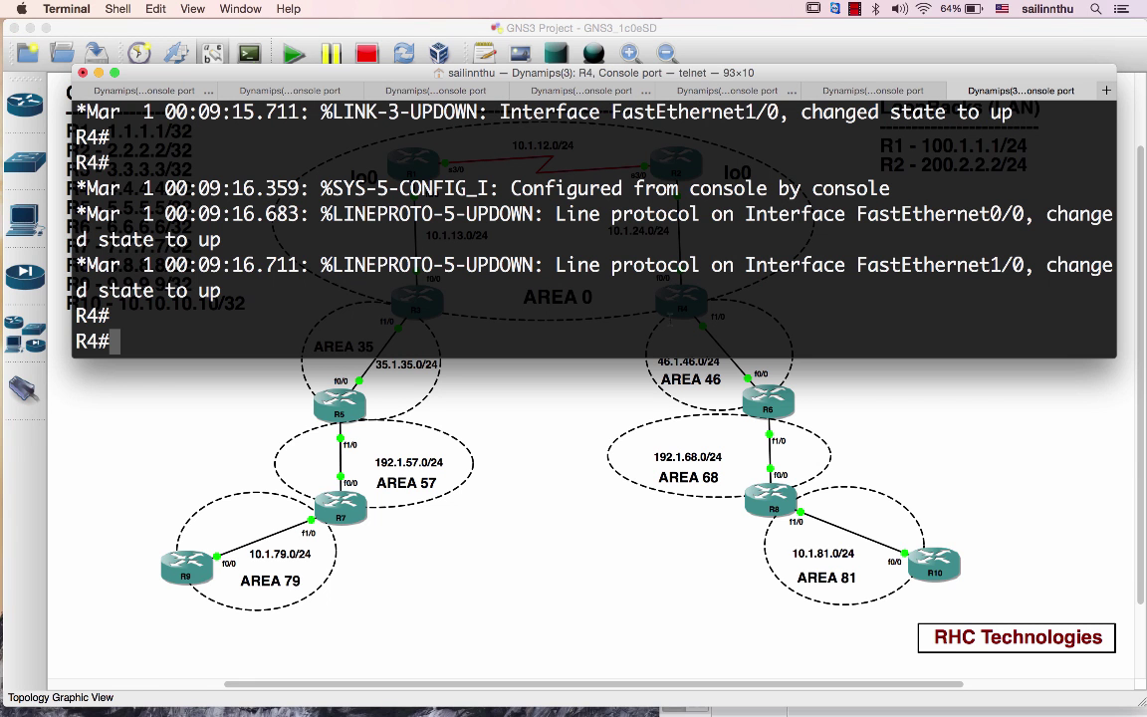
- Switch to Excel and review R4's OSPF configuration, selecting its router-id line in C39
{"action": "key", "text": "super+Tab"}
{"action": "key", "text": "super+Tab"}
{"action": "key", "text": "super+Tab"}
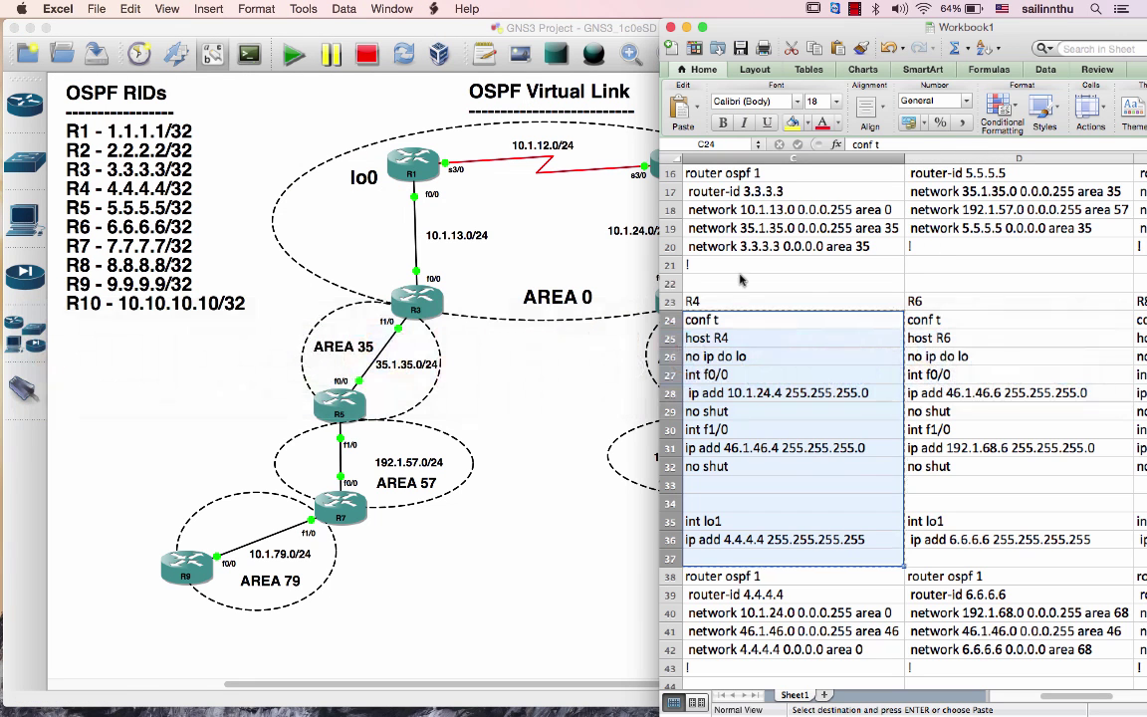
{"action": "scroll", "coordinate": [789, 396], "scroll_direction": "down", "scroll_amount": 3}
{"action": "scroll", "coordinate": [771, 430], "scroll_direction": "up", "scroll_amount": 5}
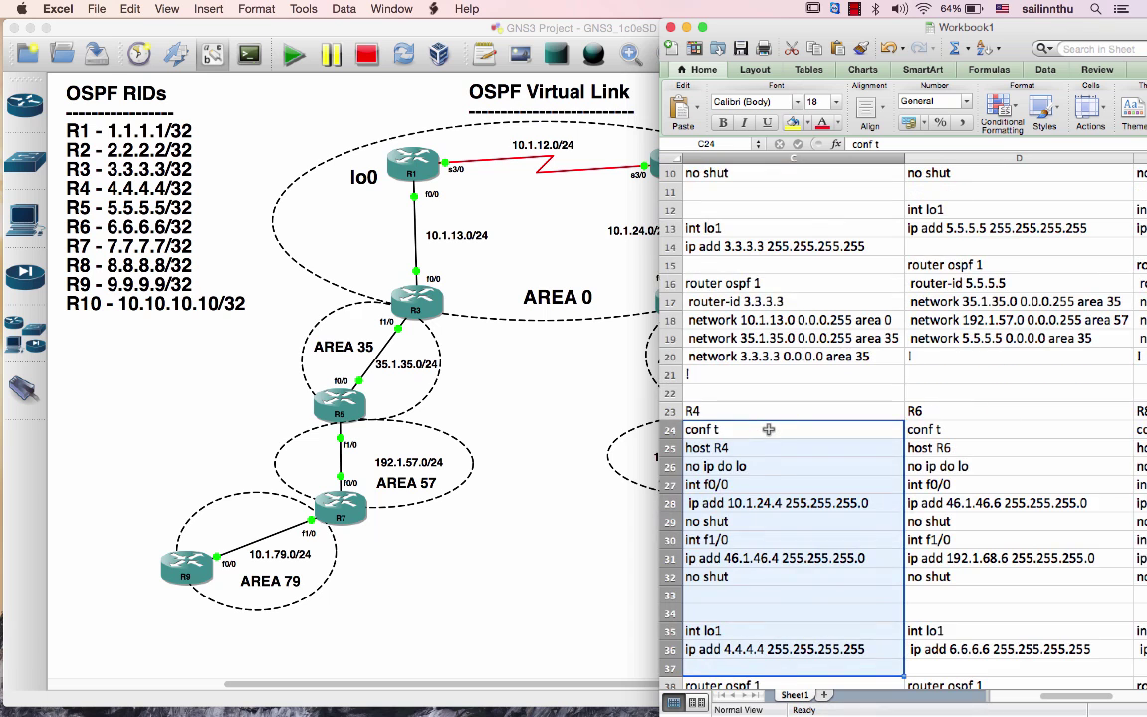
{"action": "scroll", "coordinate": [757, 472], "scroll_direction": "down", "scroll_amount": 4}
{"action": "left_click", "coordinate": [755, 484]}
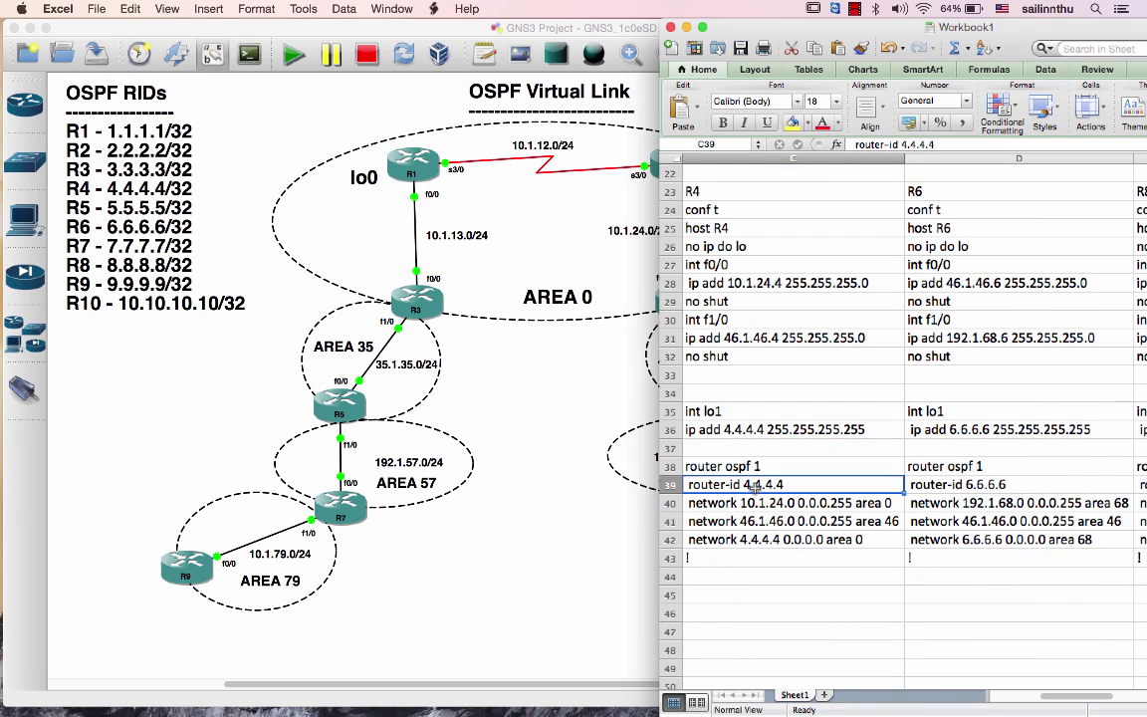
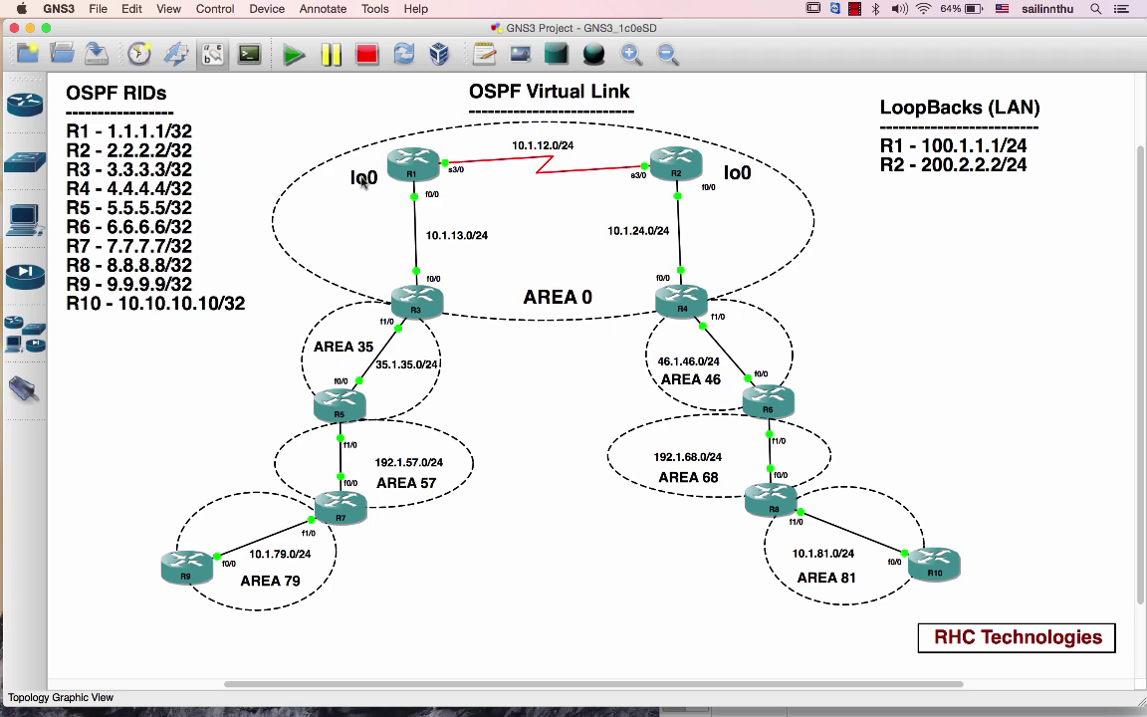
- In the GNS3 topology, duplicate R1's lo0 label, place the copy directly beneath it and change its text to lo1
{"action": "right_click", "coordinate": [362, 183]}
{"action": "left_click", "coordinate": [403, 271]}
{"action": "left_click_drag", "start_coordinate": [372, 192], "coordinate": [372, 202]}
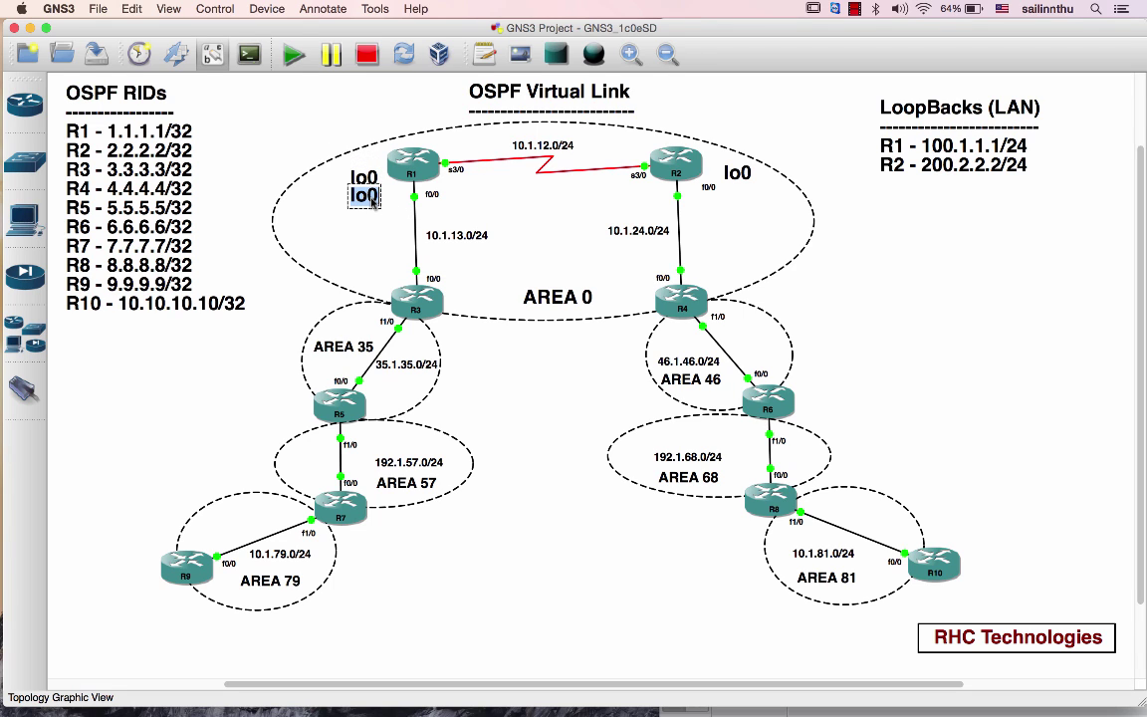
{"action": "double_click", "coordinate": [372, 198]}
{"action": "type", "text": "lo1"}
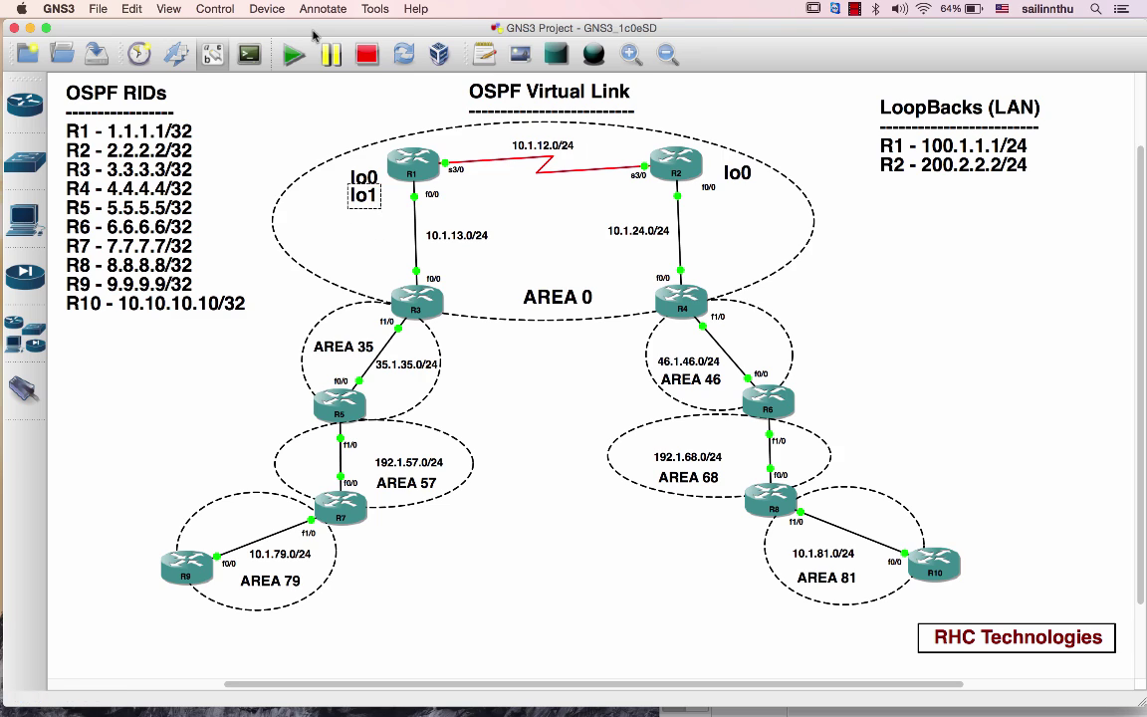
{"action": "left_click", "coordinate": [324, 115]}
- Duplicate R1's lo1 label and place the copy beneath the lo0 label beside R2
{"action": "right_click", "coordinate": [368, 197]}
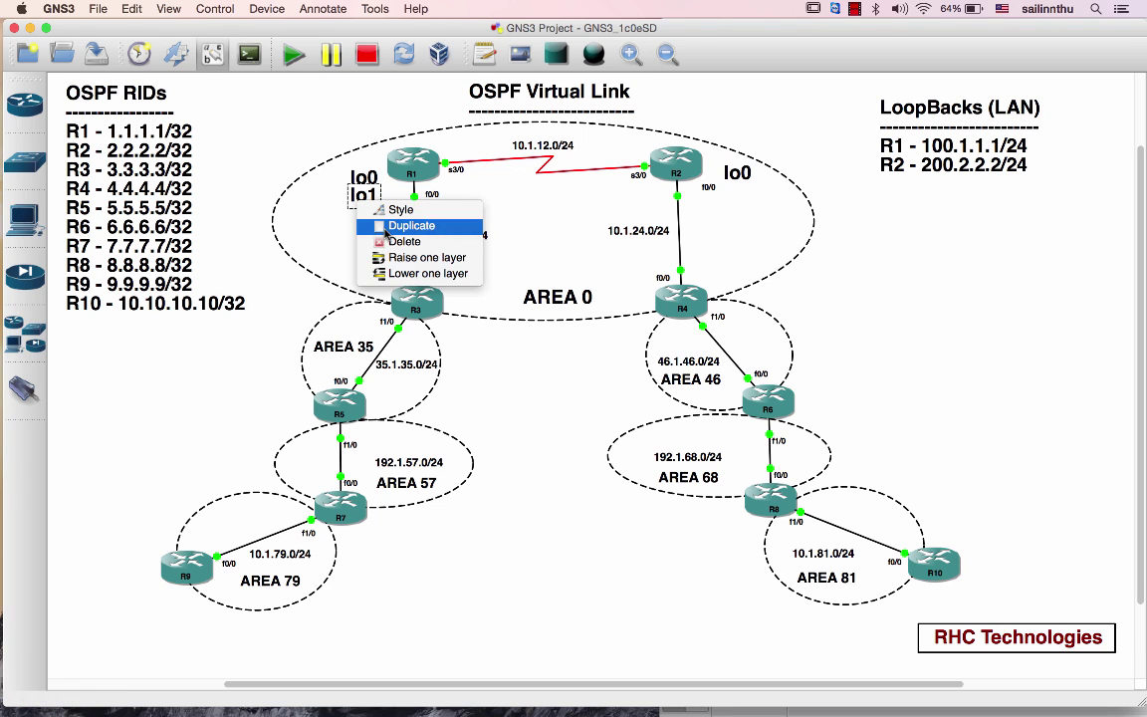
{"action": "left_click", "coordinate": [403, 224]}
{"action": "left_click_drag", "start_coordinate": [371, 180], "coordinate": [744, 202]}
{"action": "left_click", "coordinate": [697, 184]}
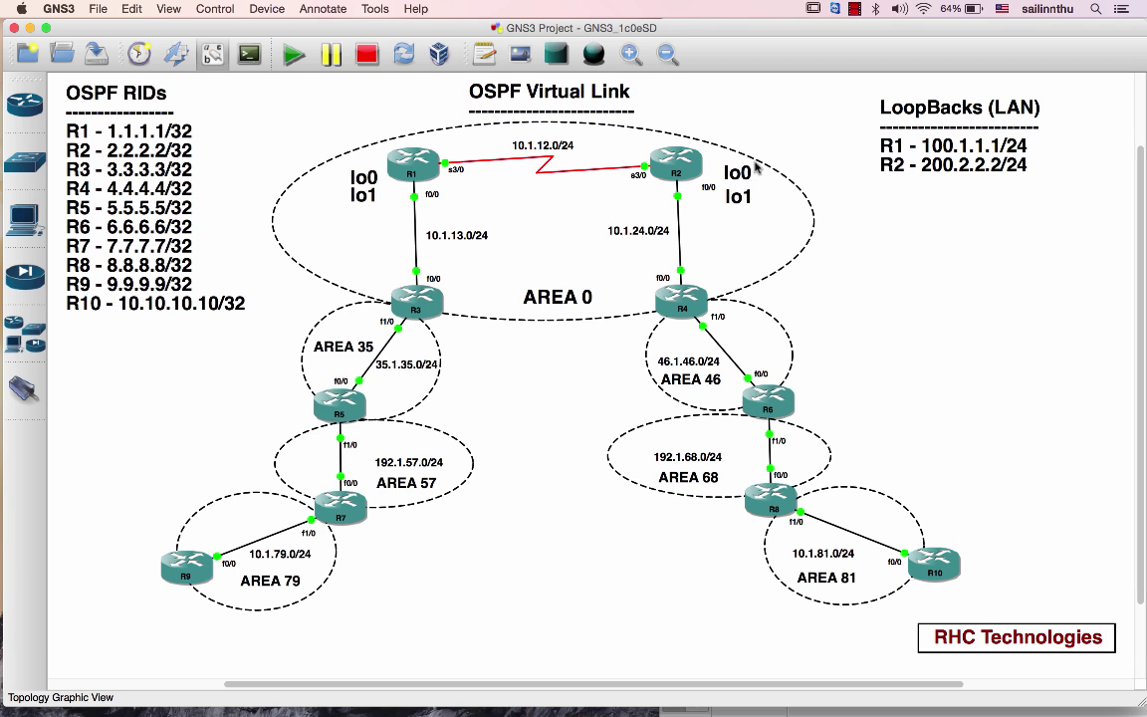
- Switch to Excel and examine R3's loopback and OSPF lines from C13 down to its 3.3.3.3 network statement in C20
{"action": "key", "text": "super+Tab"}
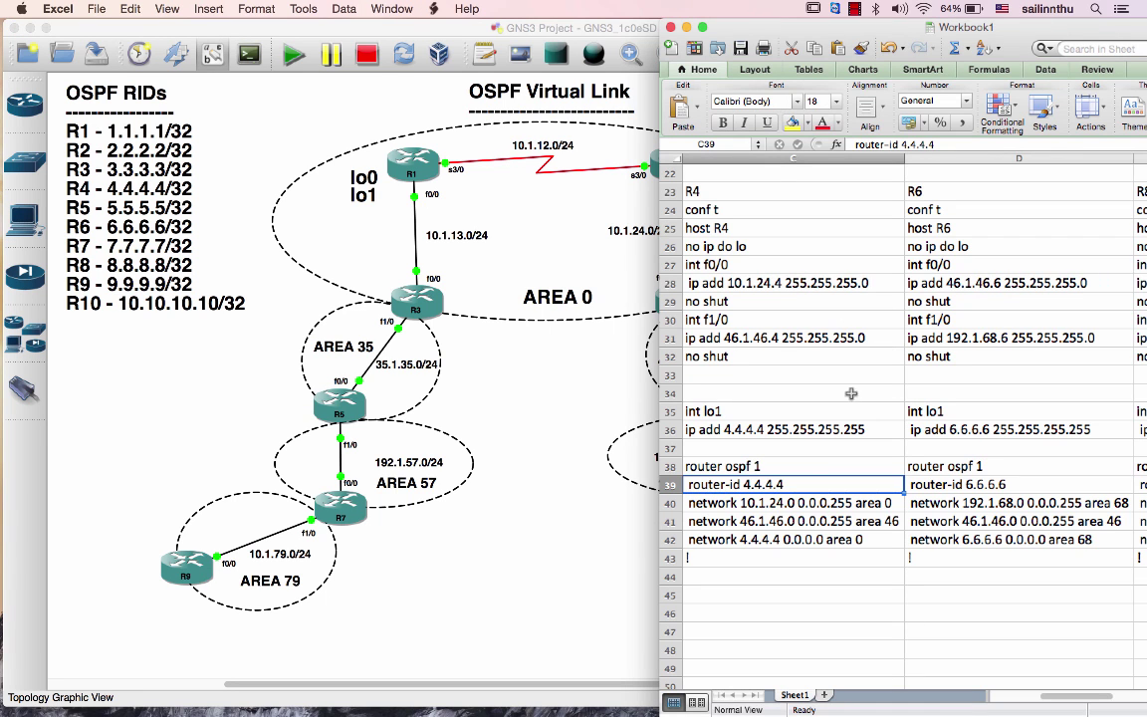
{"action": "key", "text": "Left"}
{"action": "key", "text": "Up"}
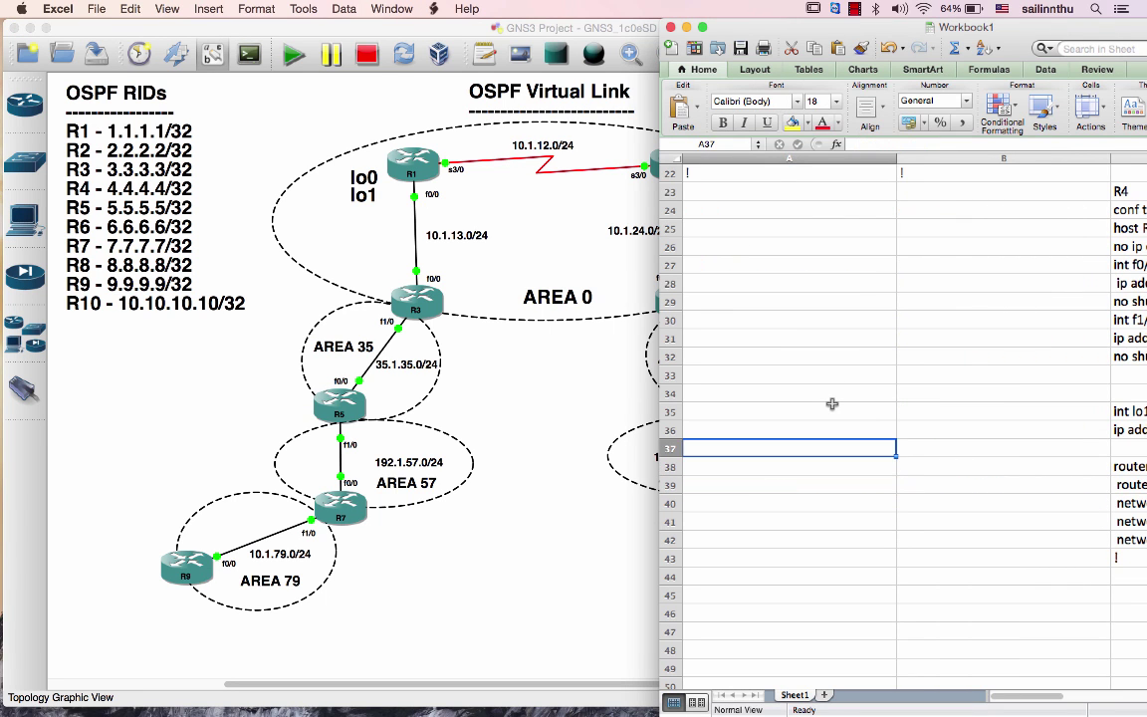
{"action": "key", "text": "Left"}
{"action": "scroll", "coordinate": [831, 403], "scroll_direction": "up", "scroll_amount": 8}
{"action": "left_click", "coordinate": [926, 392]}
{"action": "key", "text": "Right"}
{"action": "key", "text": "Right"}
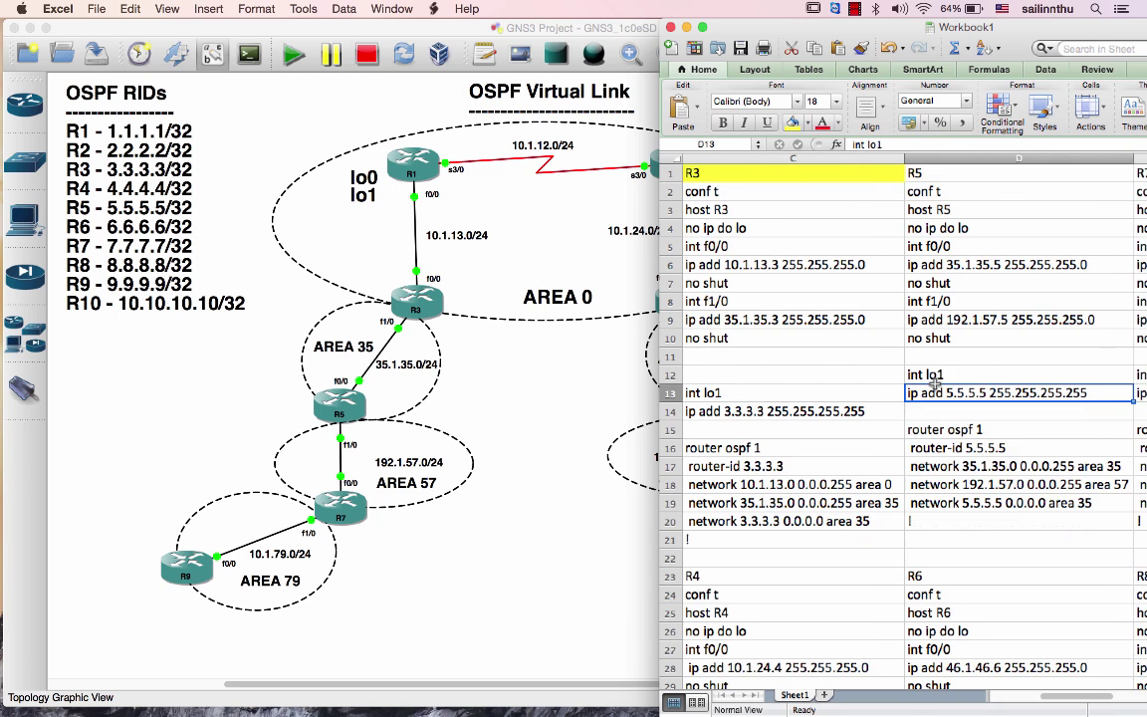
{"action": "key", "text": "Left"}
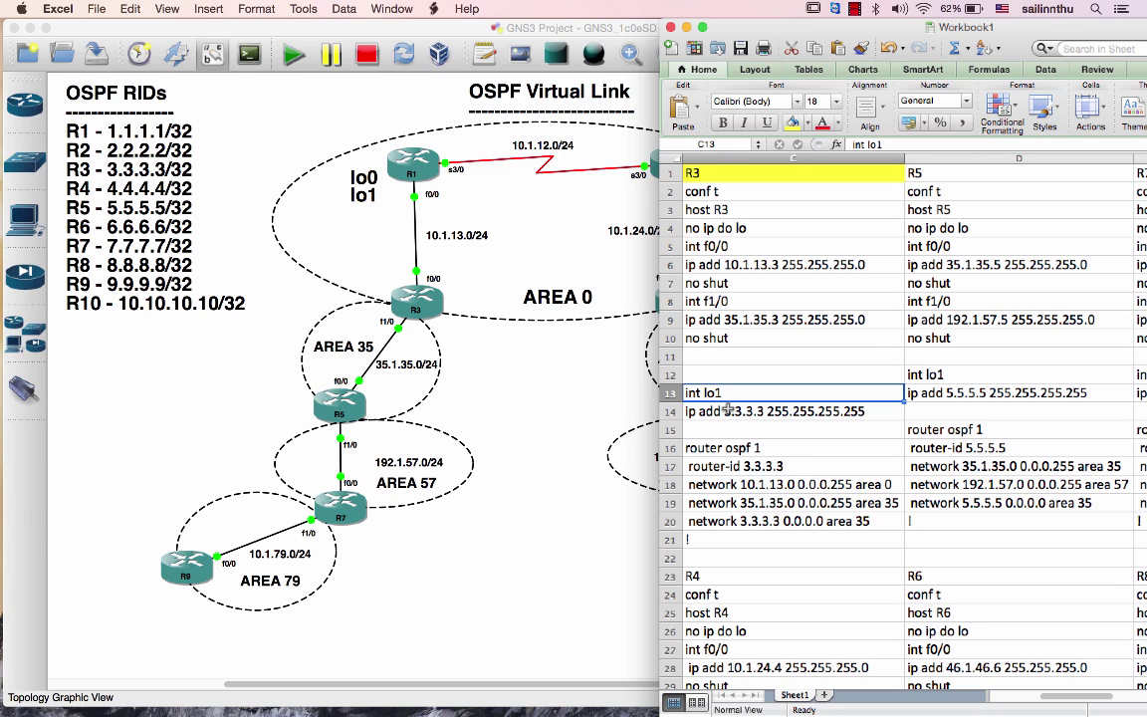
{"action": "key", "text": "Down"}
{"action": "key", "text": "Down"}
{"action": "key", "text": "Down"}
{"action": "key", "text": "Down"}
{"action": "key", "text": "Down"}
{"action": "key", "text": "Down"}
{"action": "key", "text": "Down"}
- Return to GNS3, duplicate R1's lo1 label and place the copy beside R3
{"action": "left_click", "coordinate": [513, 346]}
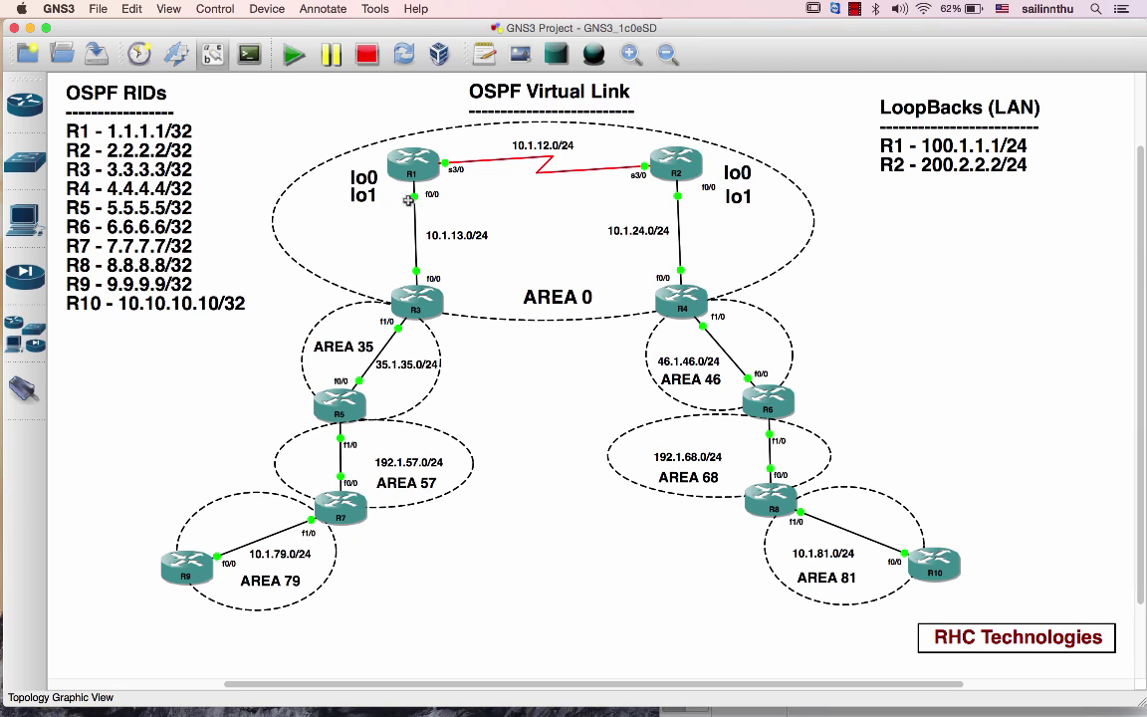
{"action": "right_click", "coordinate": [364, 198]}
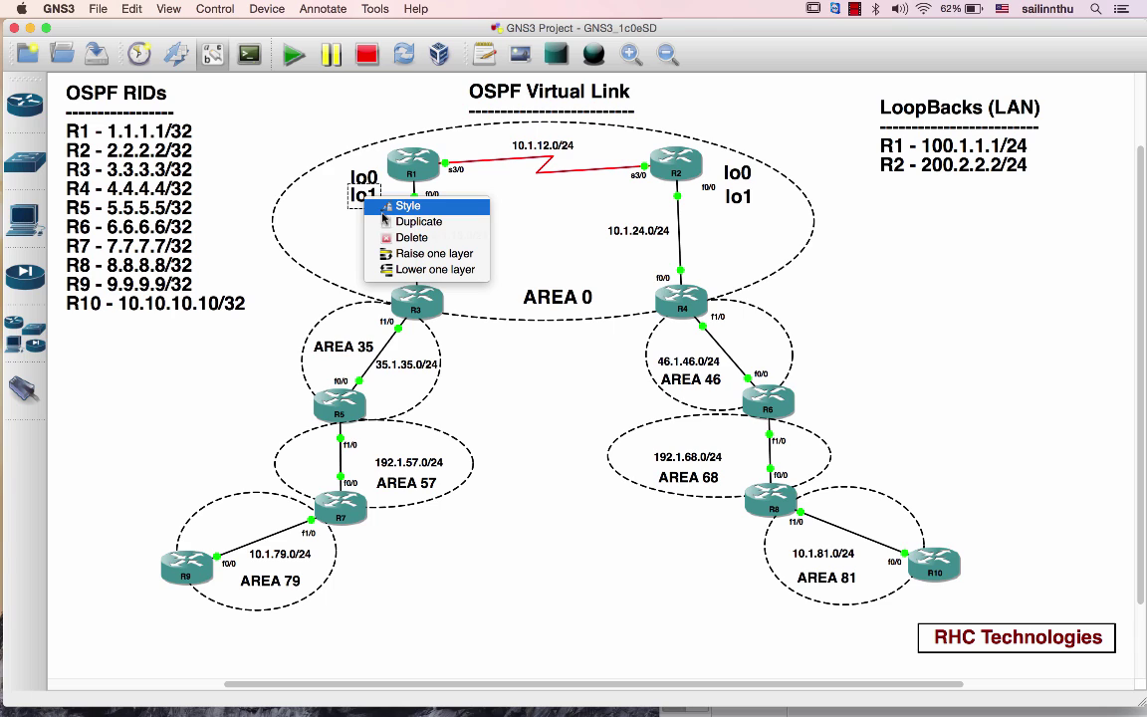
{"action": "left_click", "coordinate": [384, 217]}
{"action": "left_click_drag", "start_coordinate": [365, 198], "coordinate": [370, 315]}
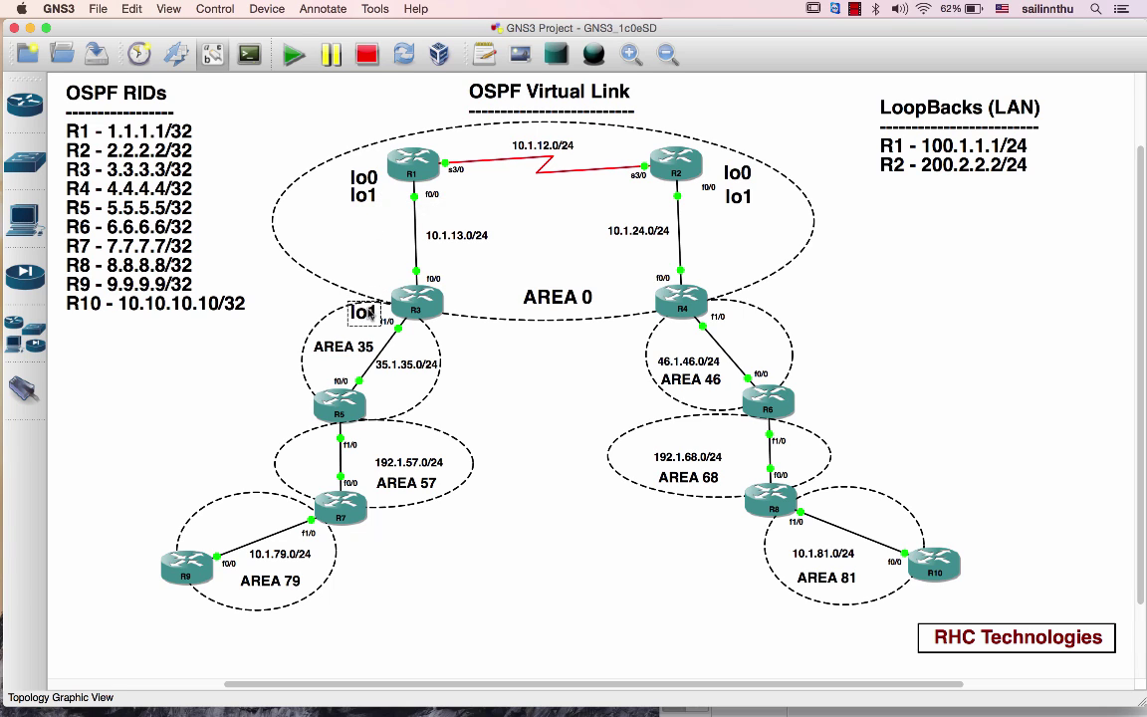
- Set the font size of the lo1 label beside R3 to 18
{"action": "right_click", "coordinate": [376, 321]}
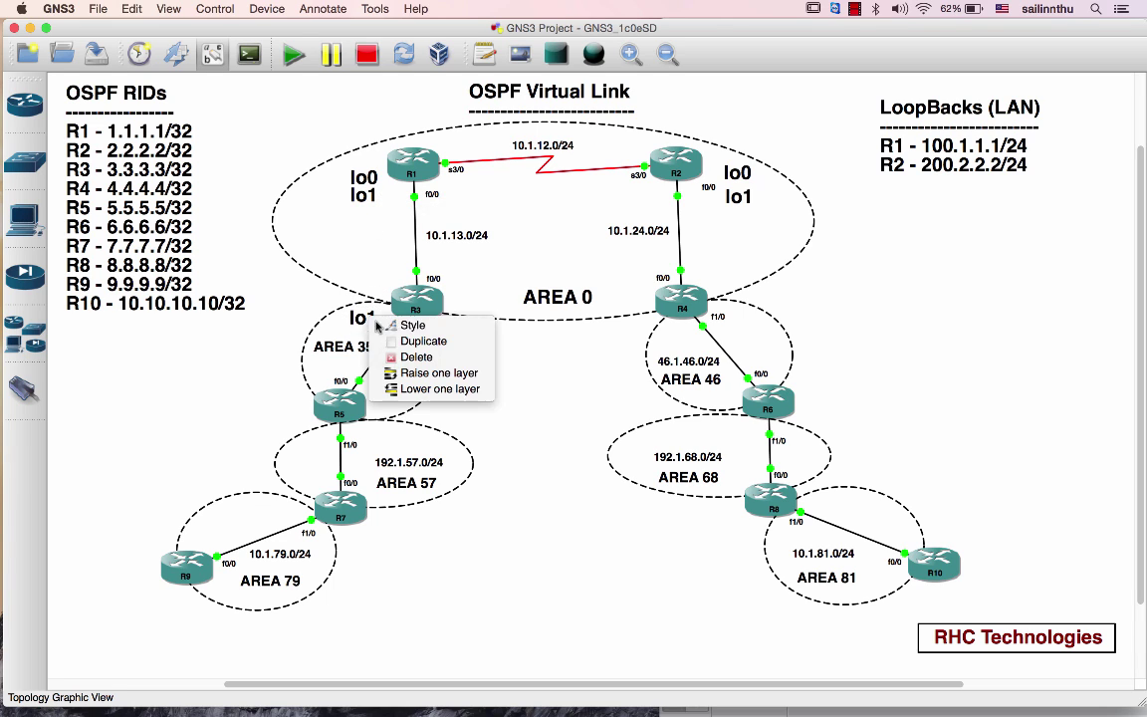
{"action": "left_click", "coordinate": [409, 325]}
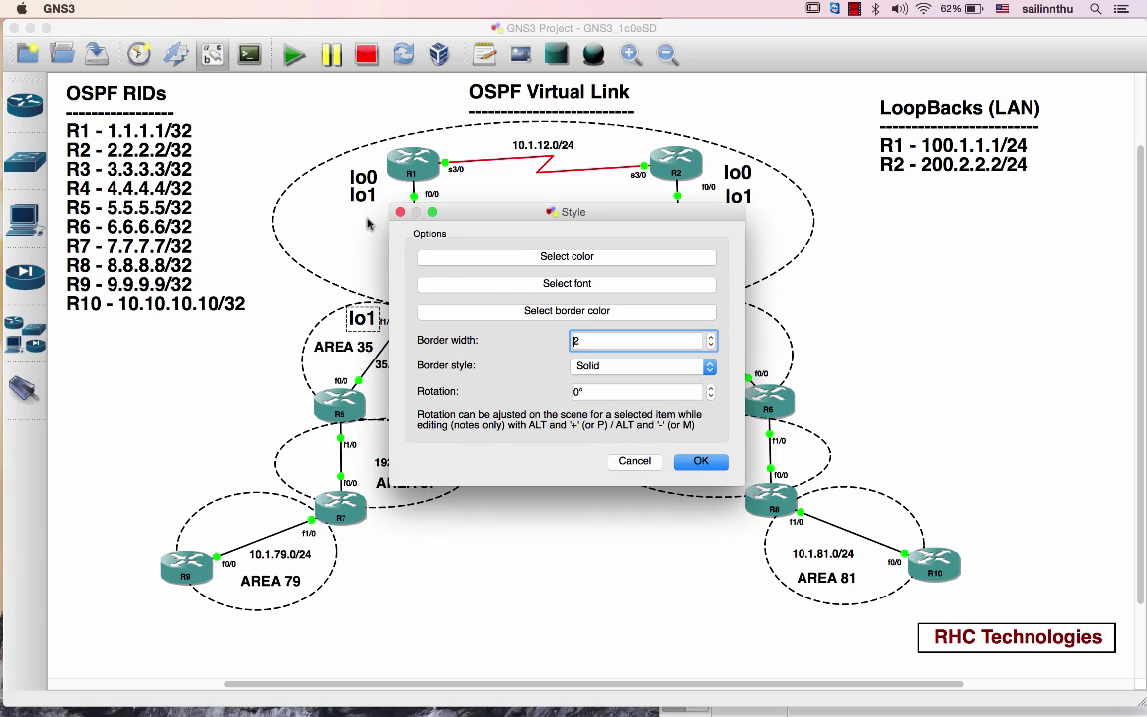
{"action": "left_click", "coordinate": [467, 283]}
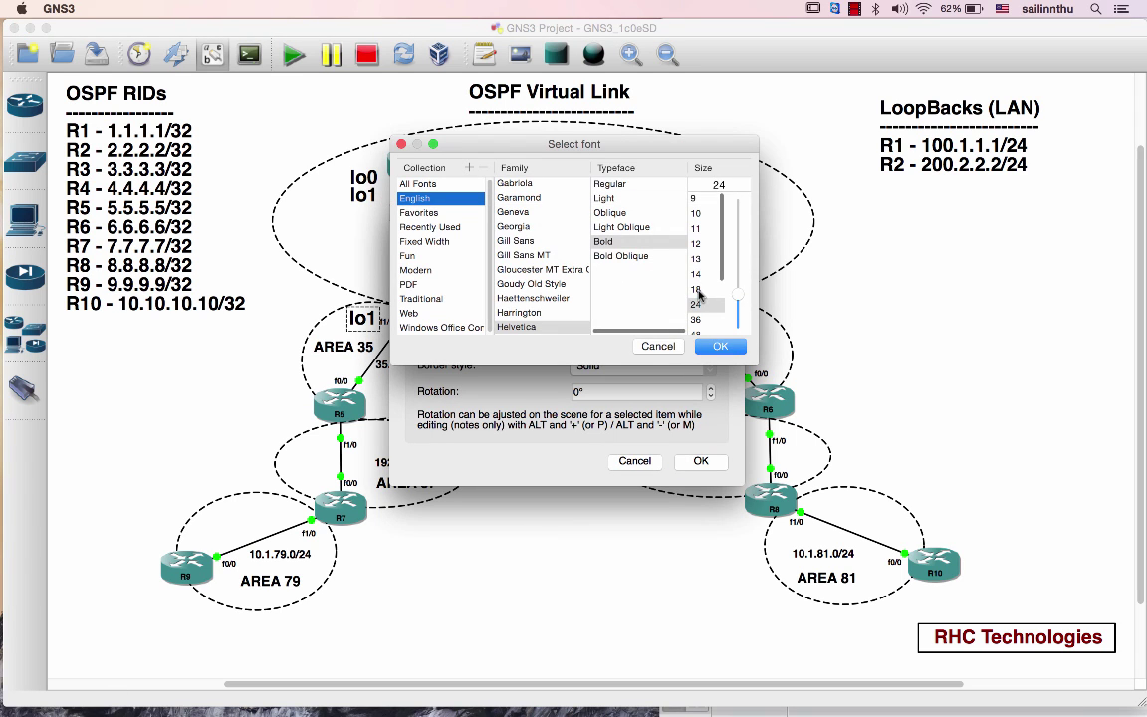
{"action": "left_click", "coordinate": [699, 296]}
{"action": "left_click", "coordinate": [720, 345]}
{"action": "left_click", "coordinate": [701, 461]}
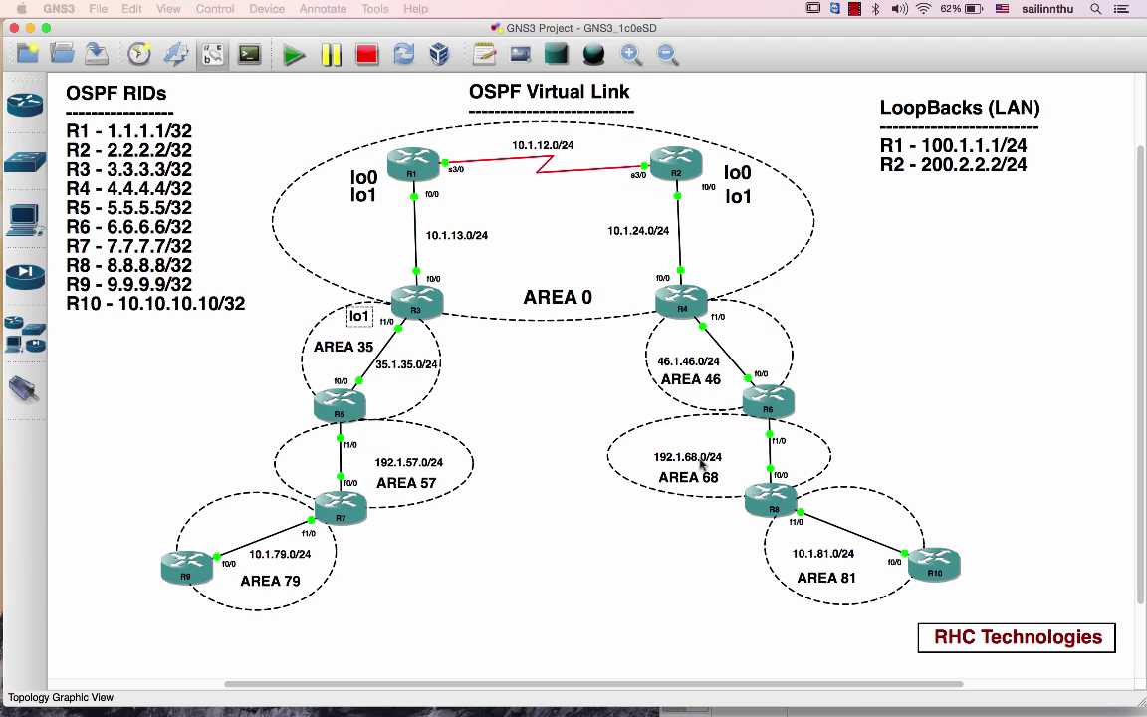
{"action": "left_click", "coordinate": [503, 266]}
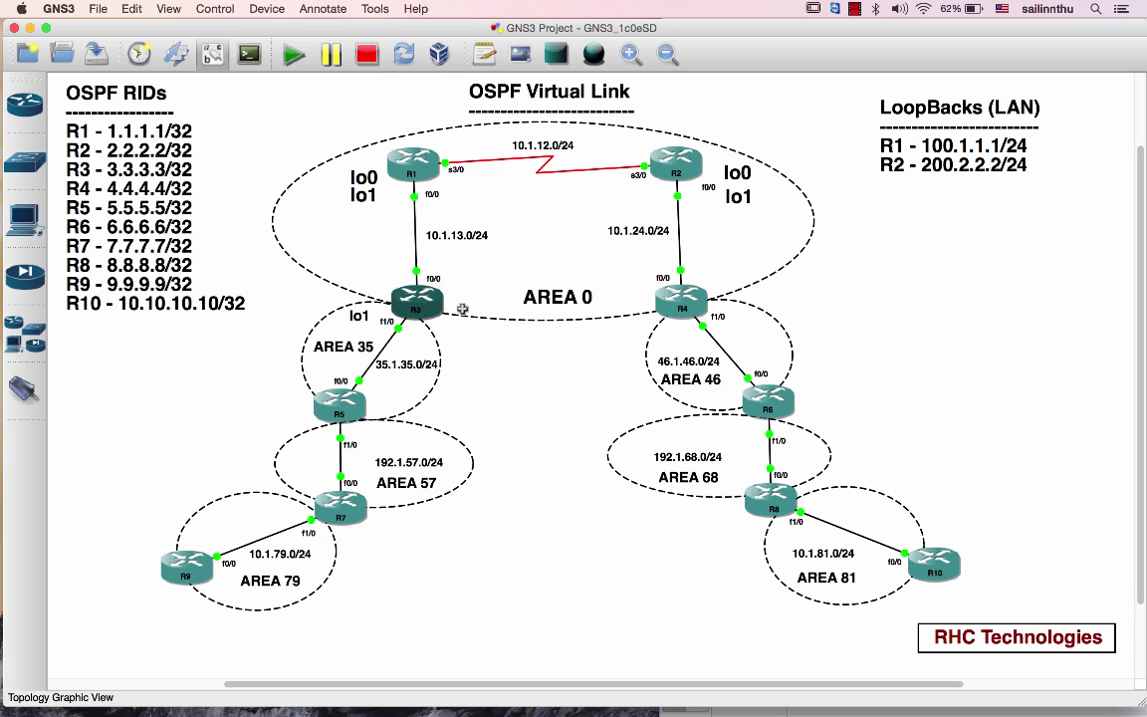
- Check R4's interface and OSPF configuration in Excel and return to the GNS3 topology
{"action": "key", "text": "super+Tab"}
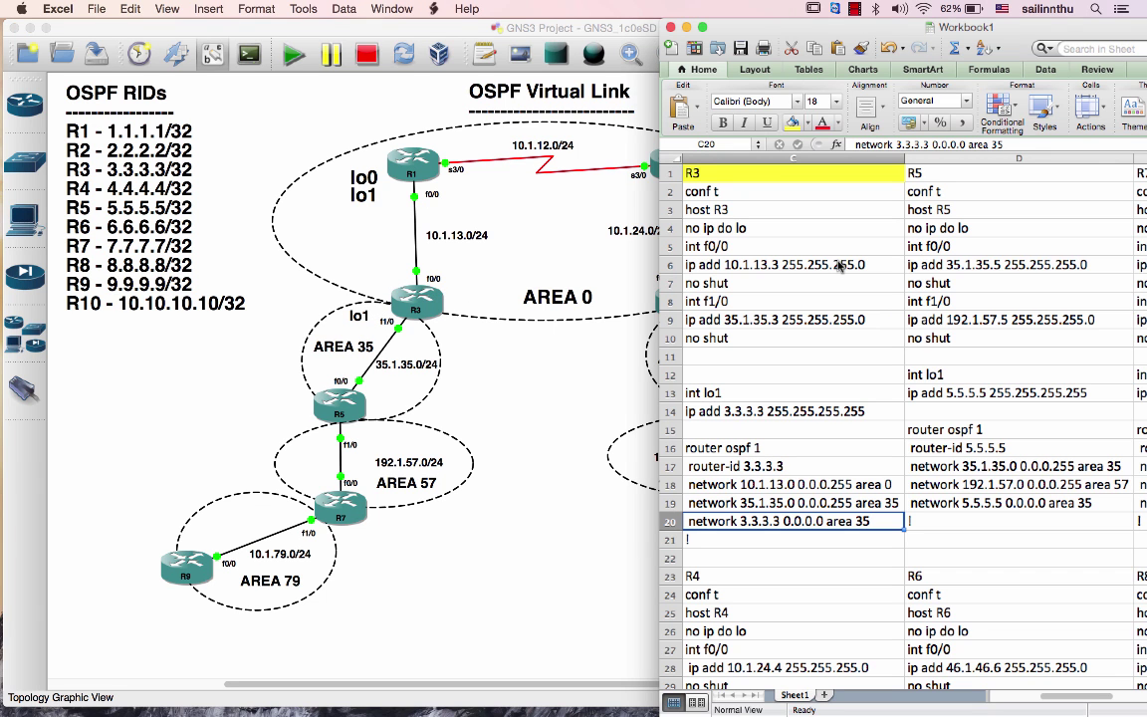
{"action": "scroll", "coordinate": [827, 456], "scroll_direction": "down", "scroll_amount": 3}
{"action": "scroll", "coordinate": [827, 456], "scroll_direction": "down", "scroll_amount": 5}
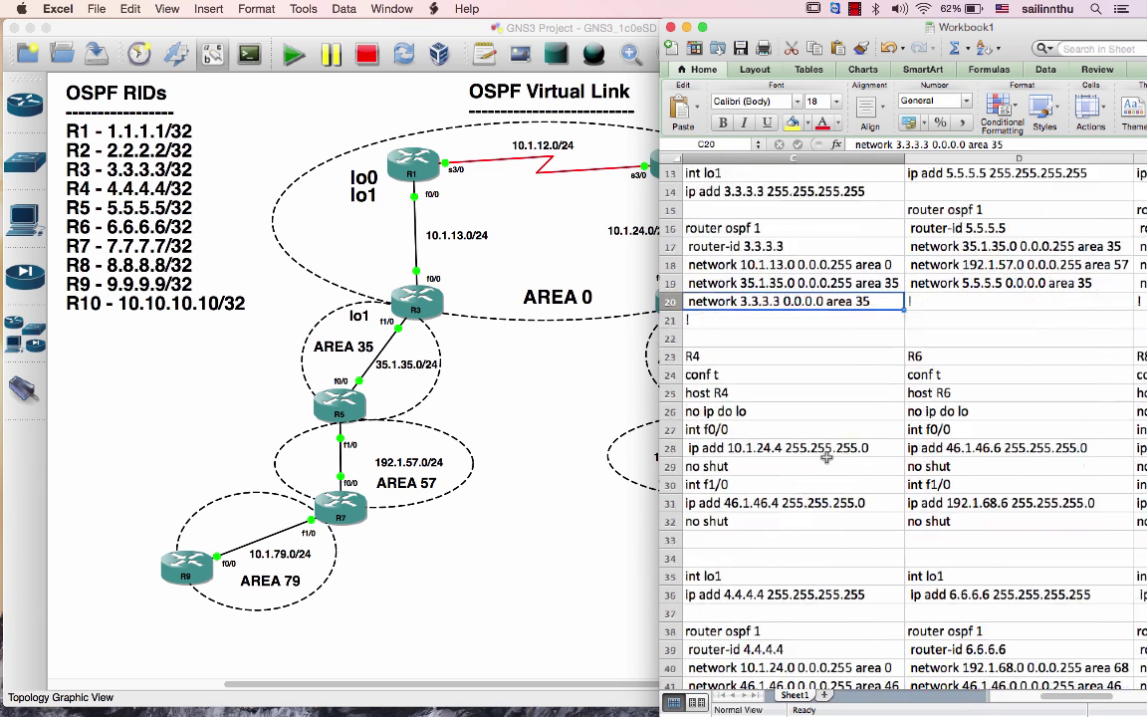
{"action": "key", "text": "super+Tab"}
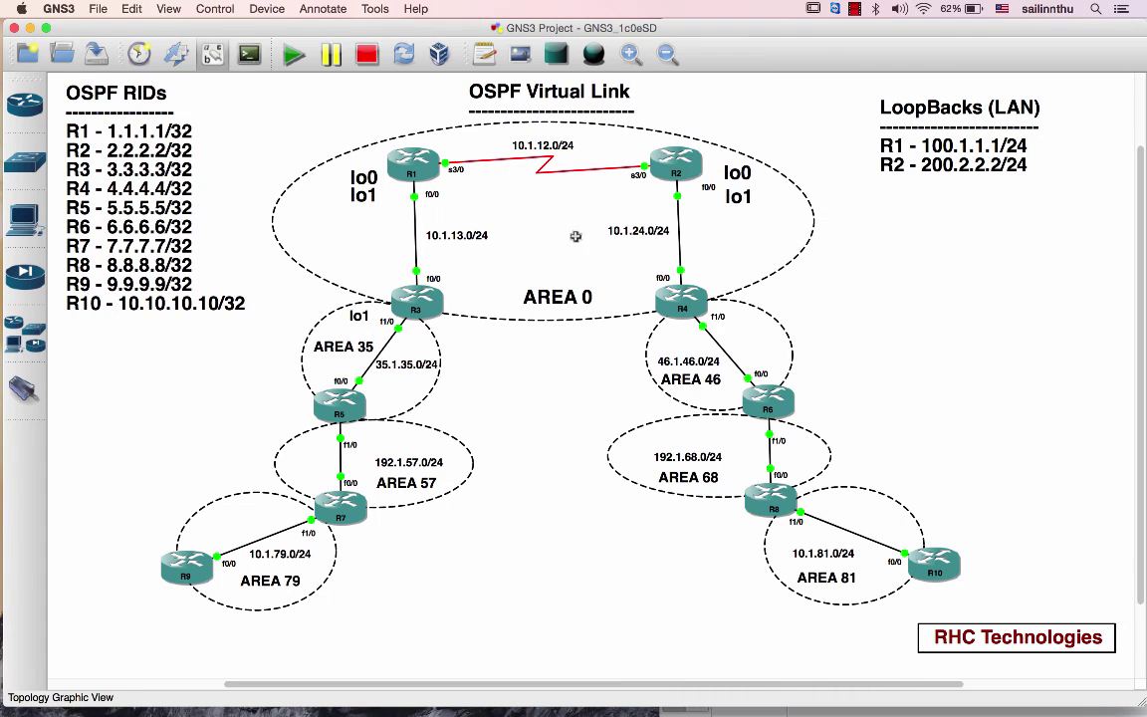
{"action": "right_click", "coordinate": [742, 174]}
{"action": "left_click", "coordinate": [767, 196]}
{"action": "right_click", "coordinate": [746, 158]}
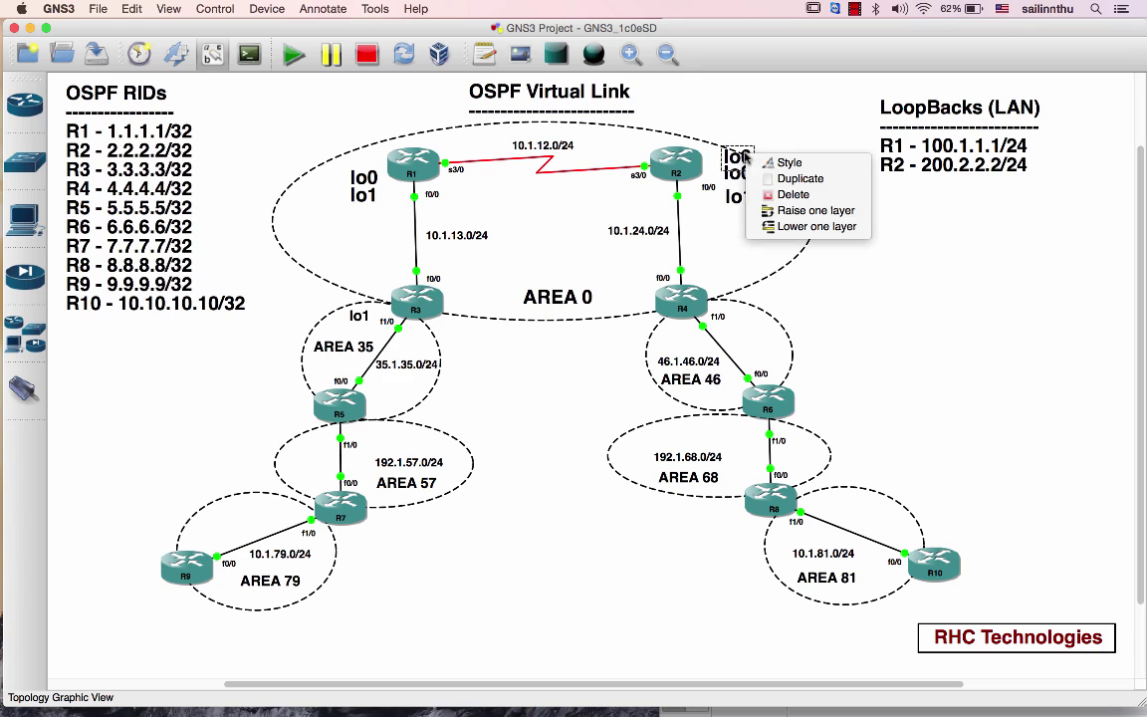
{"action": "left_click", "coordinate": [778, 136]}
{"action": "left_click_drag", "start_coordinate": [742, 159], "coordinate": [721, 280]}
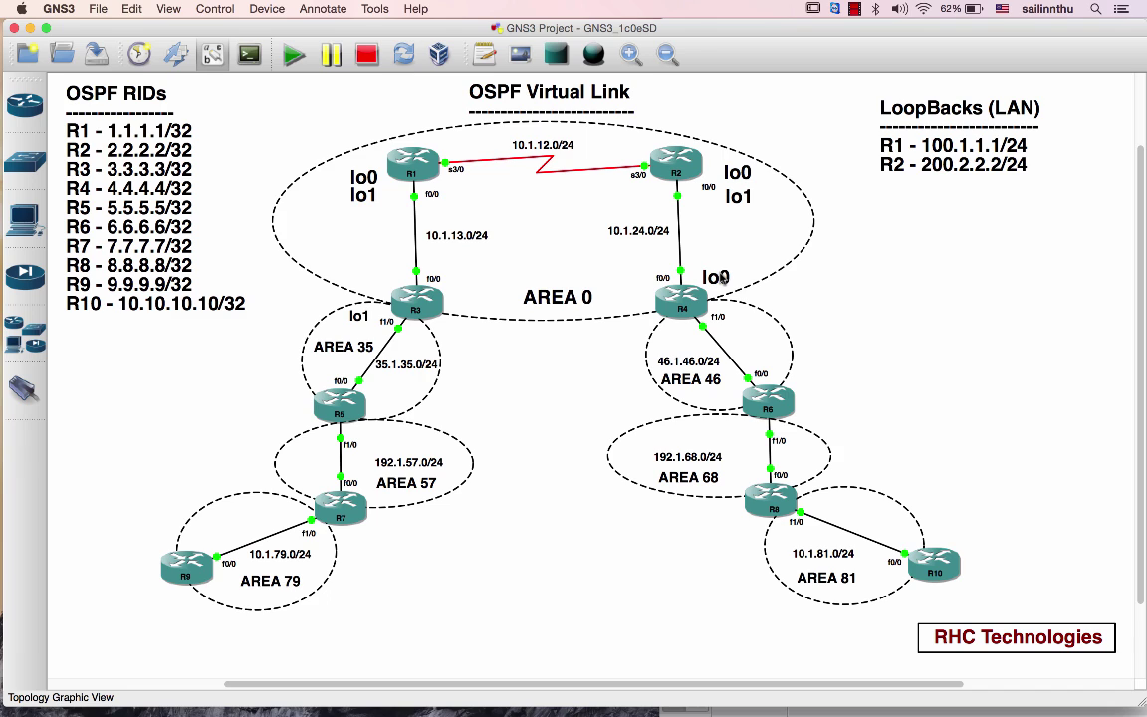
{"action": "left_click", "coordinate": [721, 280]}
{"action": "right_click", "coordinate": [721, 280]}
{"action": "left_click", "coordinate": [749, 319]}
- Duplicate the lo1 label beside R3 and place the copy just below R4 inside Area 46
{"action": "right_click", "coordinate": [378, 316]}
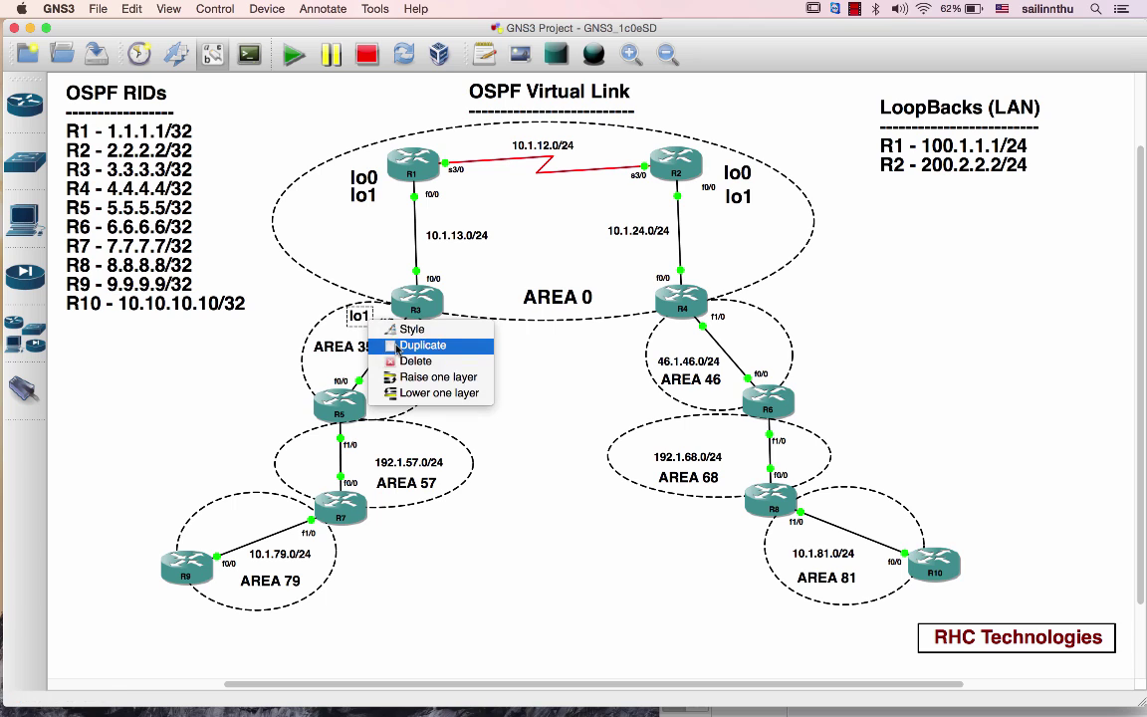
{"action": "left_click", "coordinate": [407, 343]}
{"action": "left_click_drag", "start_coordinate": [365, 304], "coordinate": [687, 335]}
- Switch to Excel and change the area in R4's 4.4.4.4 network statement in C42 to 46
{"action": "key", "text": "super+Tab"}
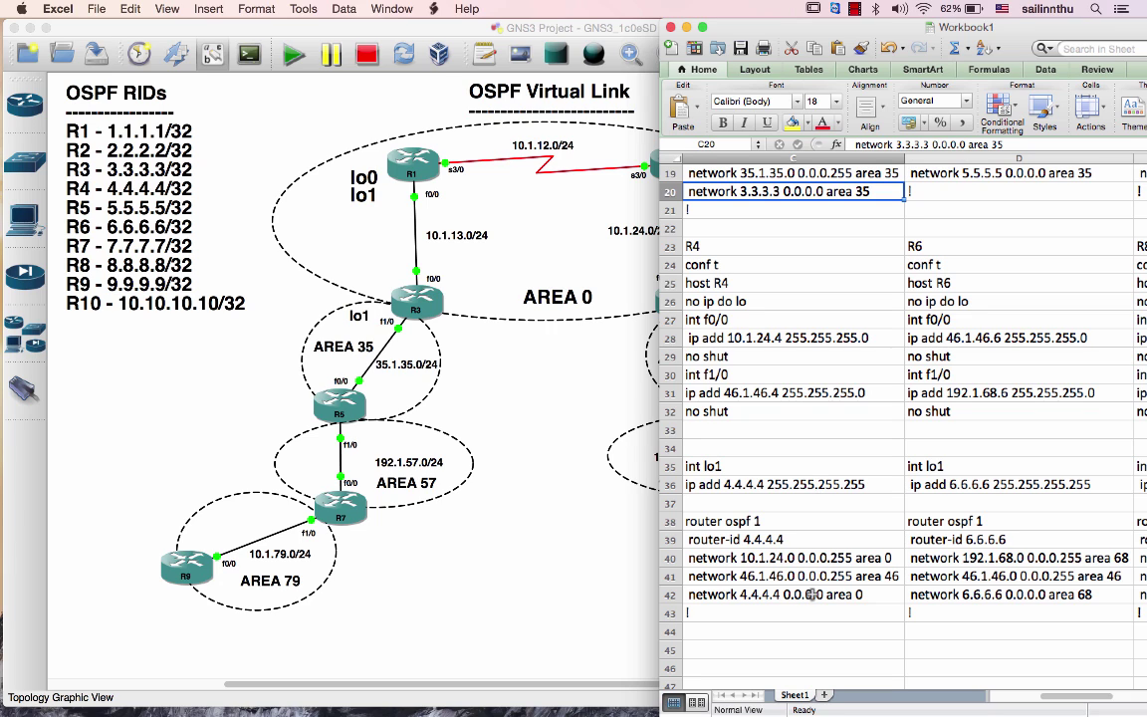
{"action": "double_click", "coordinate": [851, 594]}
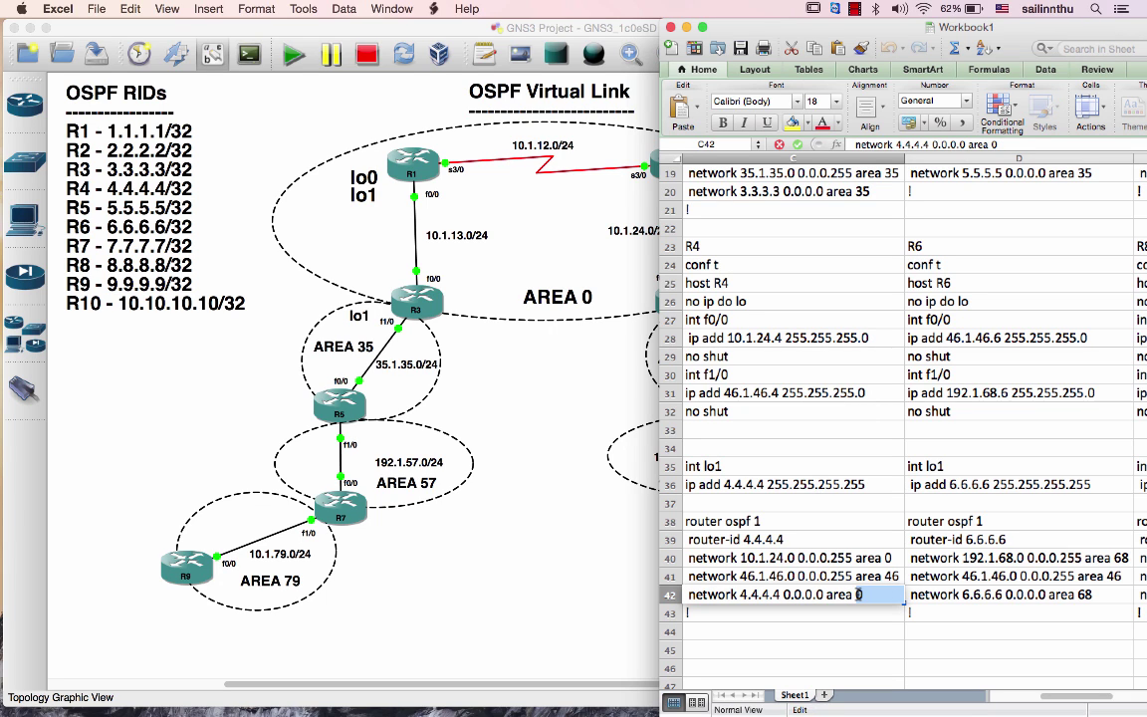
{"action": "key", "text": "BackSpace"}
{"action": "type", "text": "46"}
{"action": "key", "text": "Return"}
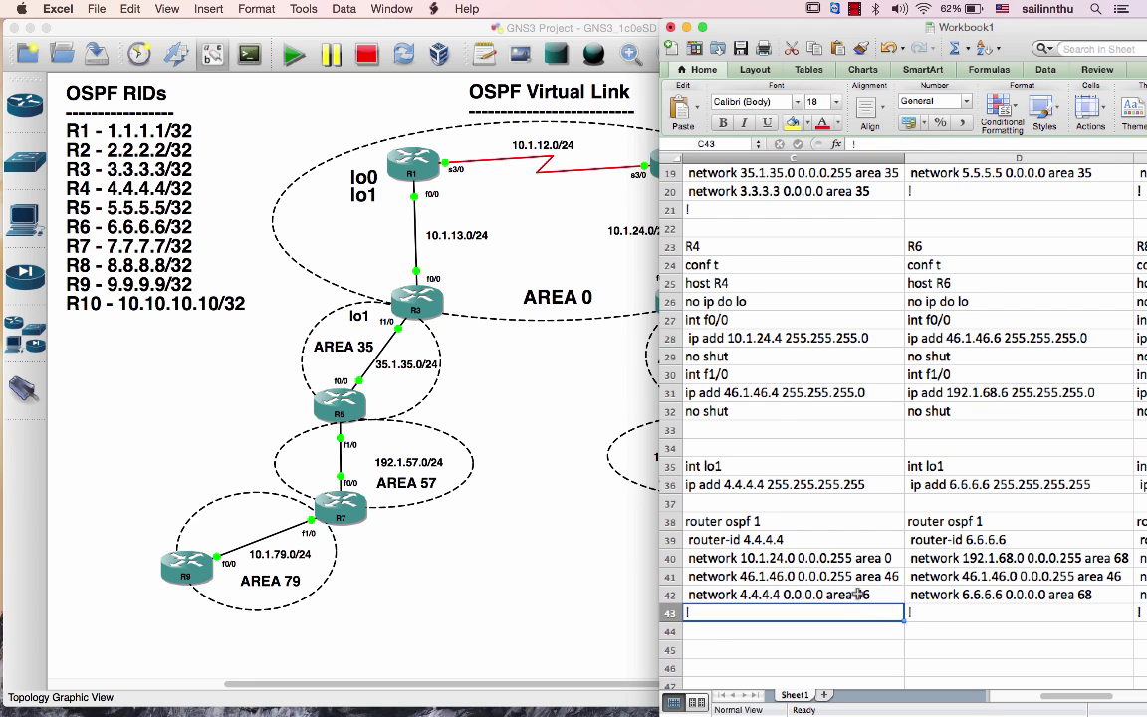
- Check the GNS3 topology and return to Excel to select R5's 5.5.5.5 network statement in D19
{"action": "key", "text": "super+Tab"}
{"action": "key", "text": "super+Tab"}
{"action": "key", "text": "super+Tab"}
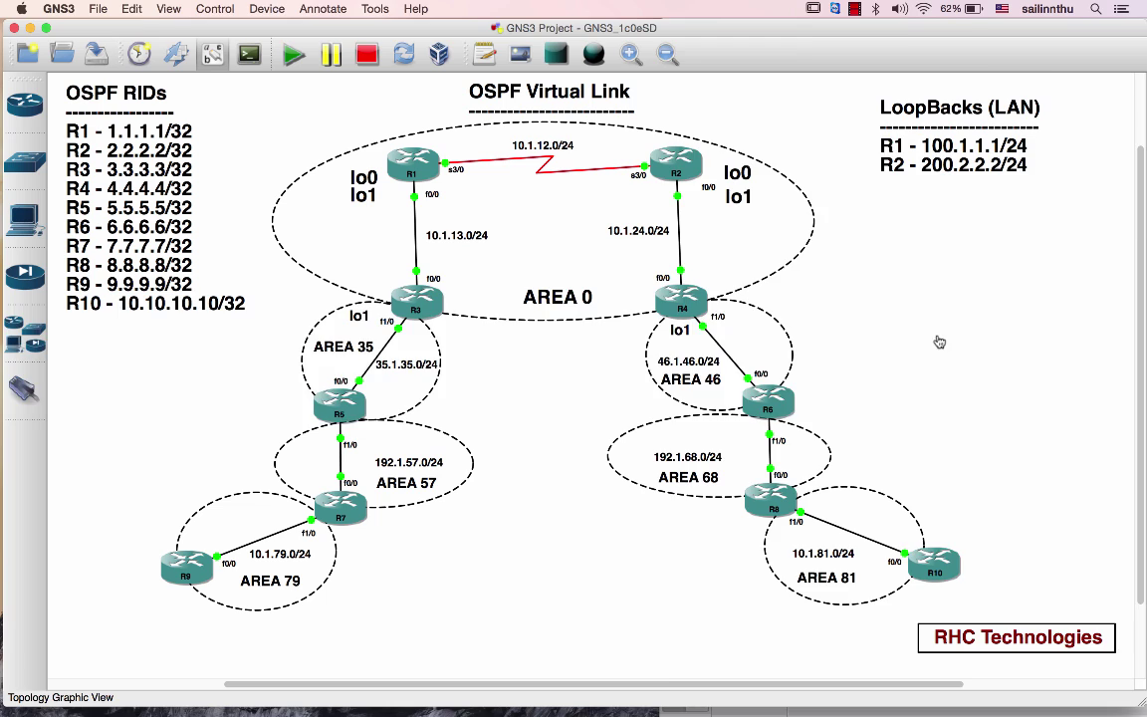
{"action": "key", "text": "super+Tab"}
{"action": "scroll", "coordinate": [856, 350], "scroll_direction": "up", "scroll_amount": 5}
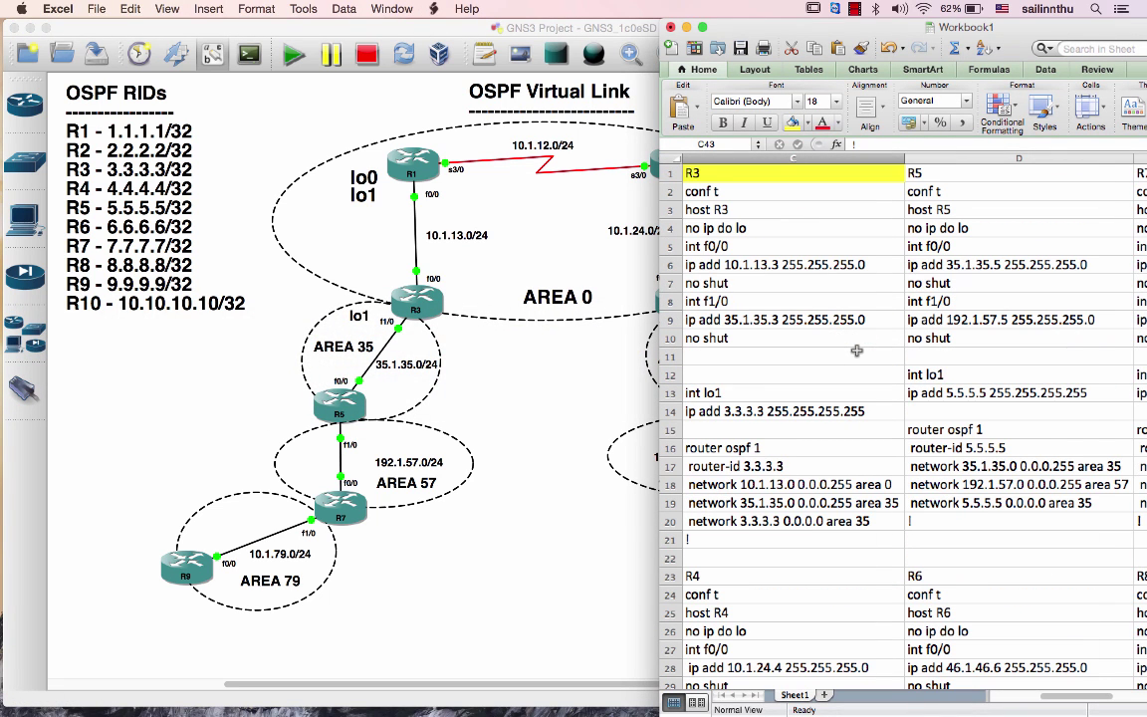
{"action": "left_click", "coordinate": [1031, 503]}
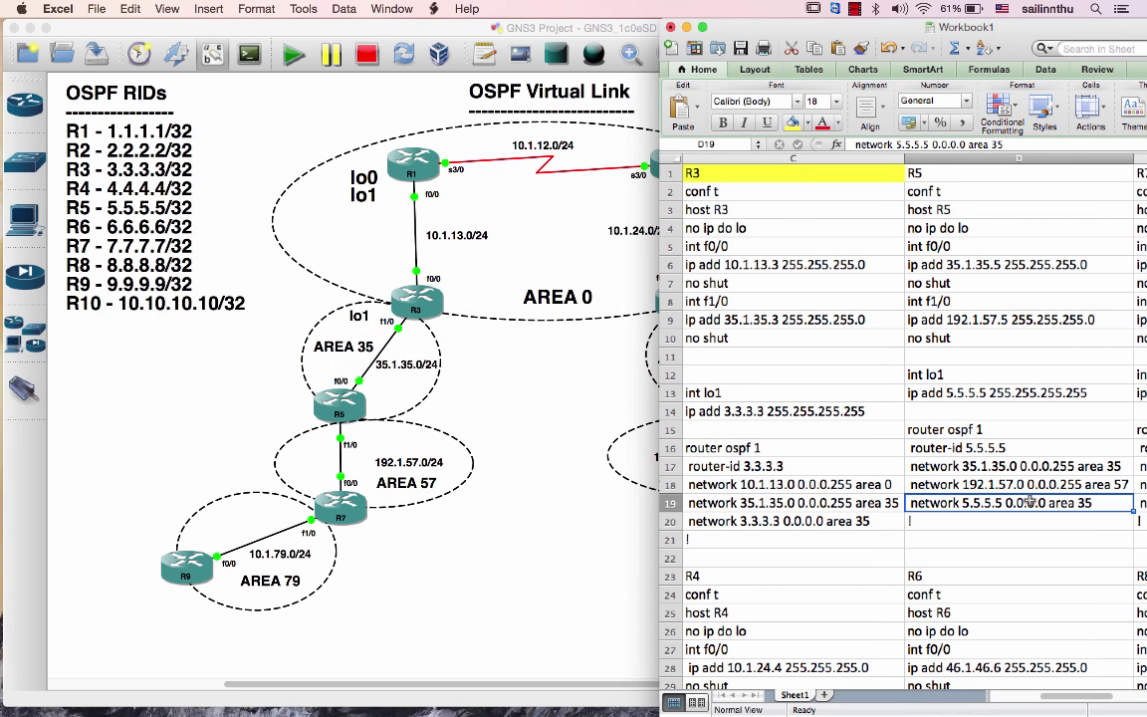
- In GNS3, duplicate the lo1 label beside R3 and place the copy next to R5 inside Area 35
{"action": "right_click", "coordinate": [361, 316]}
{"action": "left_click", "coordinate": [408, 337]}
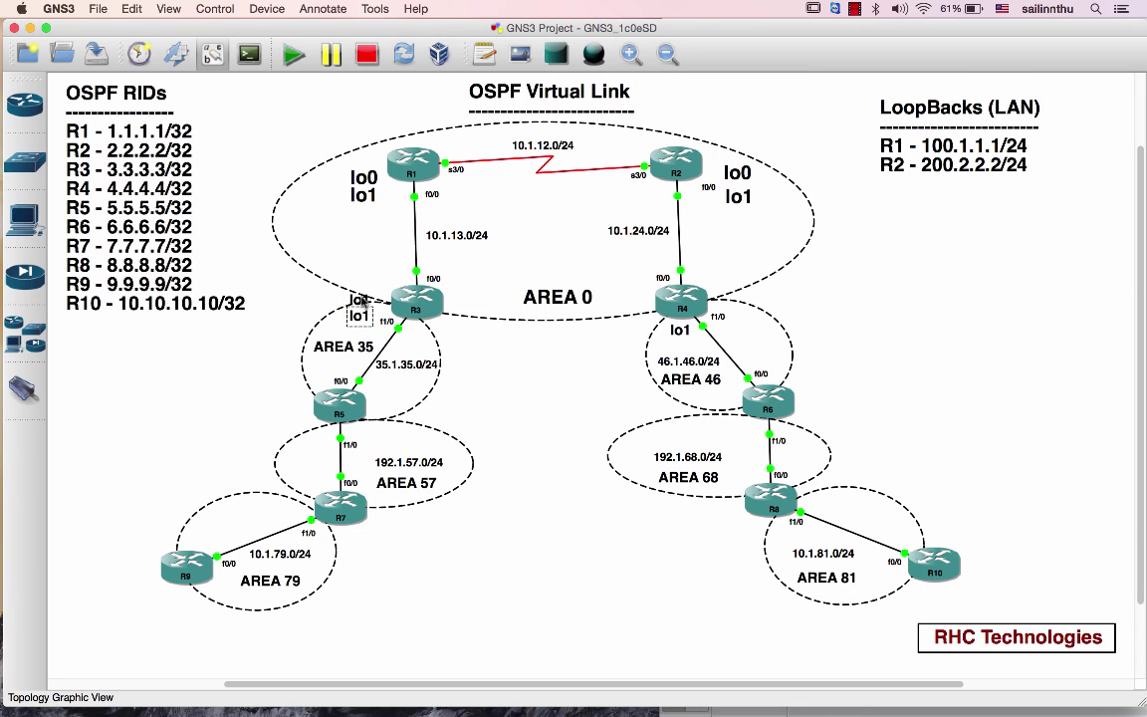
{"action": "left_click_drag", "start_coordinate": [361, 301], "coordinate": [380, 391]}
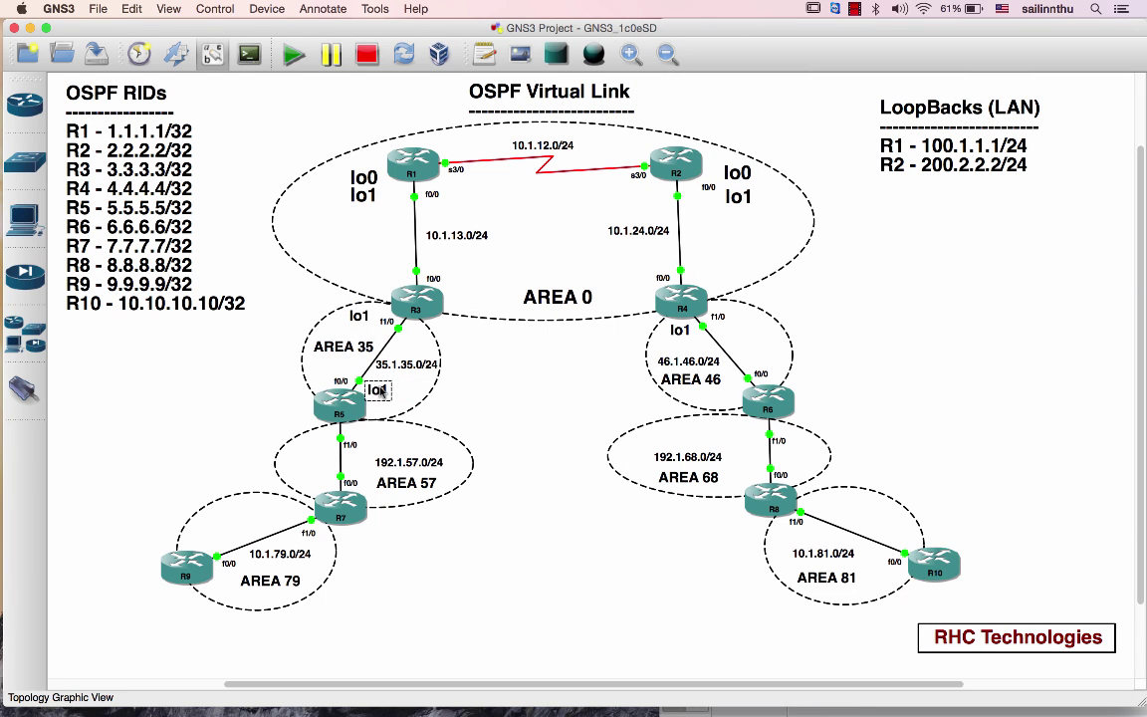
- Check R7's 7.7.7.7 network statement in Excel's E19, and in GNS3 duplicate R5's lo1 label and place the copy above R7 in Area 57
{"action": "key", "text": "super+Tab"}
{"action": "scroll", "coordinate": [913, 430], "scroll_direction": "right", "scroll_amount": 3}
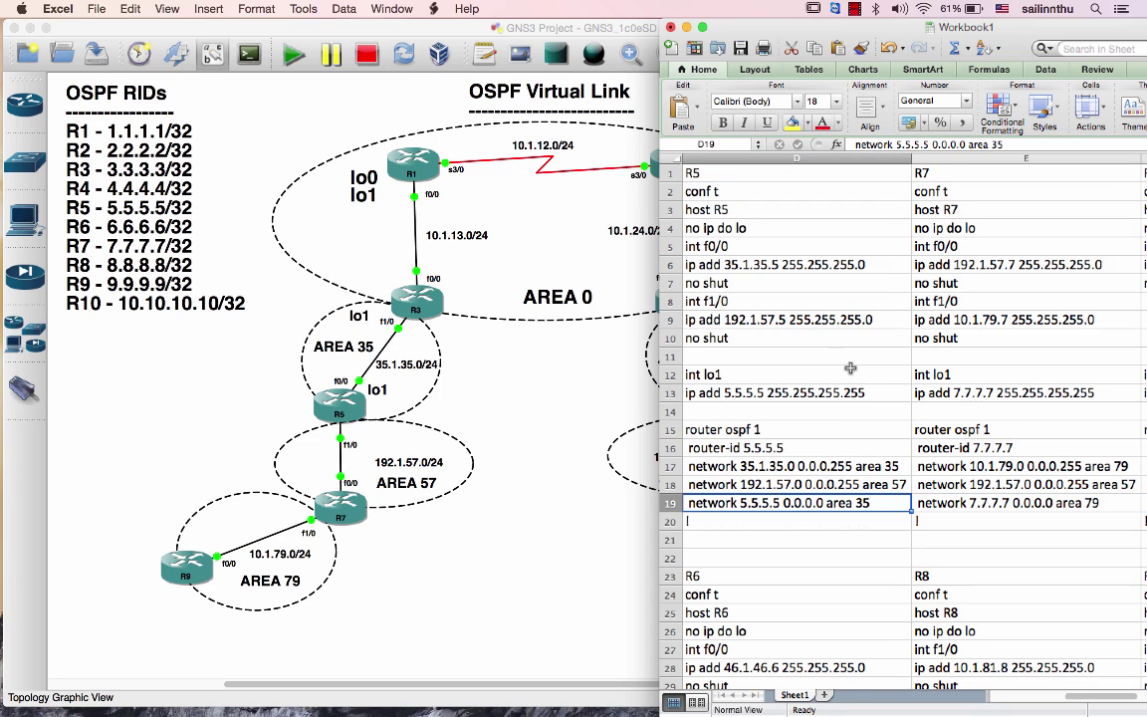
{"action": "key", "text": "Right"}
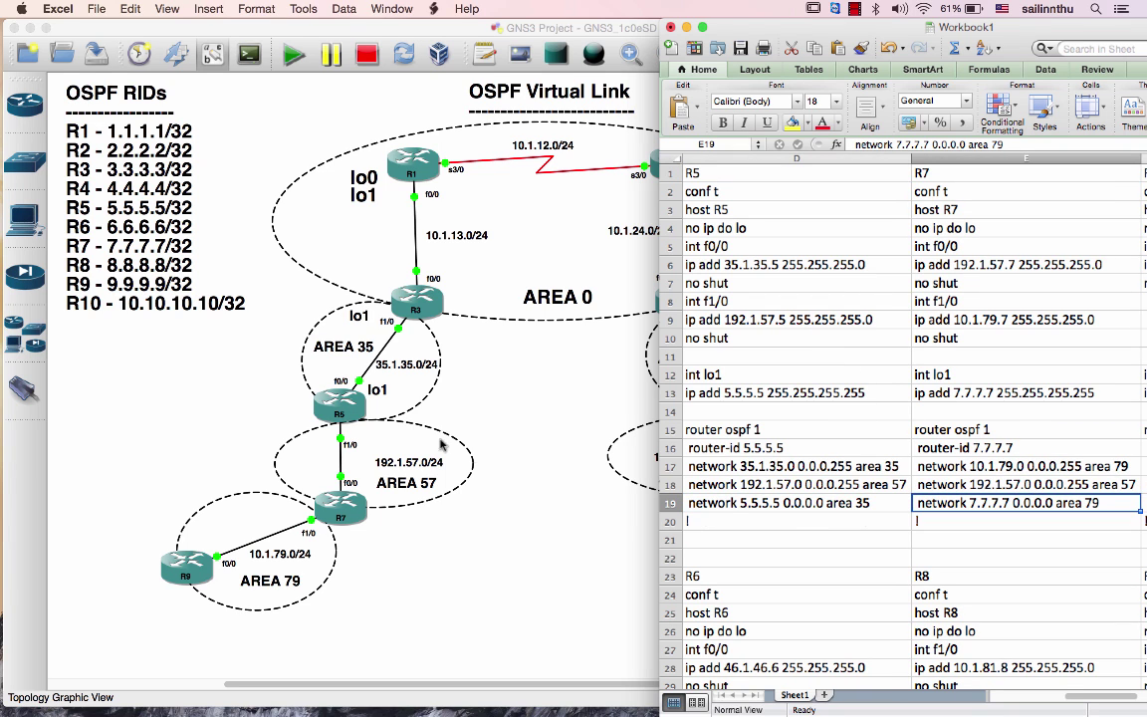
{"action": "right_click", "coordinate": [382, 394]}
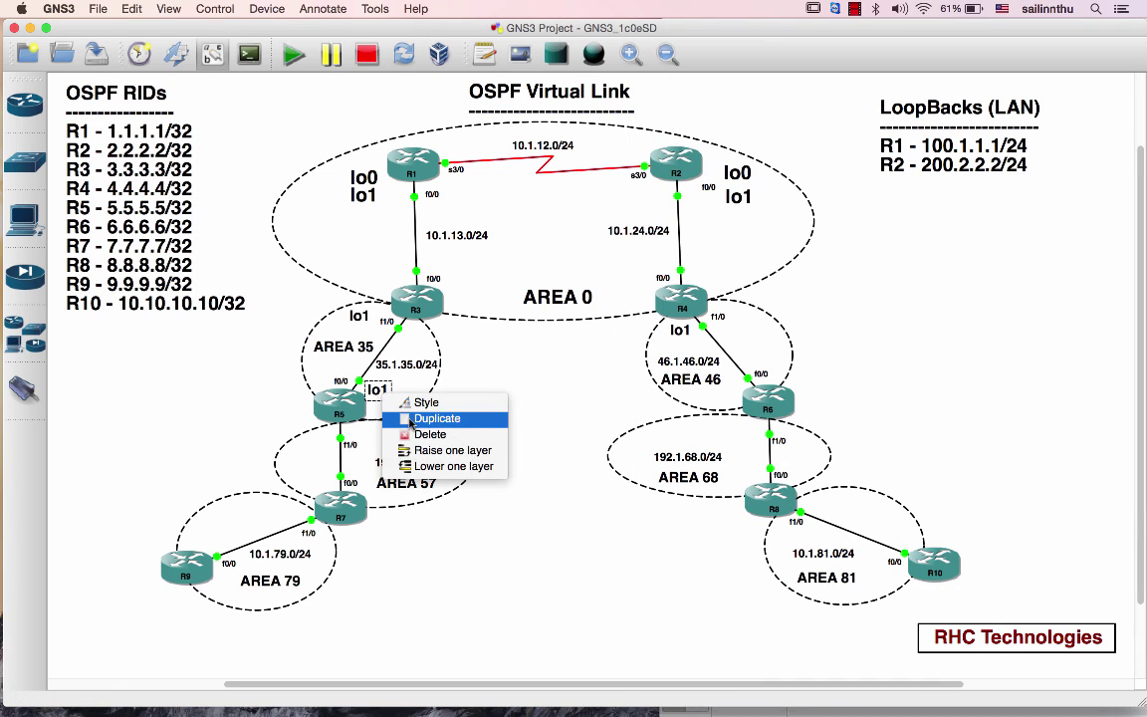
{"action": "left_click", "coordinate": [390, 414]}
{"action": "left_click_drag", "start_coordinate": [384, 378], "coordinate": [326, 487]}
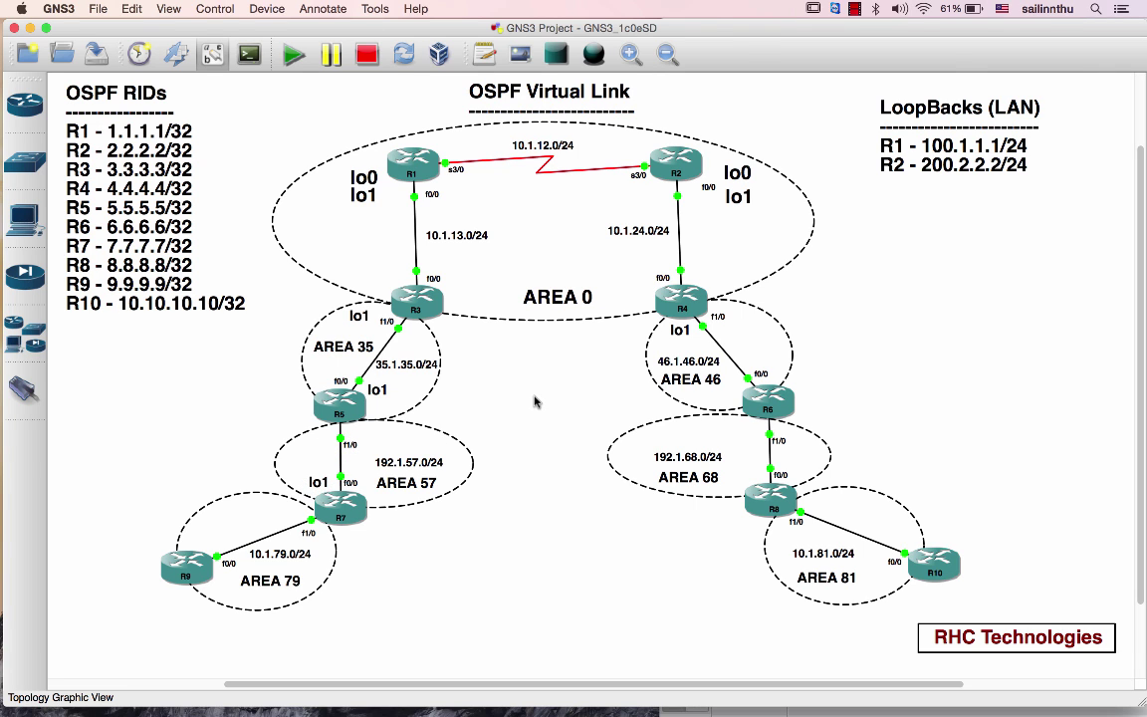
- Check R9's 9.9.9.9 network statement in Excel's F19, and in GNS3 duplicate R7's lo1 label and place the copy above R9 in Area 79
{"action": "key", "text": "super+Tab"}
{"action": "scroll", "coordinate": [869, 424], "scroll_direction": "right", "scroll_amount": 3}
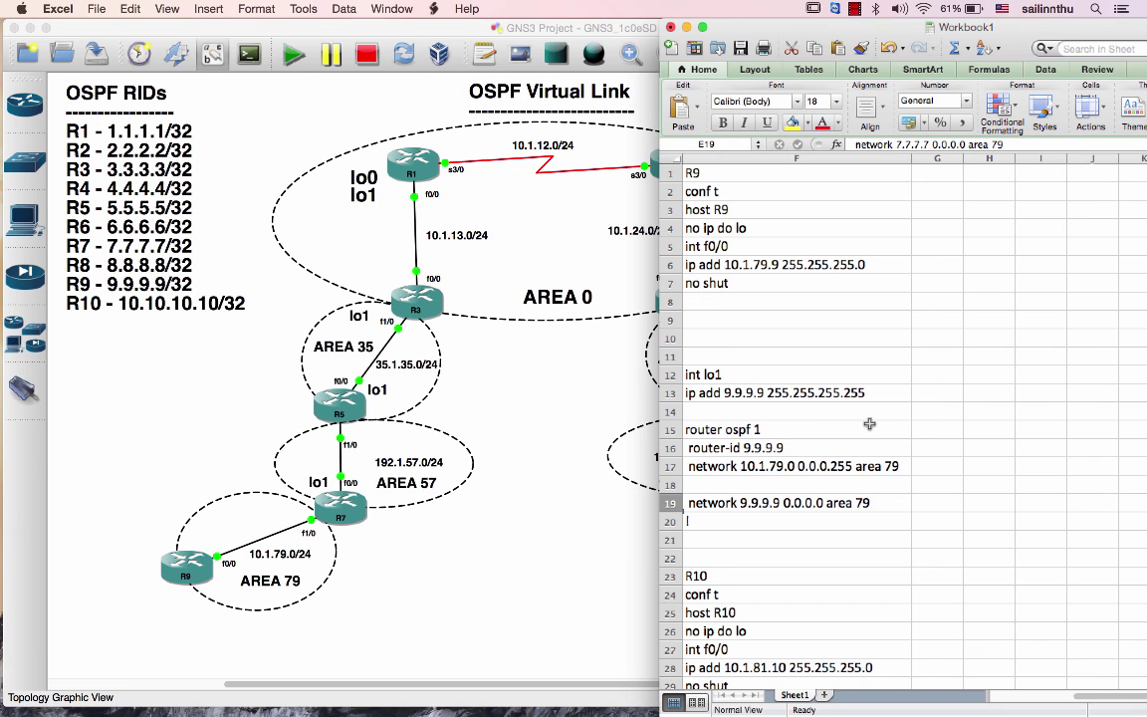
{"action": "scroll", "coordinate": [869, 424], "scroll_direction": "left", "scroll_amount": 3}
{"action": "scroll", "coordinate": [869, 424], "scroll_direction": "right", "scroll_amount": 3}
{"action": "scroll", "coordinate": [869, 424], "scroll_direction": "left", "scroll_amount": 2}
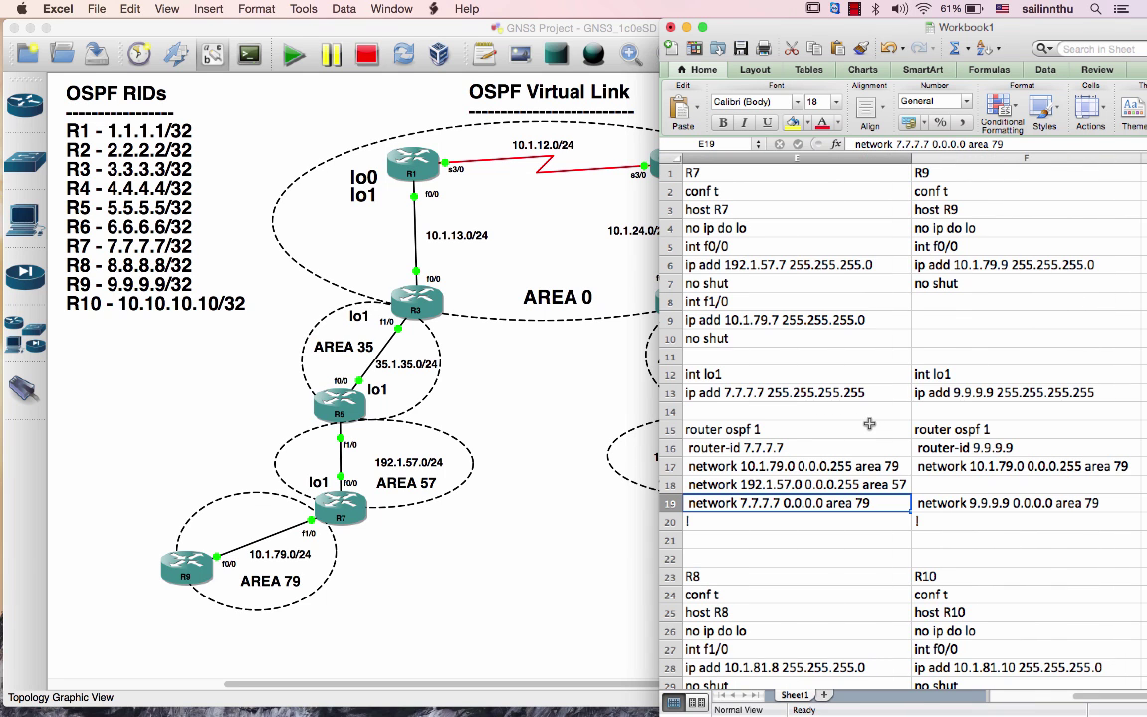
{"action": "left_click", "coordinate": [1028, 501]}
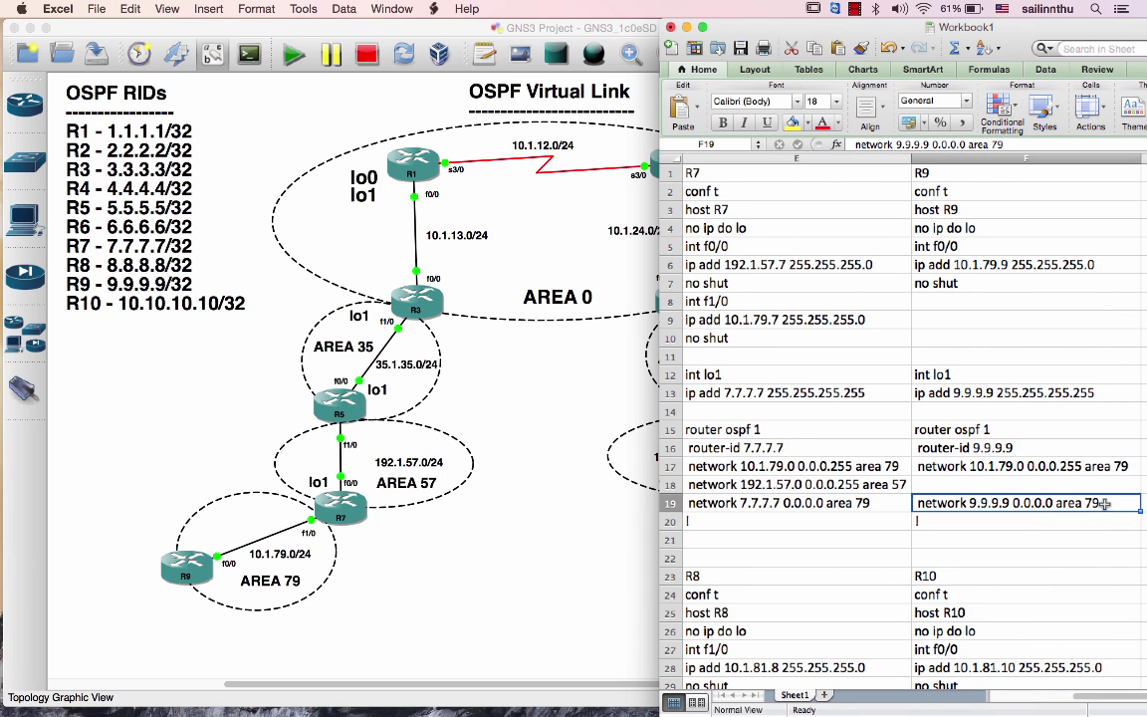
{"action": "right_click", "coordinate": [322, 485]}
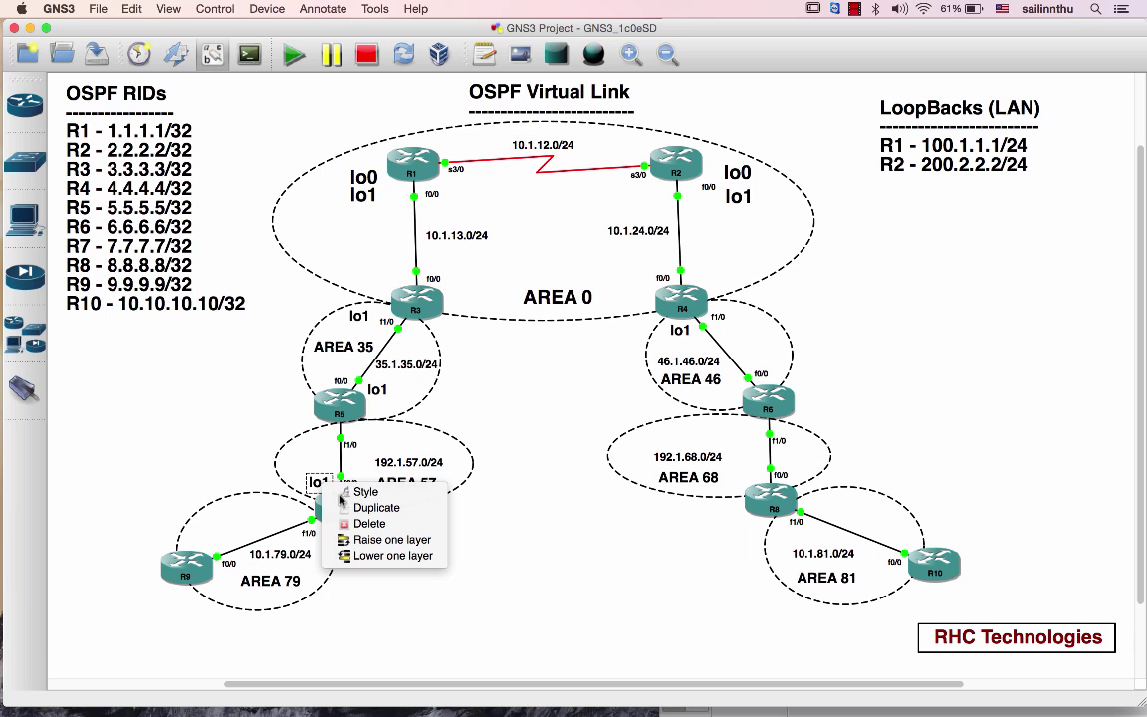
{"action": "left_click", "coordinate": [371, 508]}
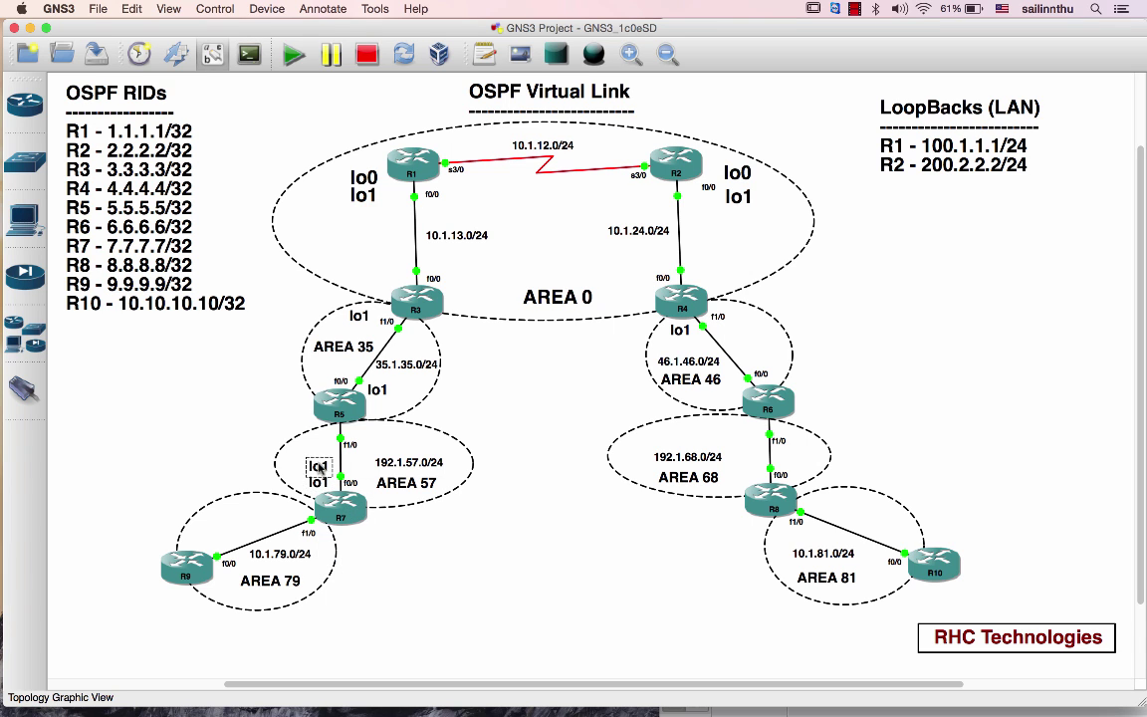
{"action": "left_click_drag", "start_coordinate": [287, 424], "coordinate": [216, 540]}
- Move the lo1 label of R7 from Area 57 down into Area 79 in GNS3
{"action": "key", "text": "super+Tab"}
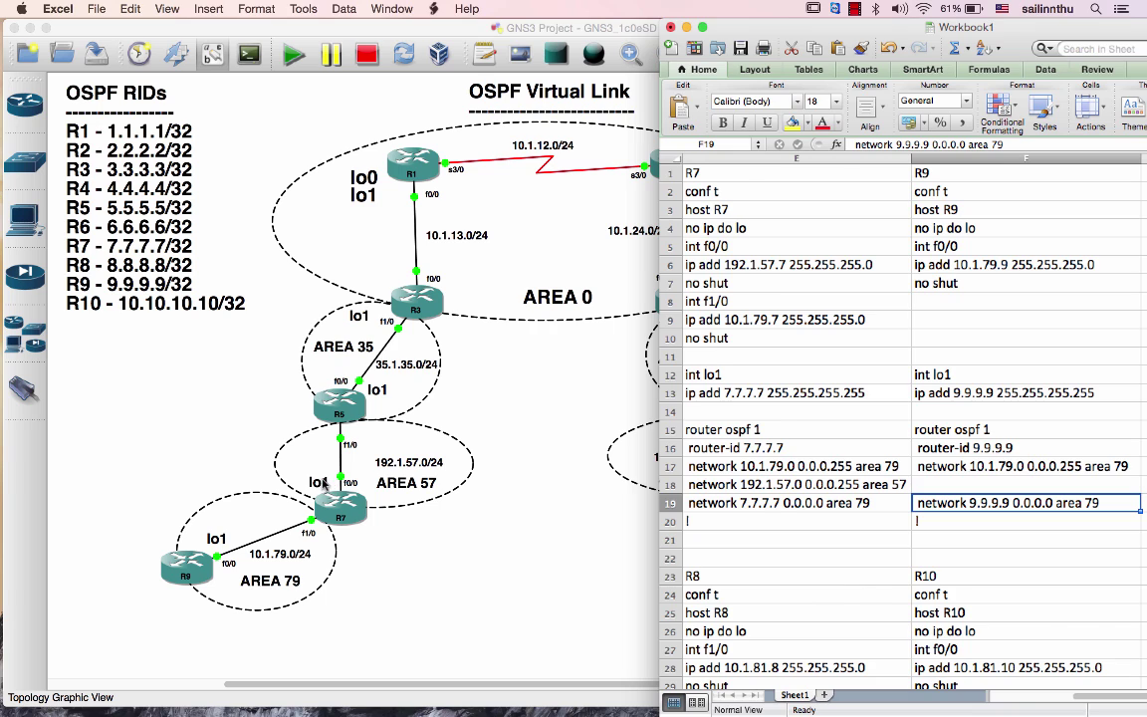
{"action": "left_click_drag", "start_coordinate": [324, 483], "coordinate": [297, 516]}
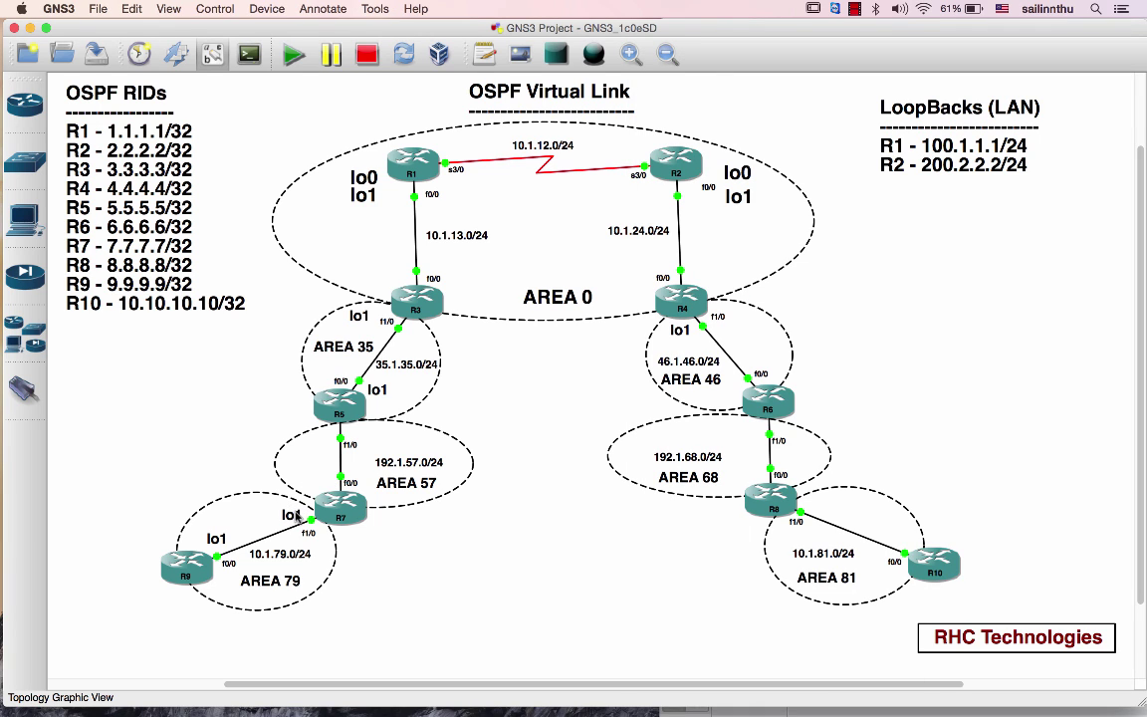
- Switch to Excel and change the area in R7's 7.7.7.7 network statement in E19 to 57
{"action": "key", "text": "super+Tab"}
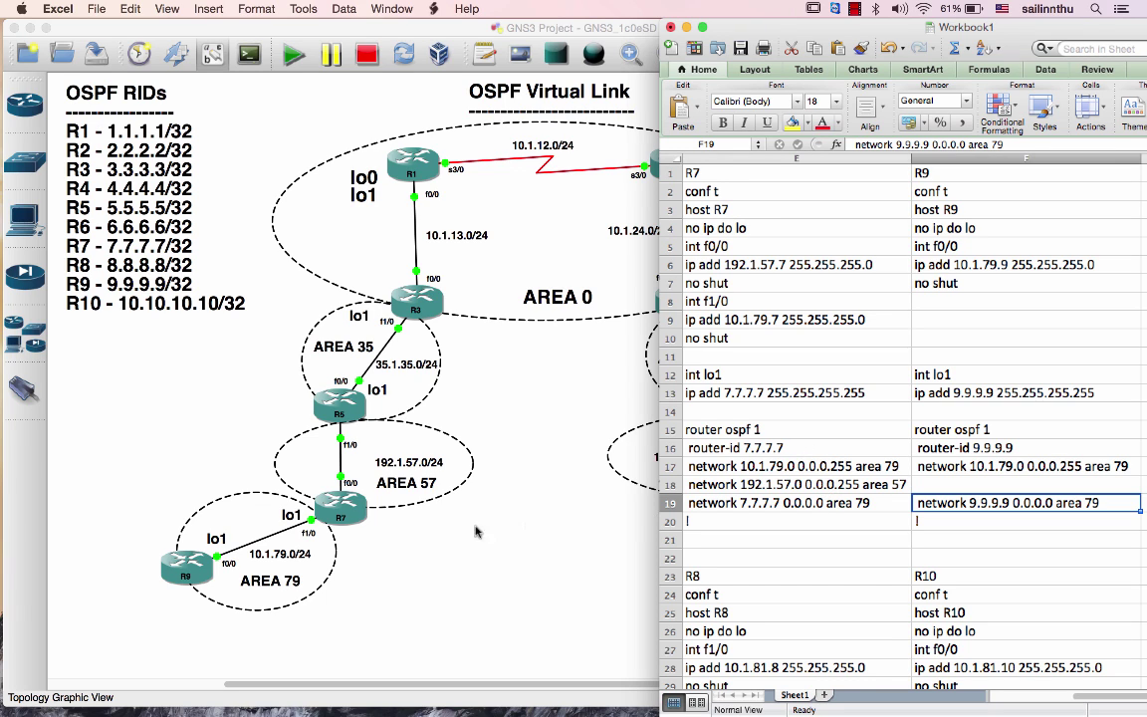
{"action": "double_click", "coordinate": [858, 503]}
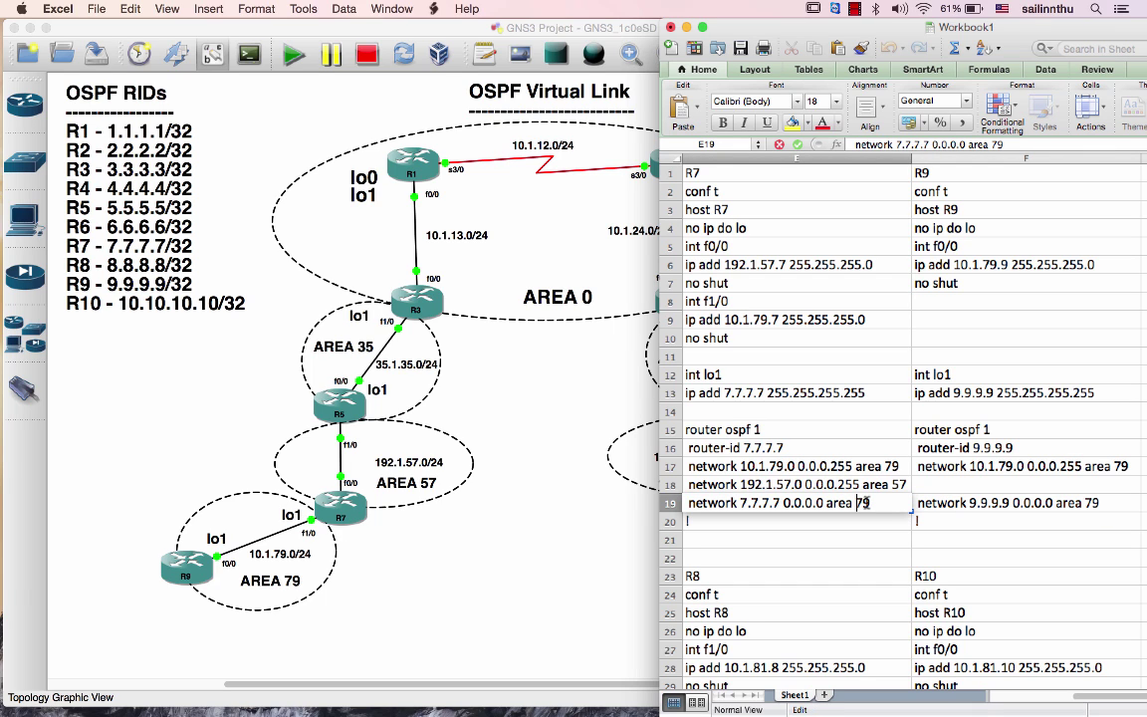
{"action": "left_click_drag", "start_coordinate": [858, 502], "coordinate": [869, 503]}
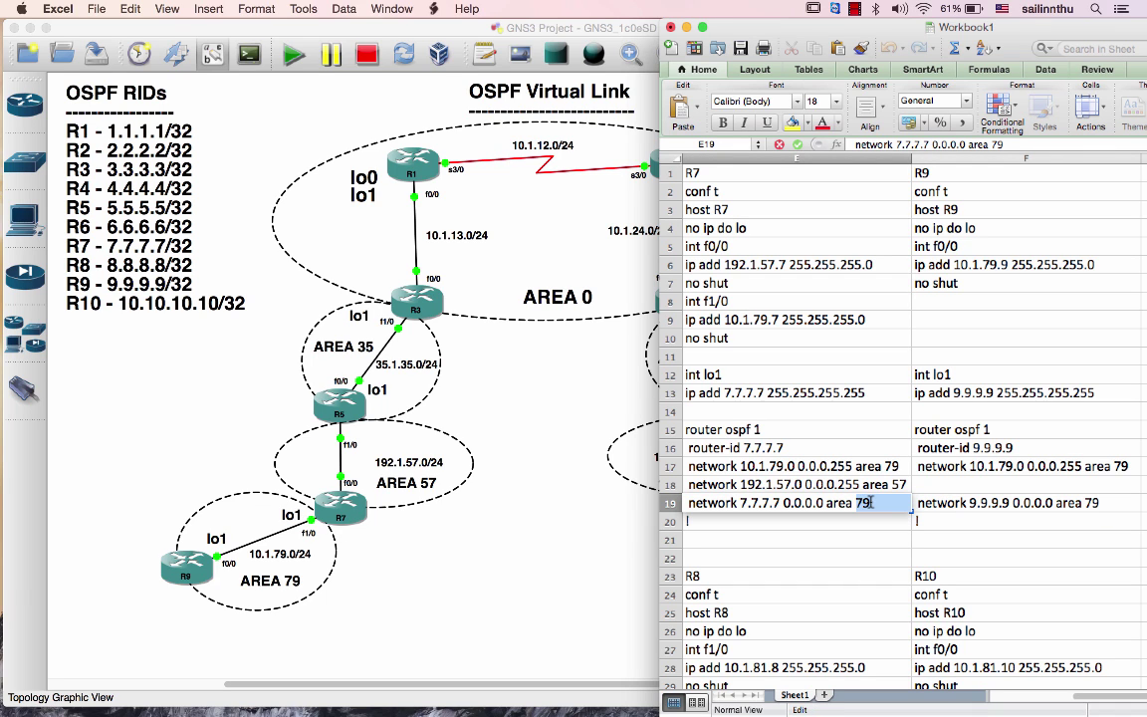
{"action": "type", "text": "57"}
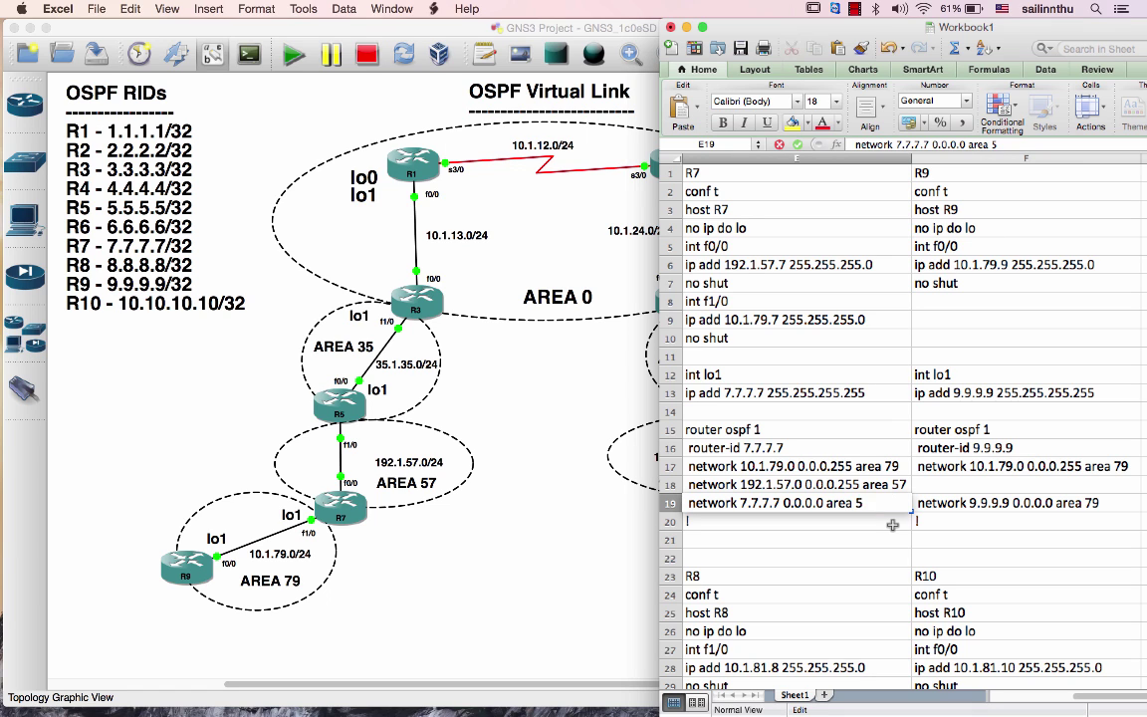
{"action": "key", "text": "Return"}
{"action": "key", "text": "Return"}
{"action": "key", "text": "Return"}
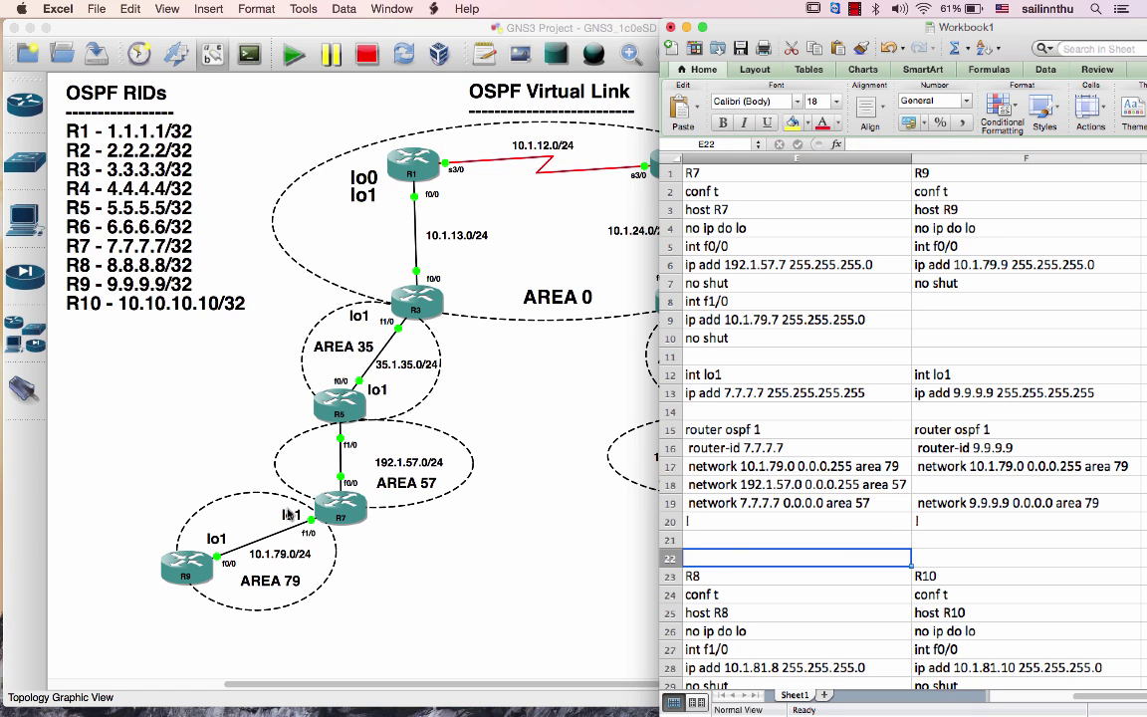
- In GNS3, move R7's lo1 label back up beside the router's f0/0 interface inside Area 57
{"action": "left_click", "coordinate": [290, 513]}
{"action": "left_click_drag", "start_coordinate": [290, 513], "coordinate": [317, 484]}
{"action": "key", "text": "super+Tab"}
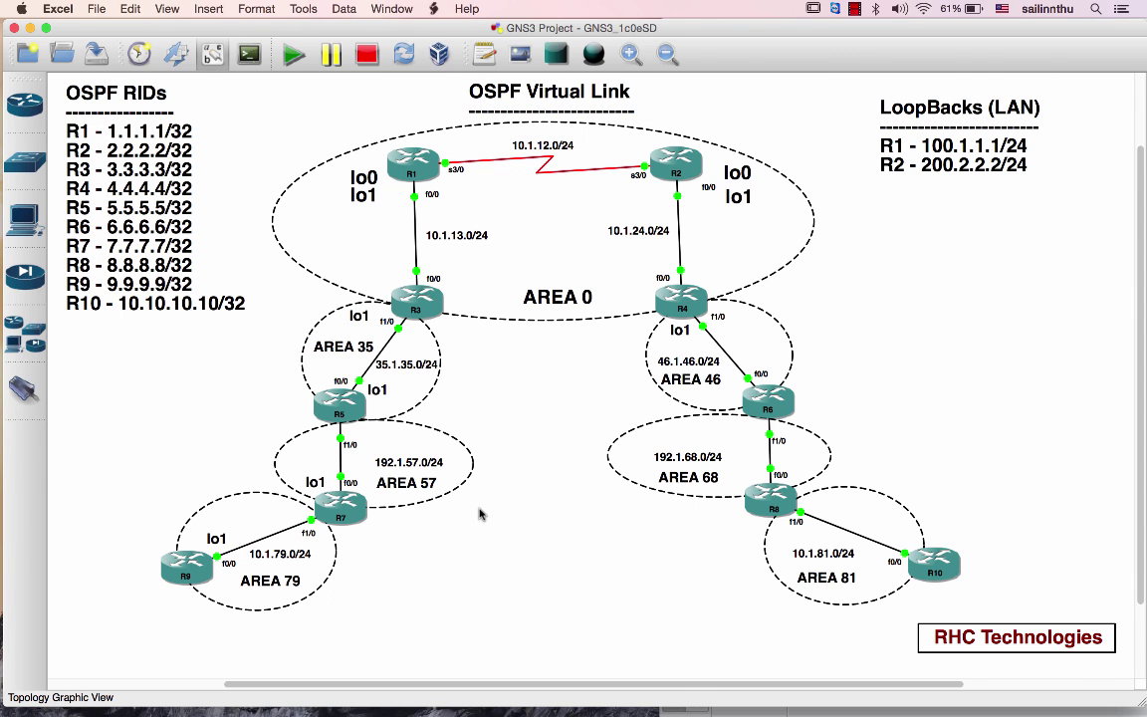
{"action": "left_click", "coordinate": [460, 420]}
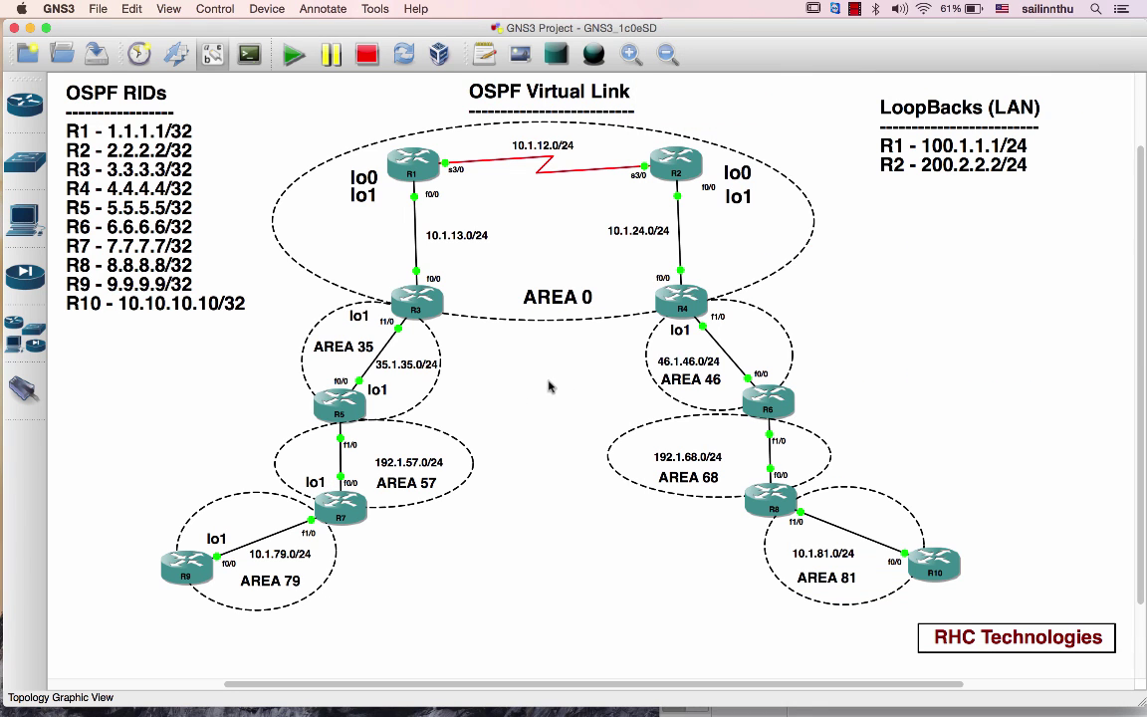
- Select R6's 6.6.6.6 network statement in Excel's D42, and in GNS3 duplicate R5's lo1 label and place the copy below R6 in Area 68
{"action": "key", "text": "super+Tab"}
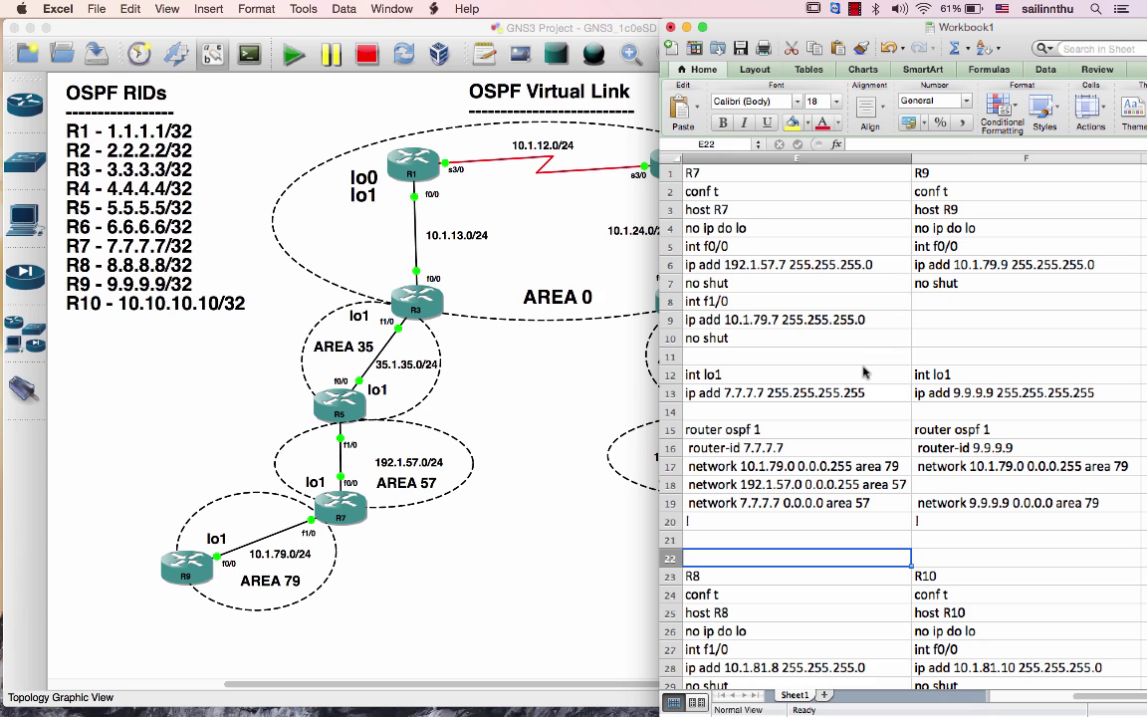
{"action": "scroll", "coordinate": [865, 373], "scroll_direction": "left", "scroll_amount": 3}
{"action": "scroll", "coordinate": [864, 372], "scroll_direction": "right", "scroll_amount": 2}
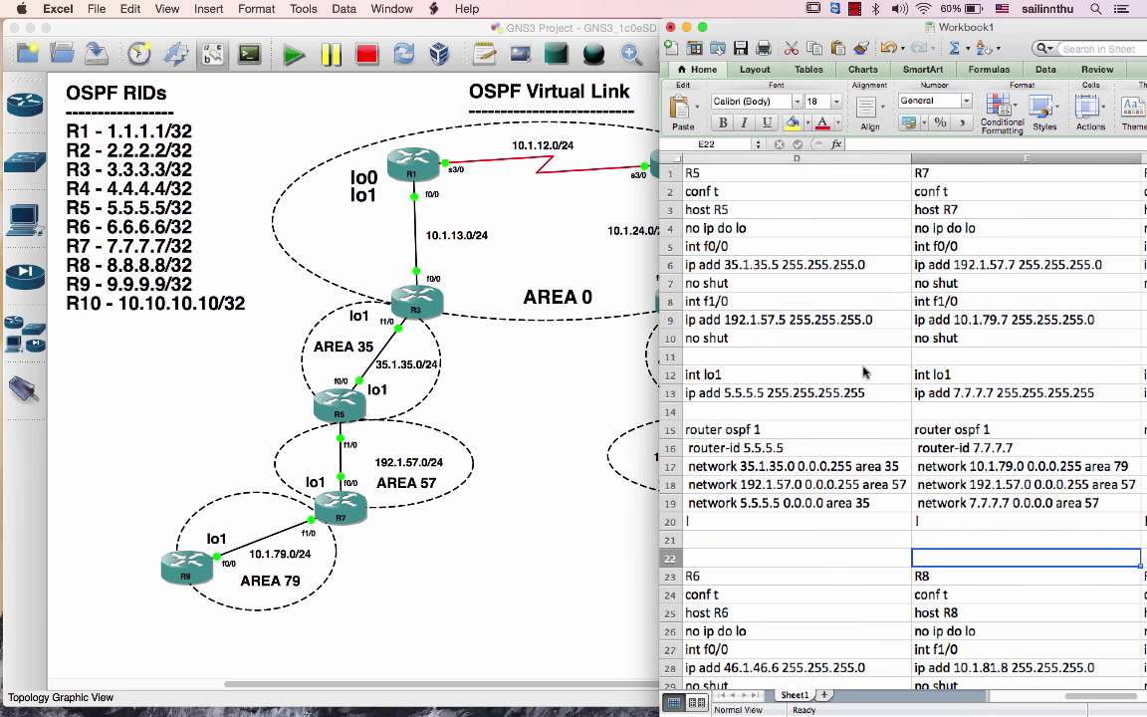
{"action": "scroll", "coordinate": [864, 373], "scroll_direction": "down", "scroll_amount": 8}
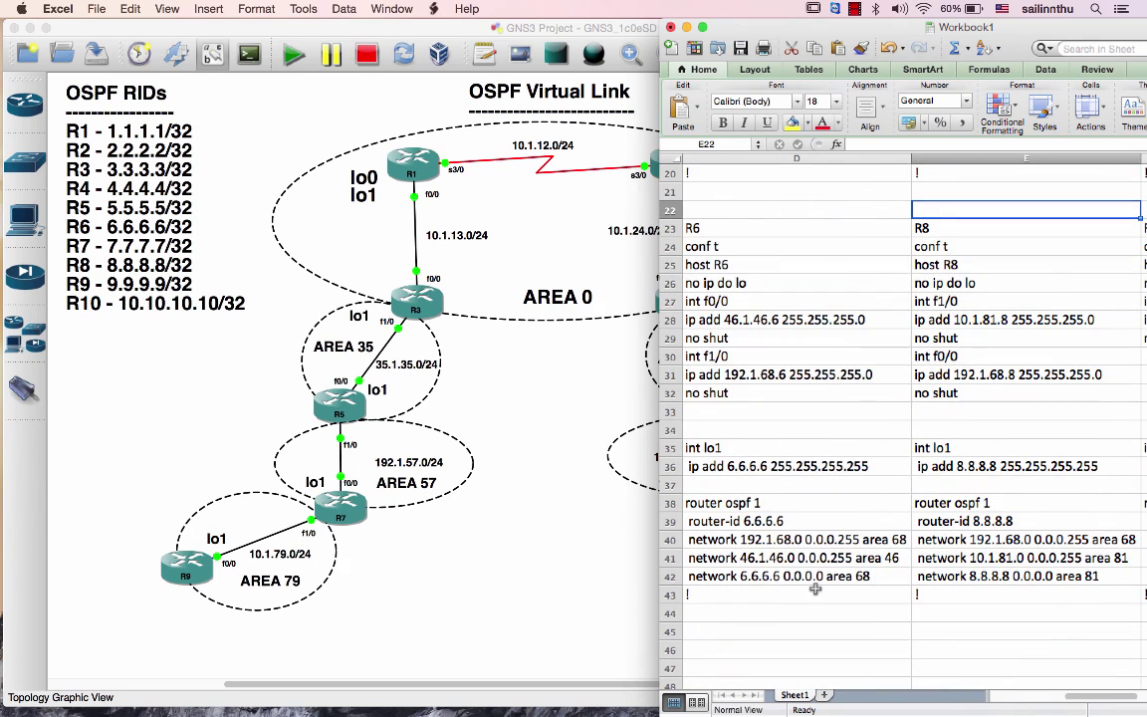
{"action": "left_click", "coordinate": [832, 575]}
{"action": "left_click", "coordinate": [488, 473]}
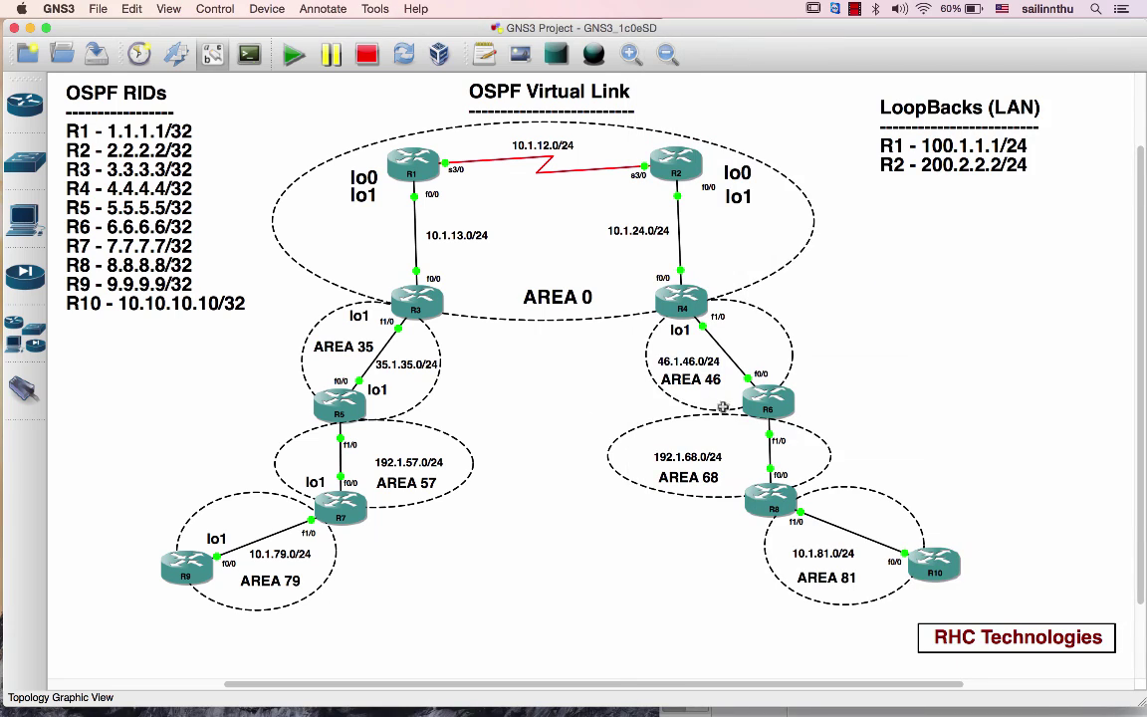
{"action": "right_click", "coordinate": [383, 391]}
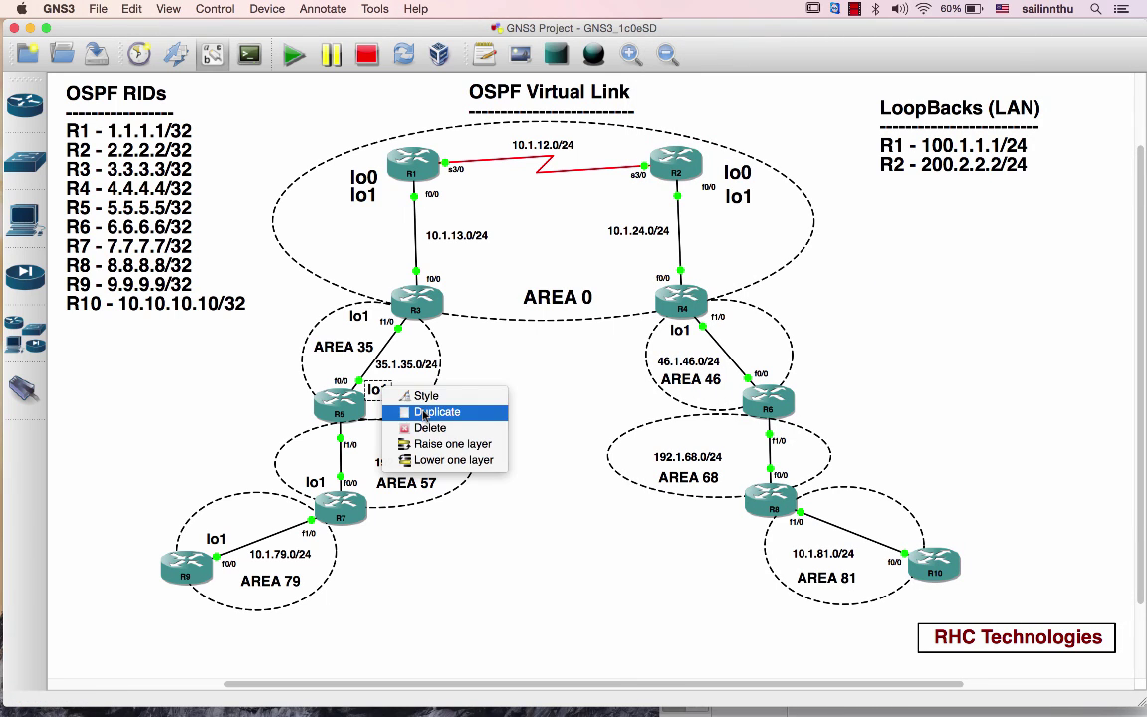
{"action": "left_click", "coordinate": [413, 419]}
{"action": "left_click_drag", "start_coordinate": [379, 376], "coordinate": [742, 433]}
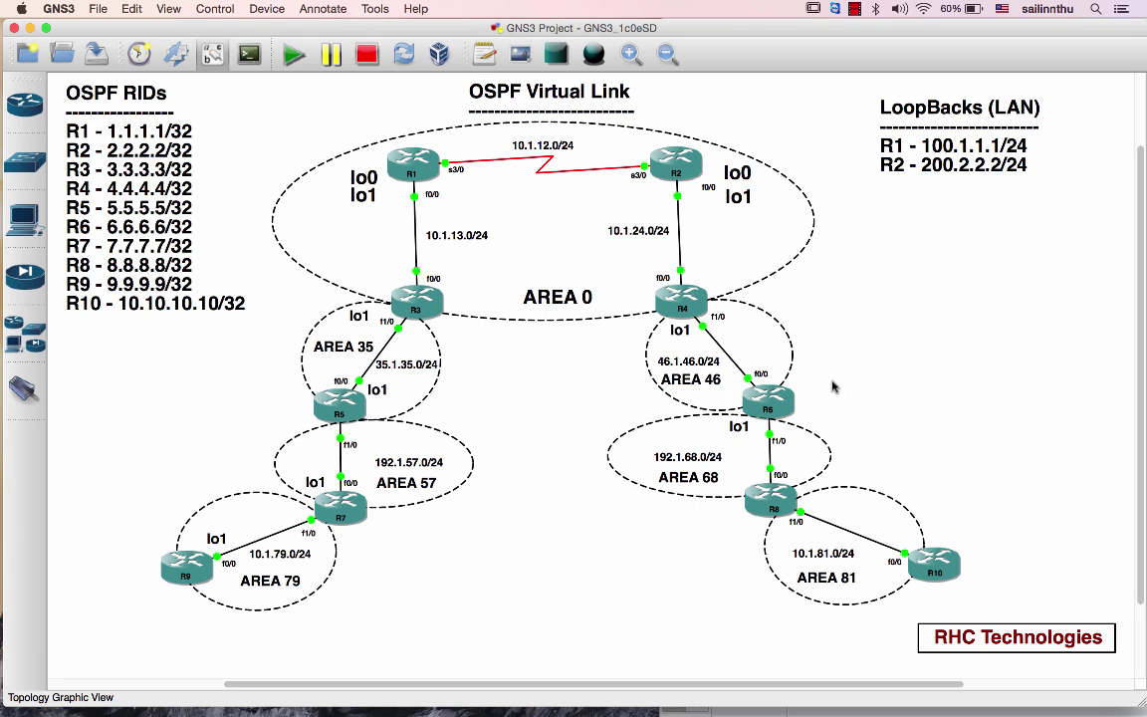
- In GNS3, duplicate the lo1 label below R6 and place the copy beside R8 inside Area 81
{"action": "key", "text": "super+Tab"}
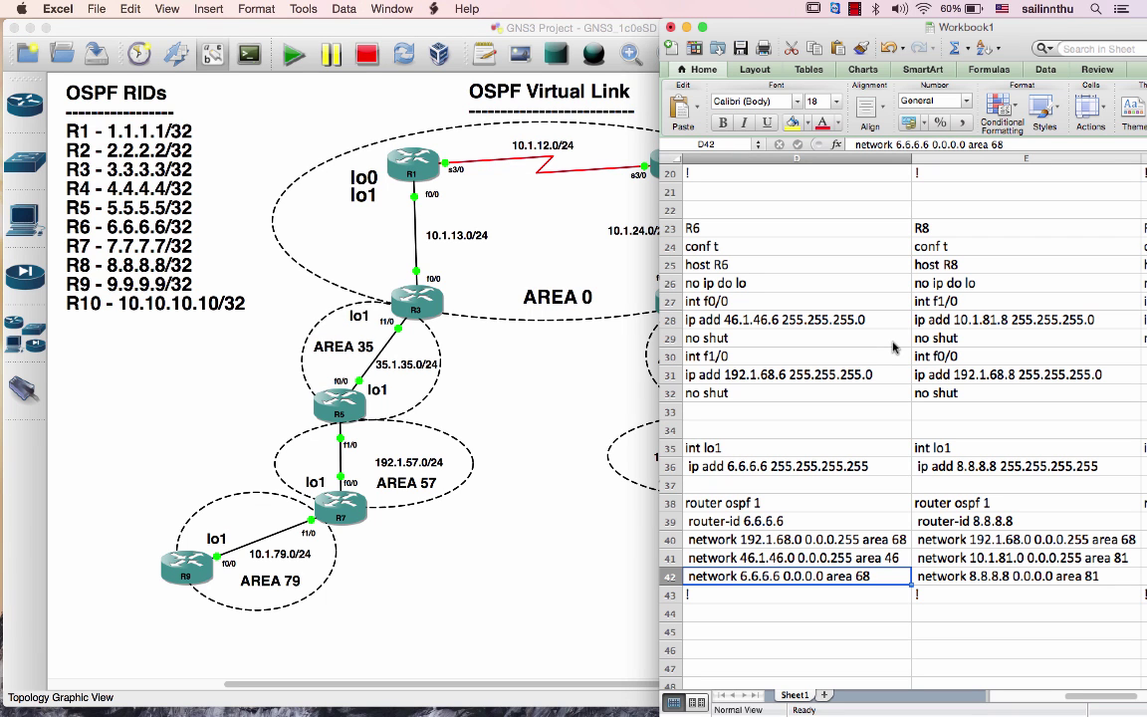
{"action": "key", "text": "super+Tab"}
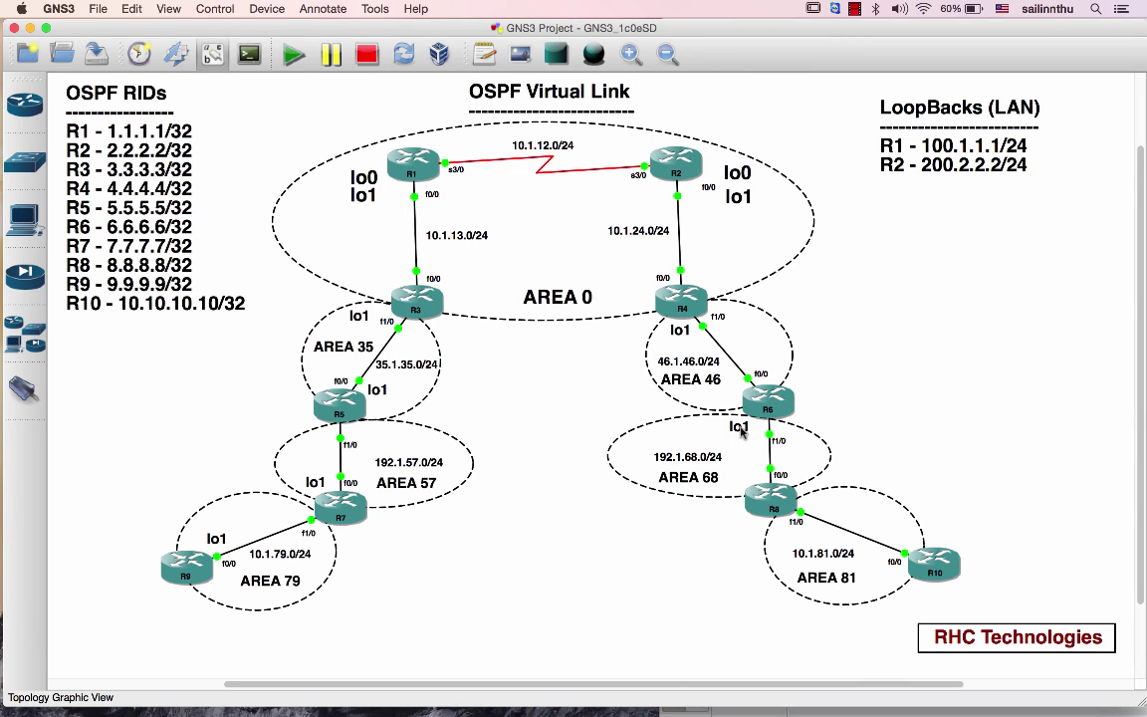
{"action": "right_click", "coordinate": [741, 430]}
{"action": "left_click", "coordinate": [767, 453]}
{"action": "left_click_drag", "start_coordinate": [741, 416], "coordinate": [822, 508]}
- Check the R8 and R10 network statements in Excel, and in GNS3 duplicate R8's lo1 label and place the copy beside R10 in Area 81
{"action": "key", "text": "super+Tab"}
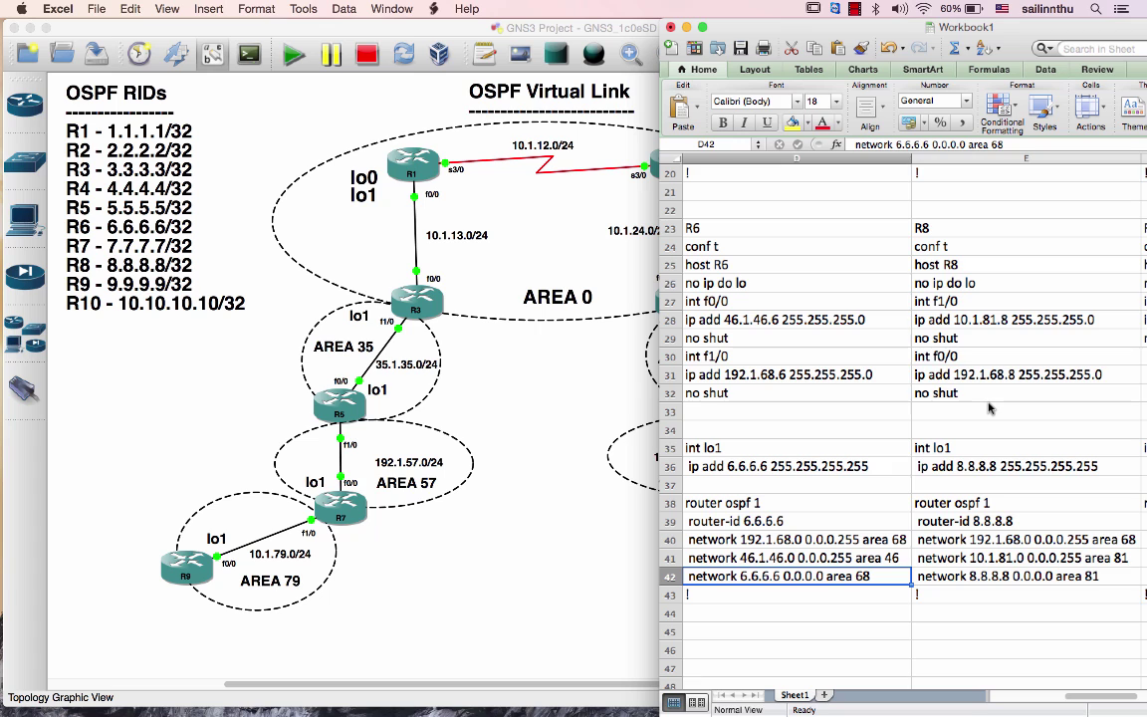
{"action": "scroll", "coordinate": [988, 407], "scroll_direction": "right", "scroll_amount": 2}
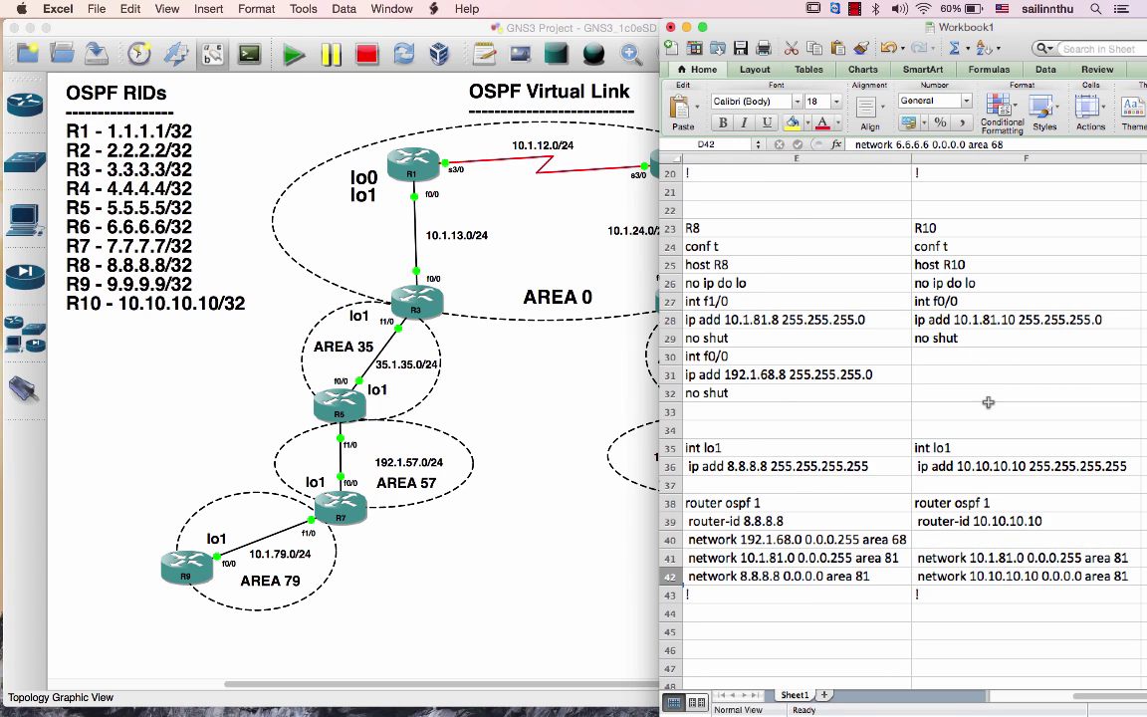
{"action": "key", "text": "super+Tab"}
{"action": "right_click", "coordinate": [820, 505]}
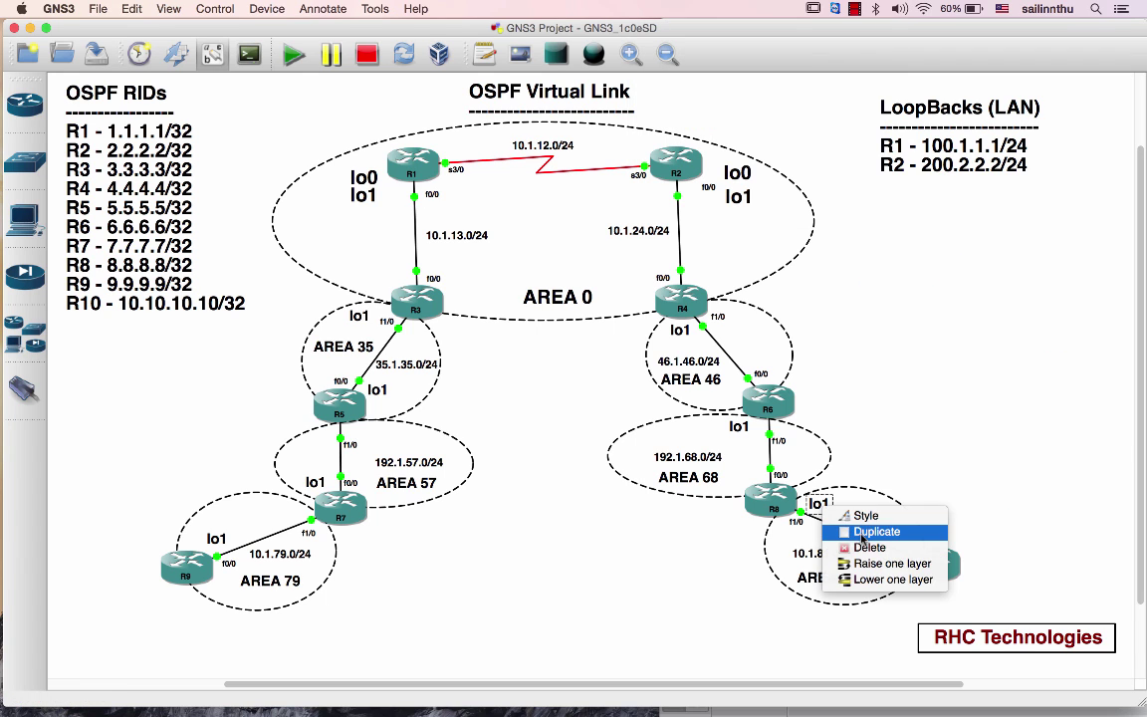
{"action": "left_click", "coordinate": [862, 532]}
{"action": "left_click_drag", "start_coordinate": [827, 489], "coordinate": [909, 543]}
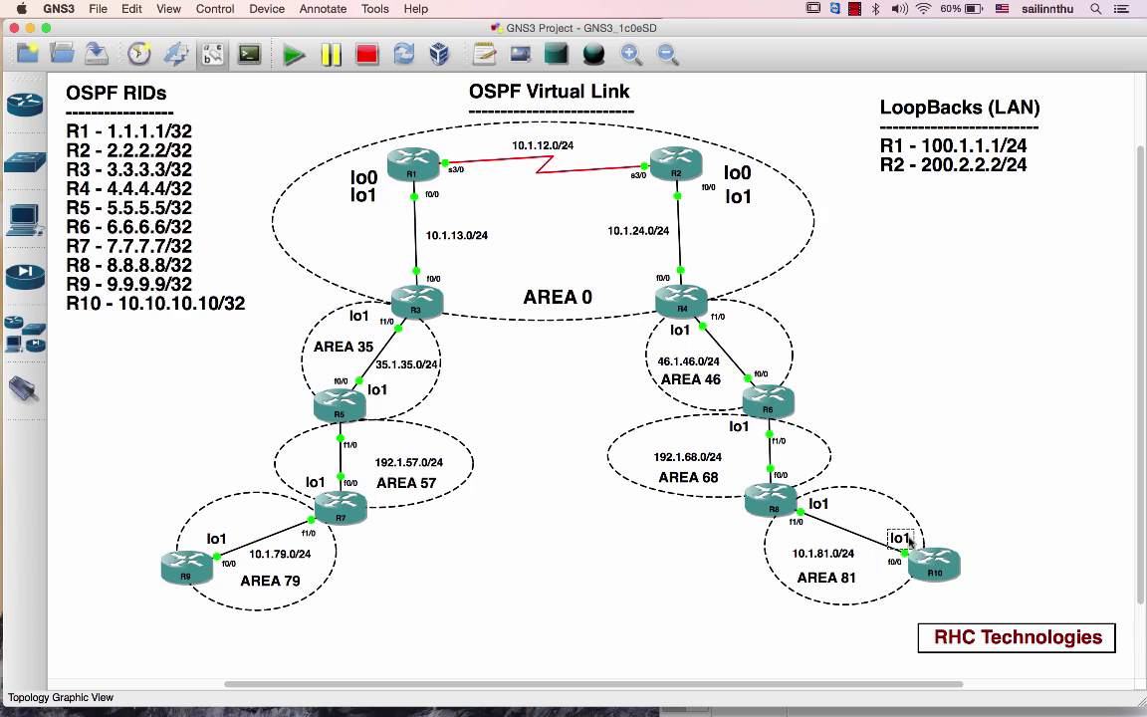
{"action": "left_click", "coordinate": [988, 447]}
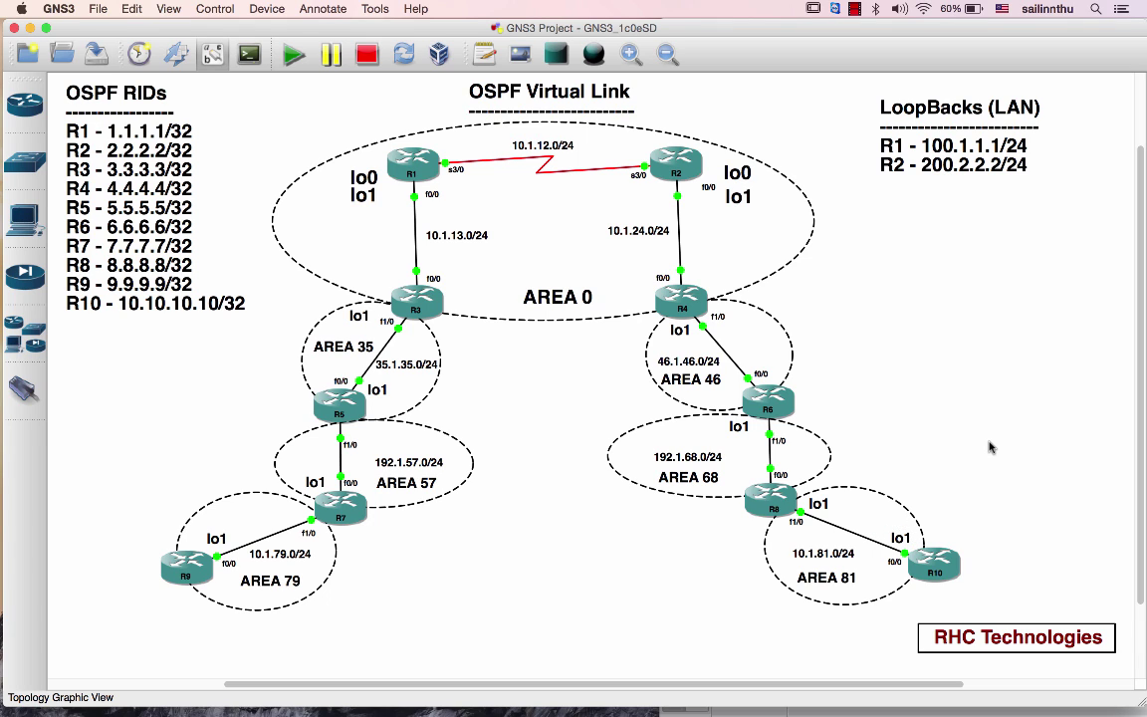